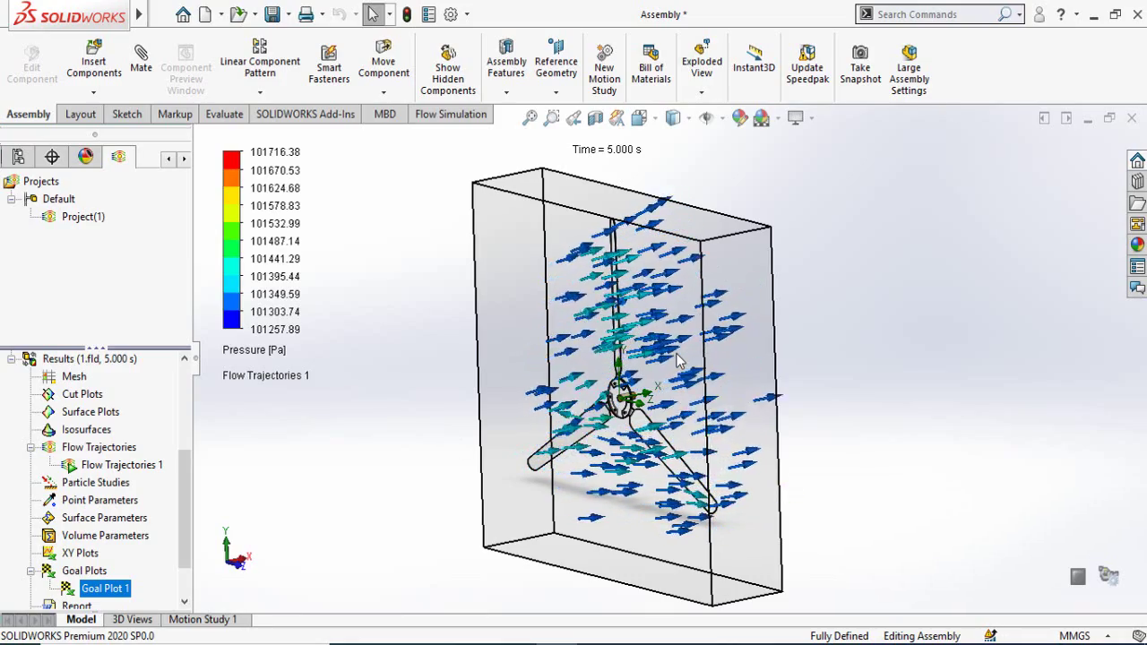
# - Examine the pressure-coloured flow trajectories around the wind turbine and the turbine assembly from several angles
pyautogui.scroll(-2, 676, 351)
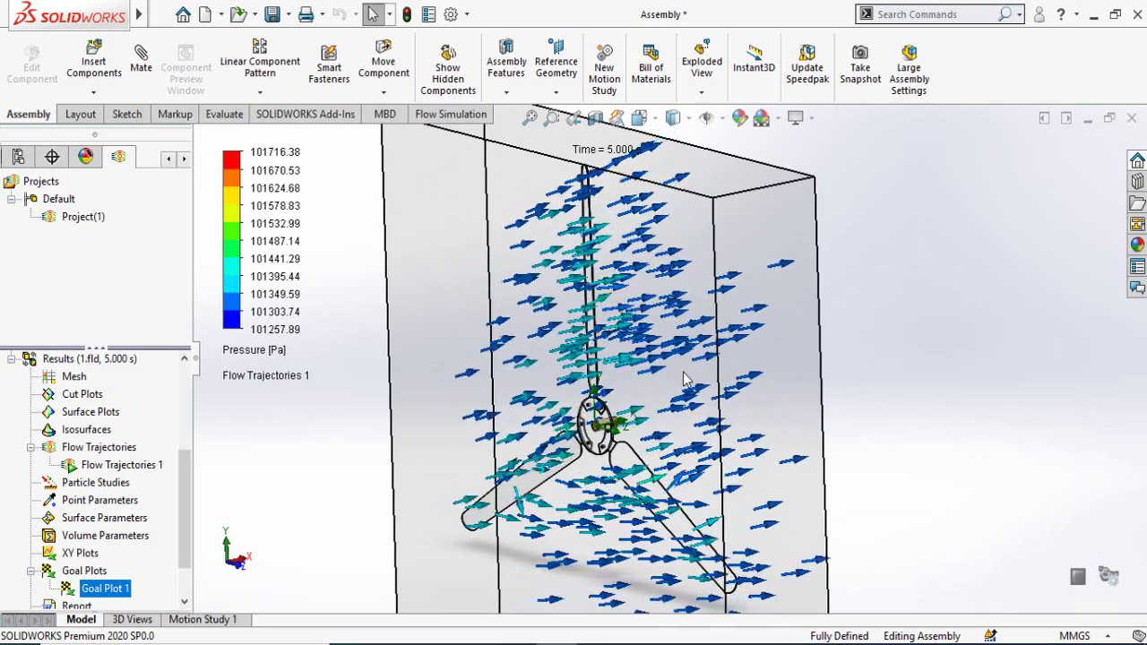
pyautogui.scroll(2, 680, 374)
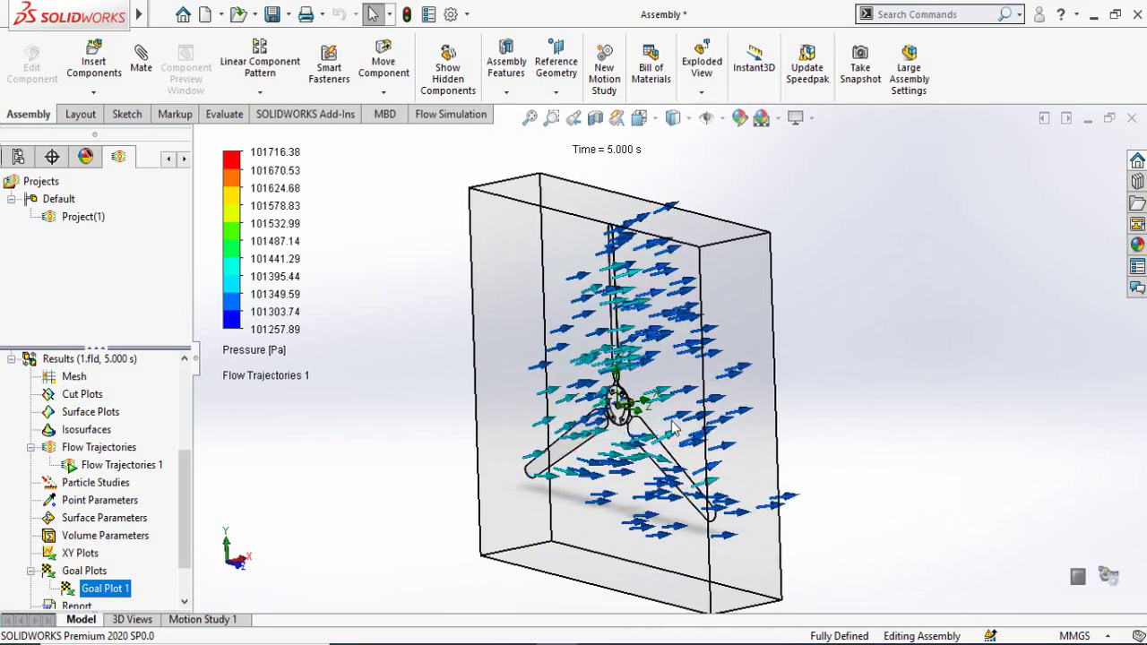
pyautogui.moveTo(615, 462); pyautogui.dragTo(723, 367, button='middle')
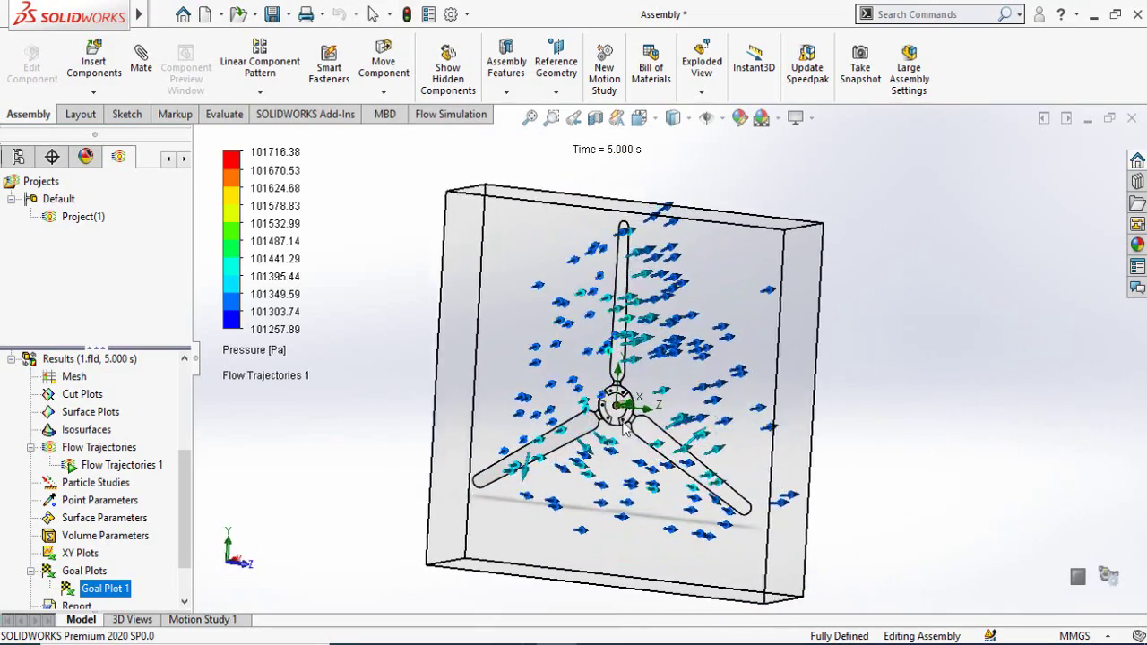
pyautogui.moveTo(501, 421); pyautogui.dragTo(414, 400, button='middle')
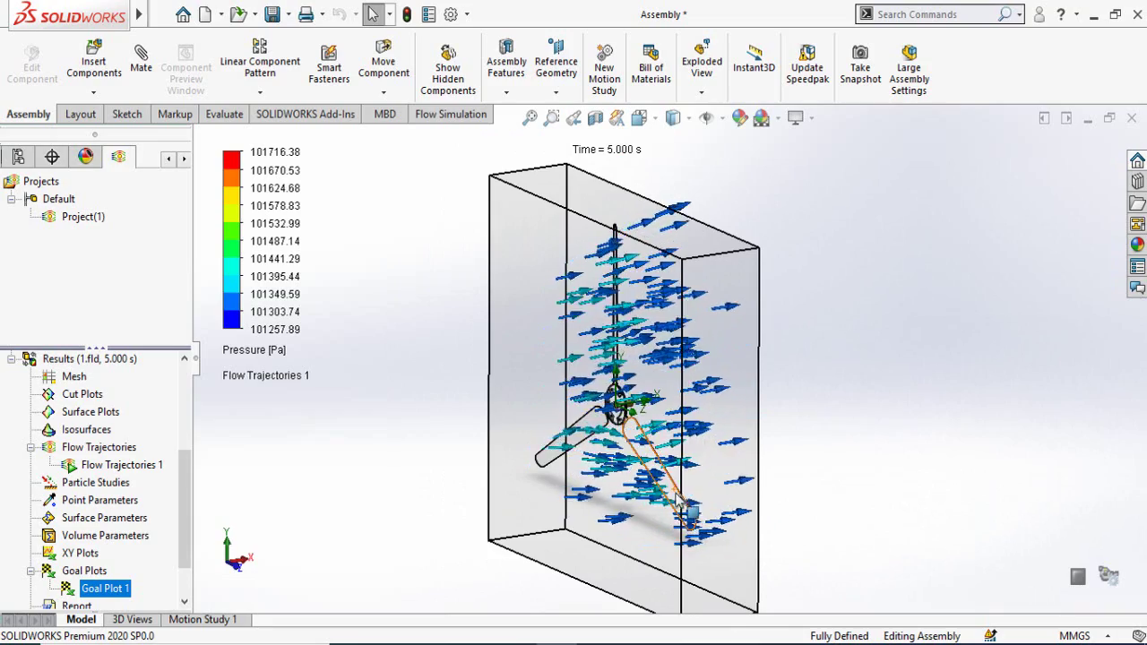
pyautogui.moveTo(588, 368); pyautogui.dragTo(678, 481, button='middle')
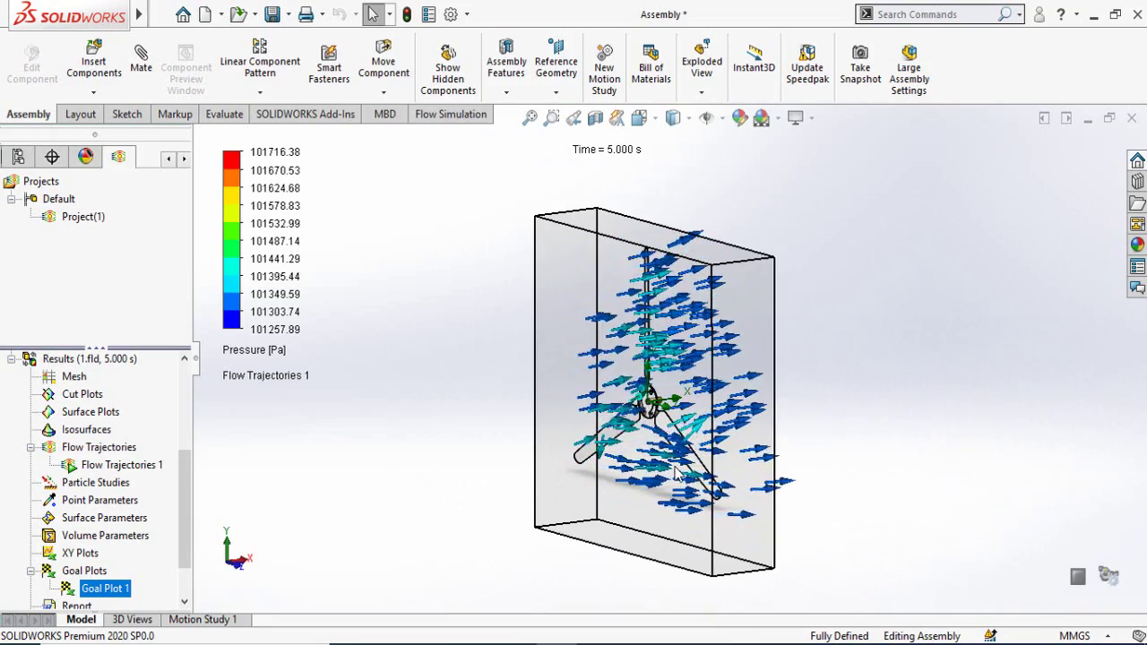
pyautogui.moveTo(697, 442); pyautogui.dragTo(720, 448, button='middle')
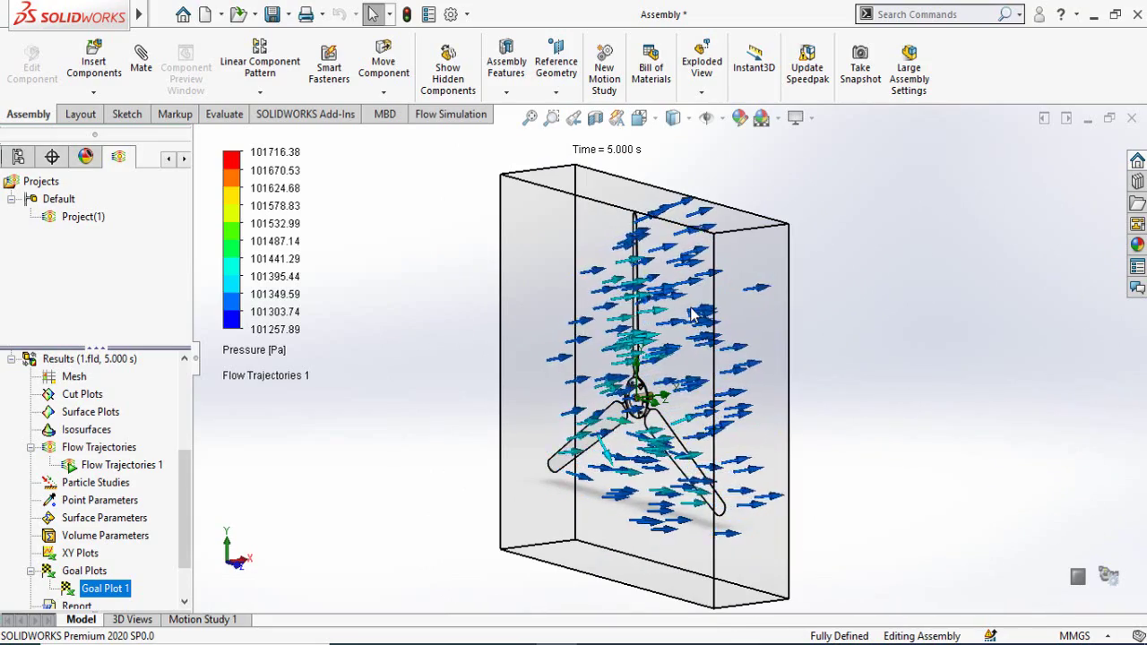
pyautogui.moveTo(634, 403); pyautogui.dragTo(564, 359, button='middle')
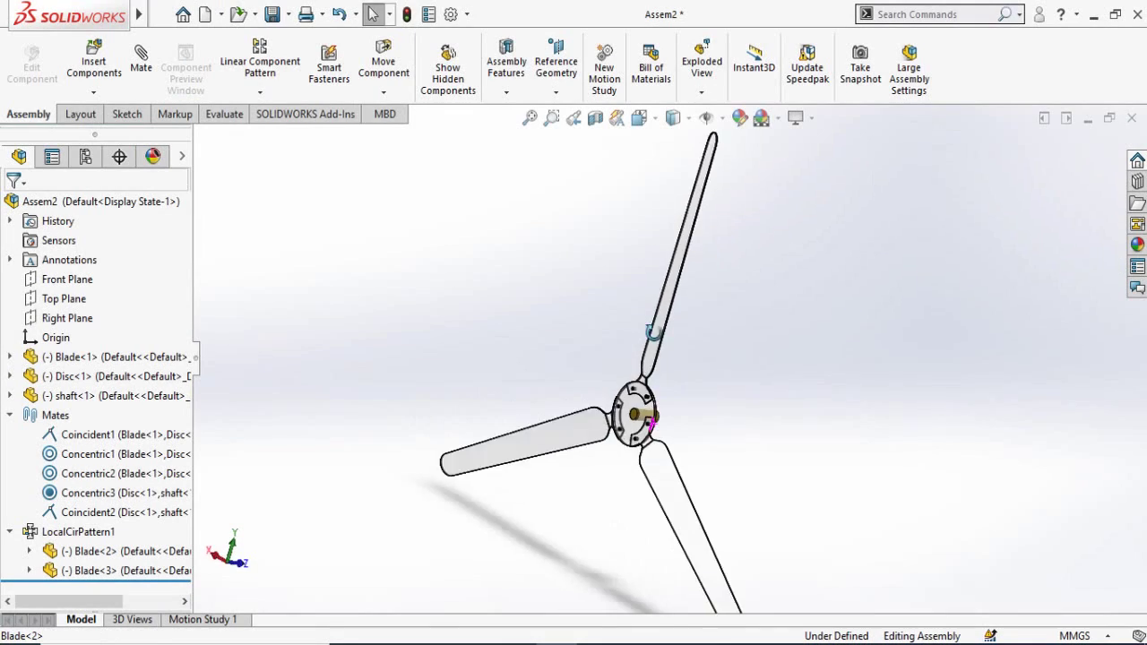
pyautogui.moveTo(653, 332); pyautogui.dragTo(690, 402, button='middle')
pyautogui.scroll(4, 698, 419)
pyautogui.scroll(-4, 692, 397)
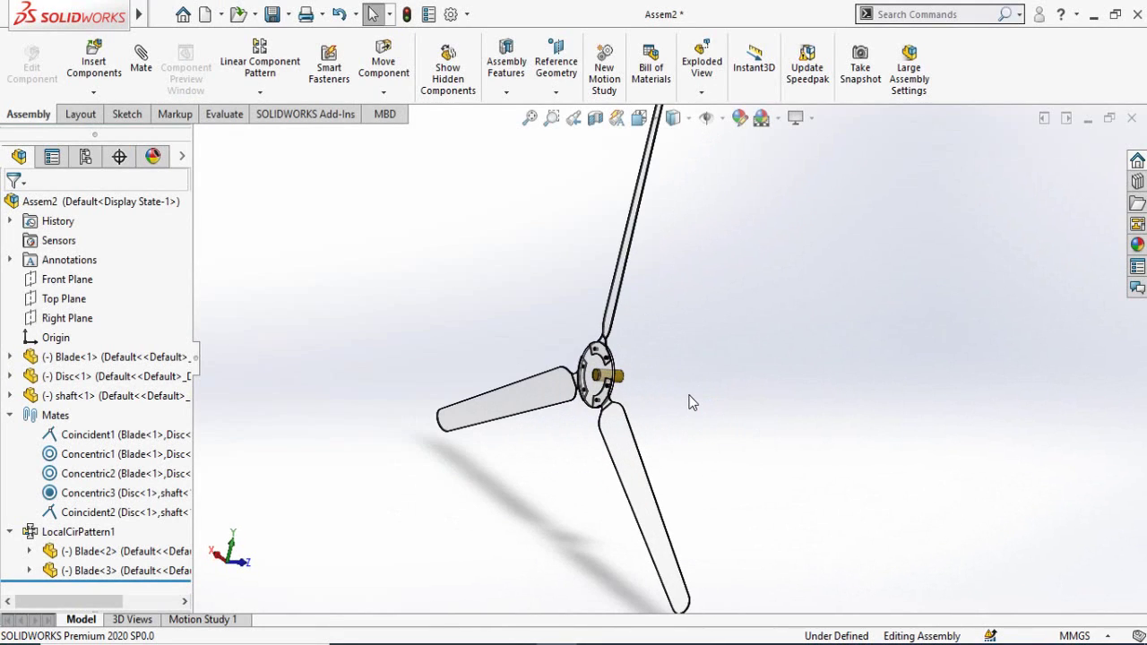
pyautogui.click(306, 114)
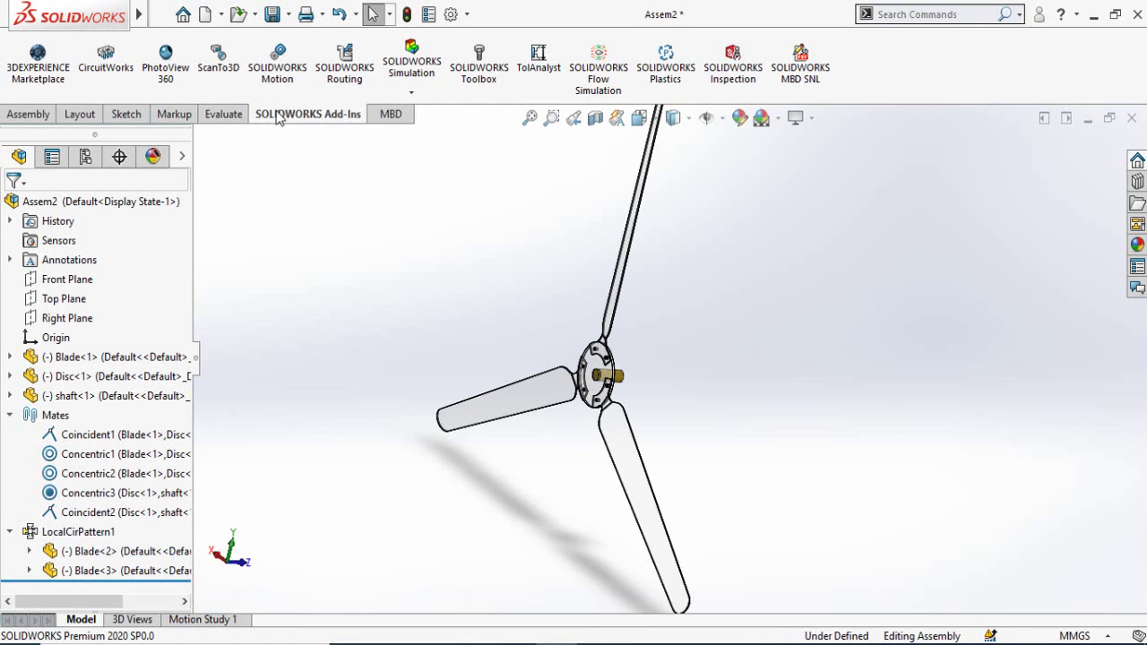
pyautogui.rightClick(276, 110)
pyautogui.click(118, 114)
pyautogui.rightClick(119, 122)
pyautogui.moveTo(276, 173)
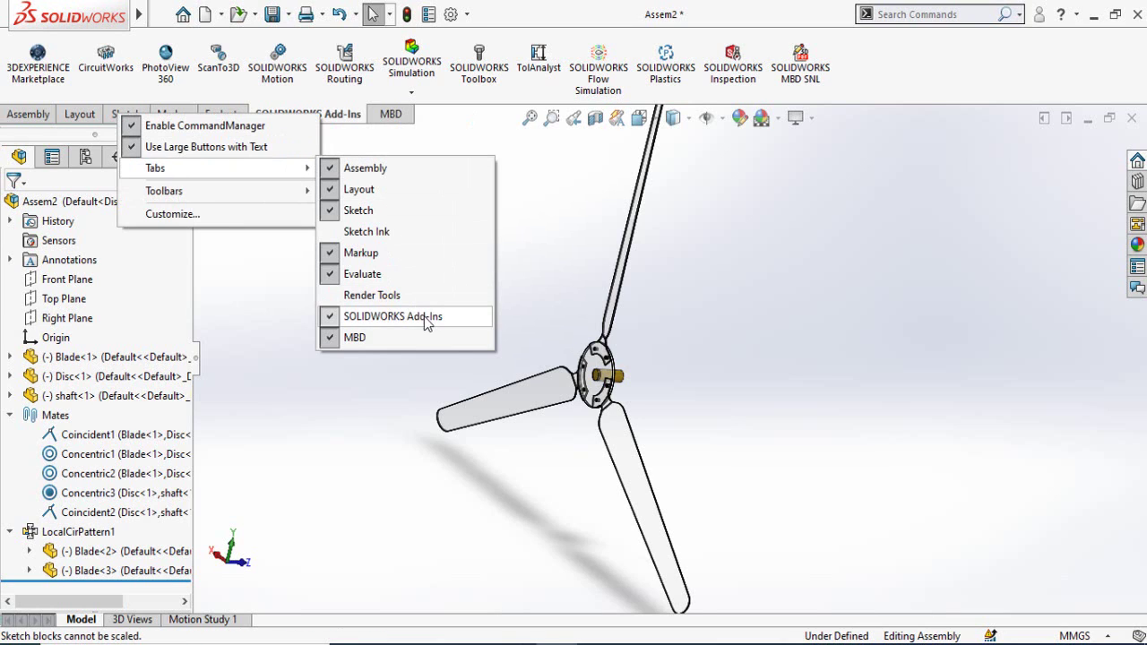
pyautogui.click(370, 435)
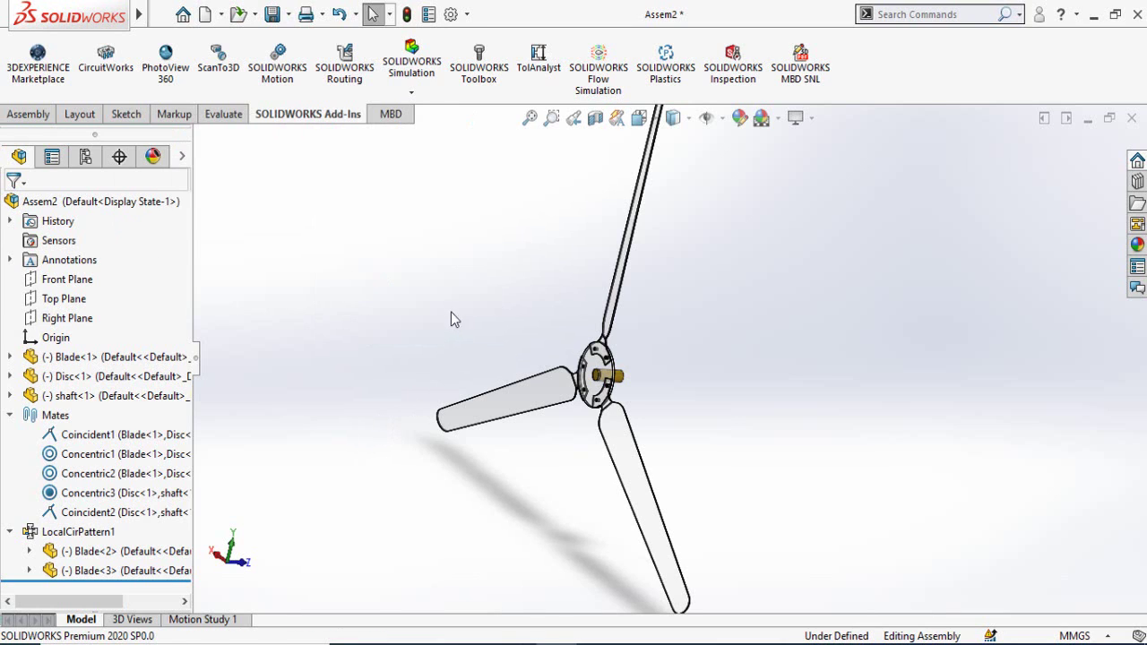
pyautogui.click(466, 16)
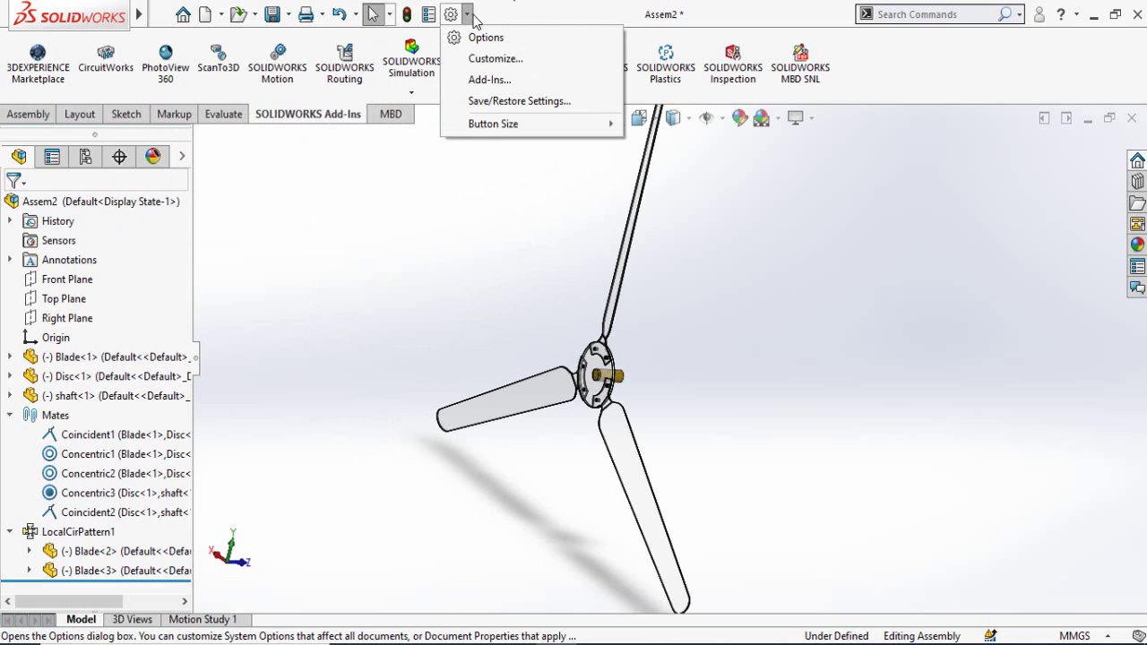
pyautogui.click(499, 80)
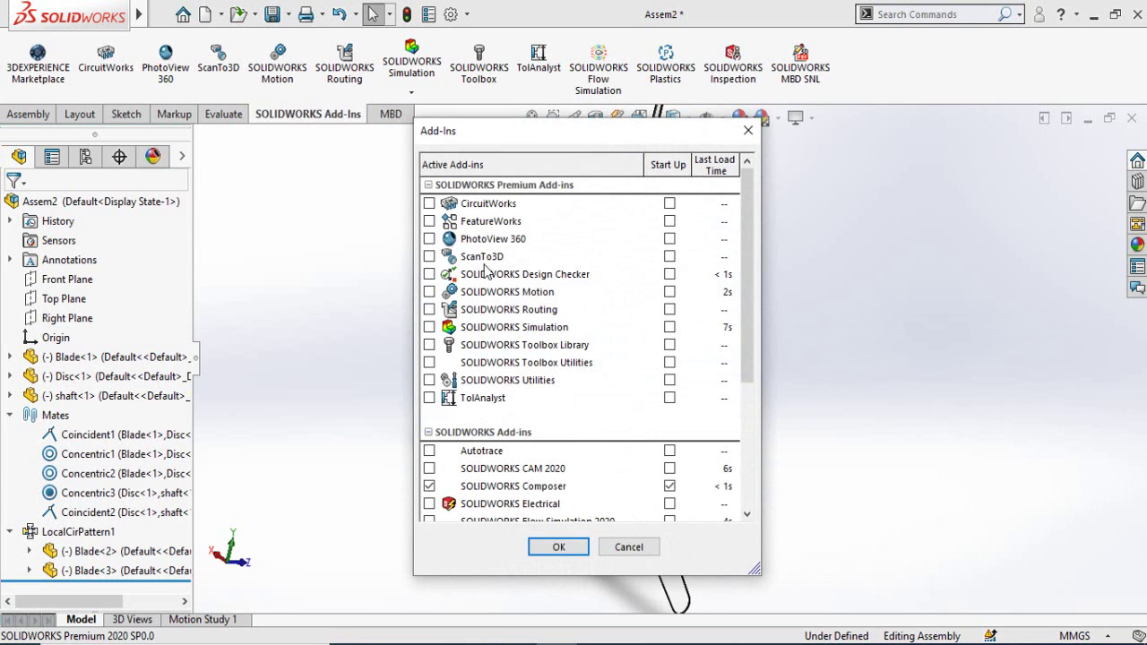
pyautogui.scroll(-3, 485, 435)
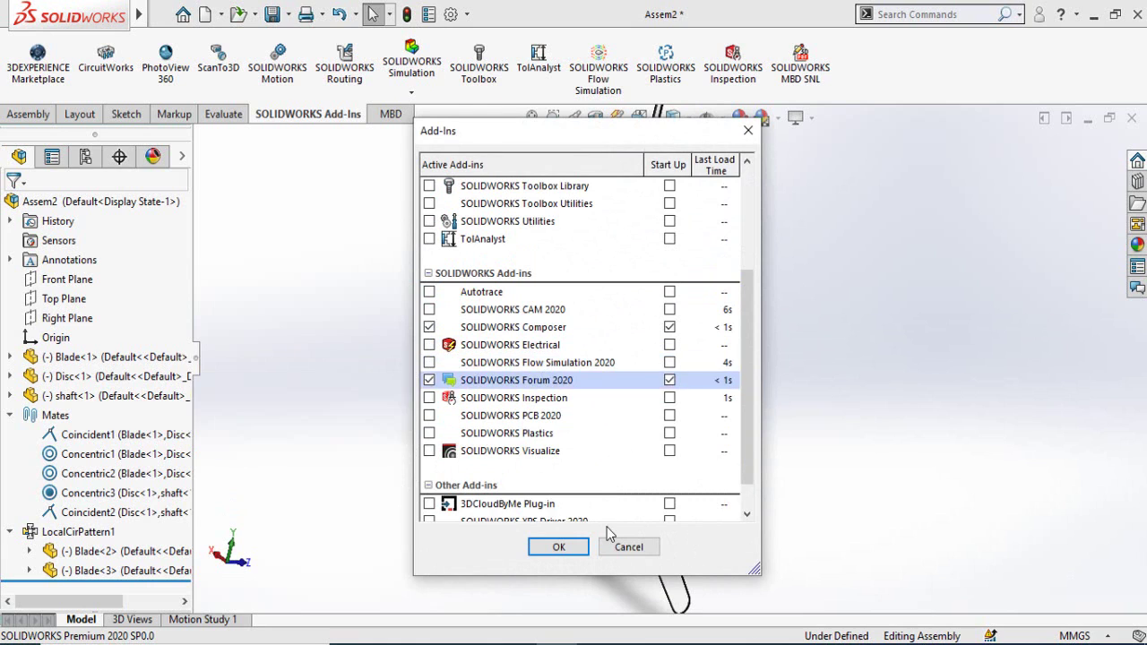
pyautogui.click(628, 546)
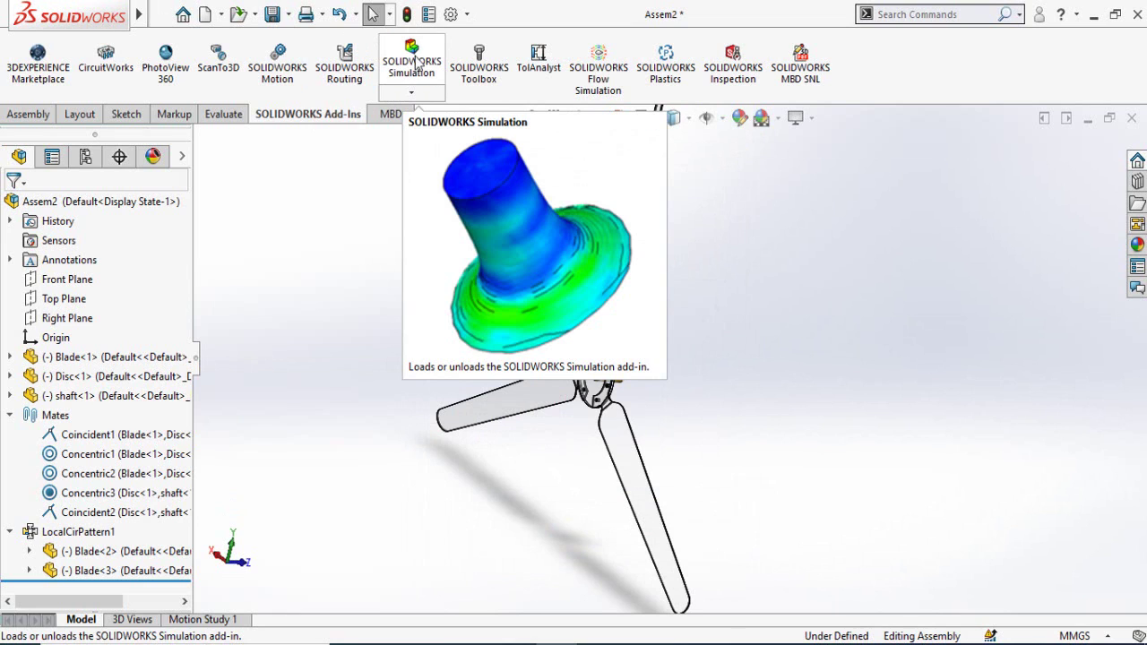
# - Load the SOLIDWORKS Flow Simulation add-in and show its commands
pyautogui.click(600, 77)
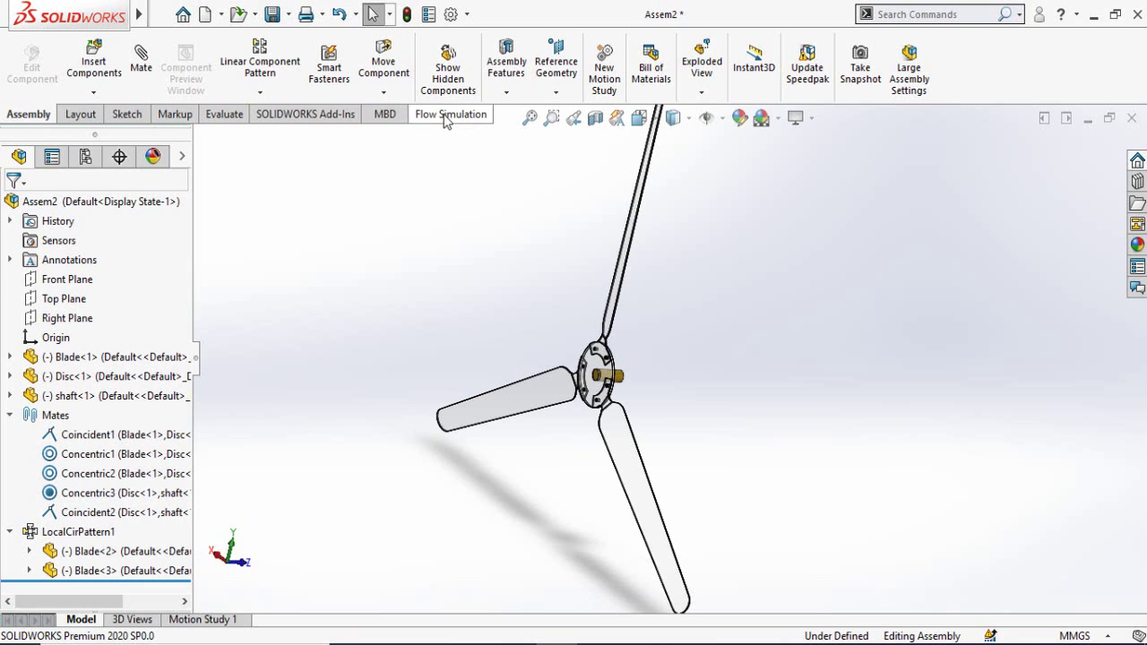
pyautogui.click(450, 114)
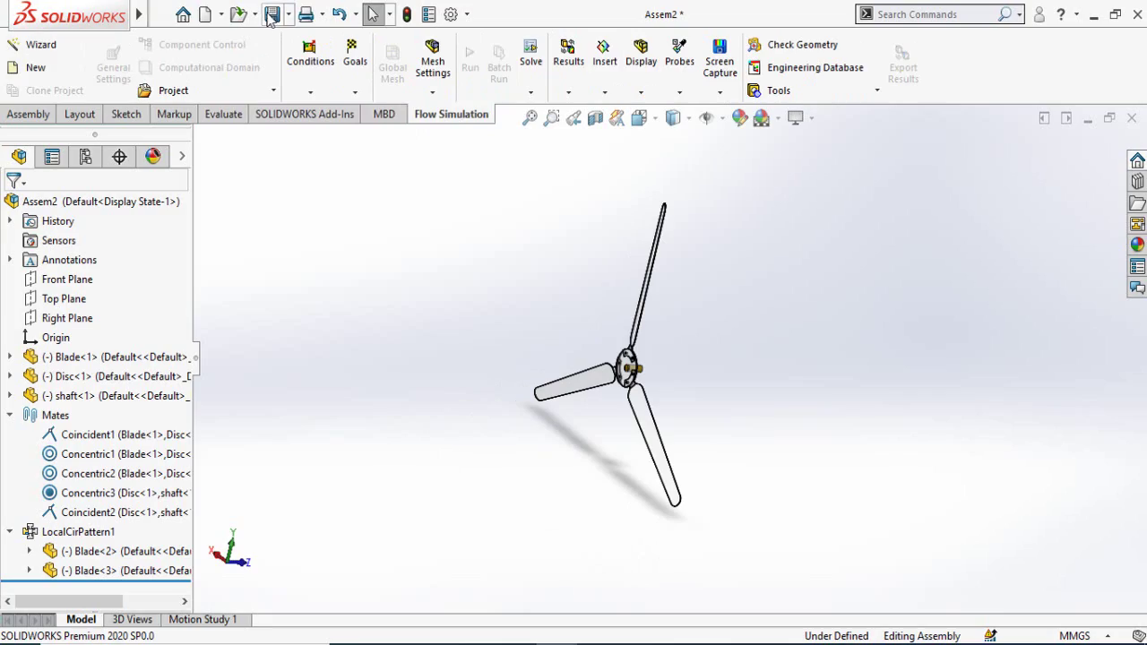
# - Save the turbine assembly as "Assembly" in the Wind turbine simulation folder
pyautogui.click(270, 15)
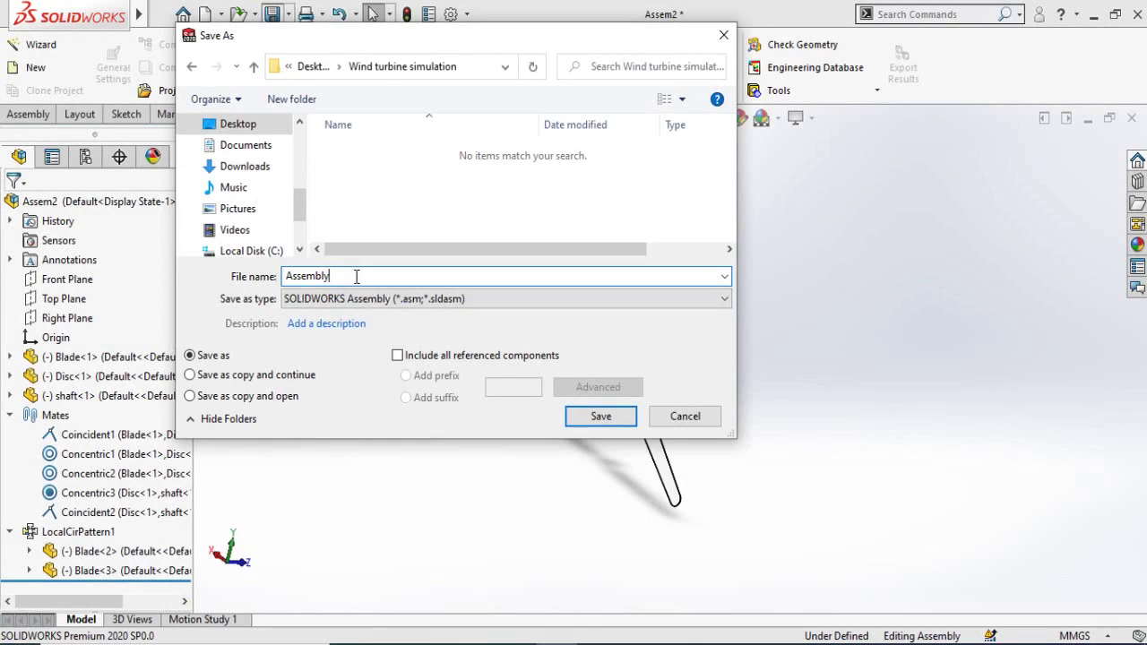
pyautogui.click(599, 416)
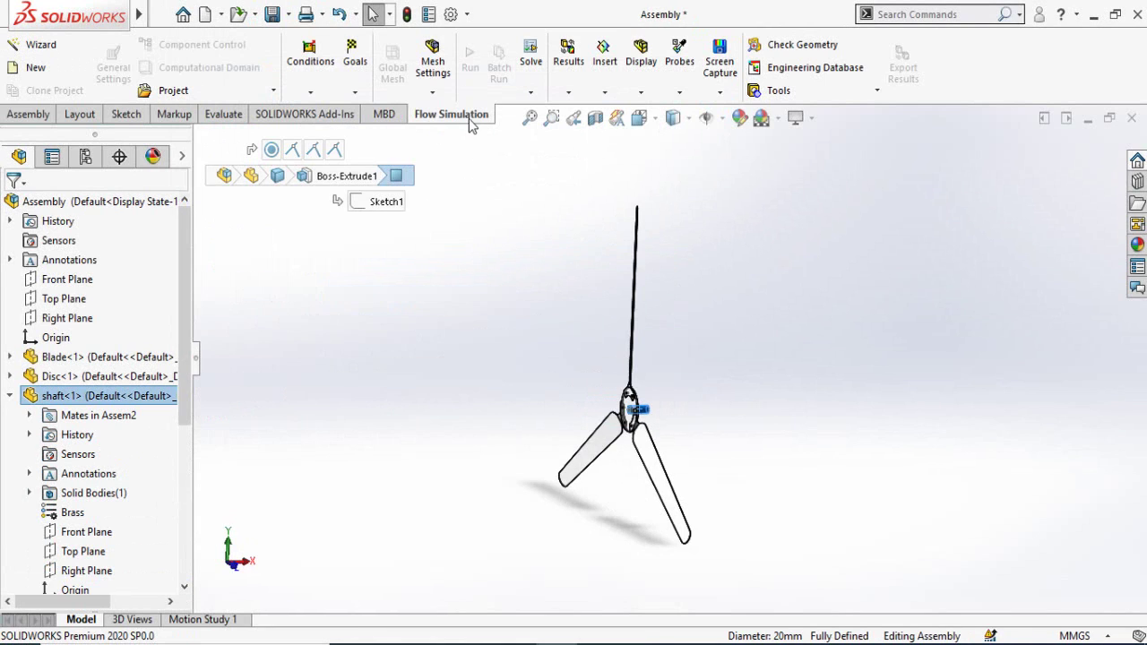
# - Start a new flow project with the Wizard, keeping the name Project(1) and choosing the SI (m-kg-s) unit system
pyautogui.click(472, 125)
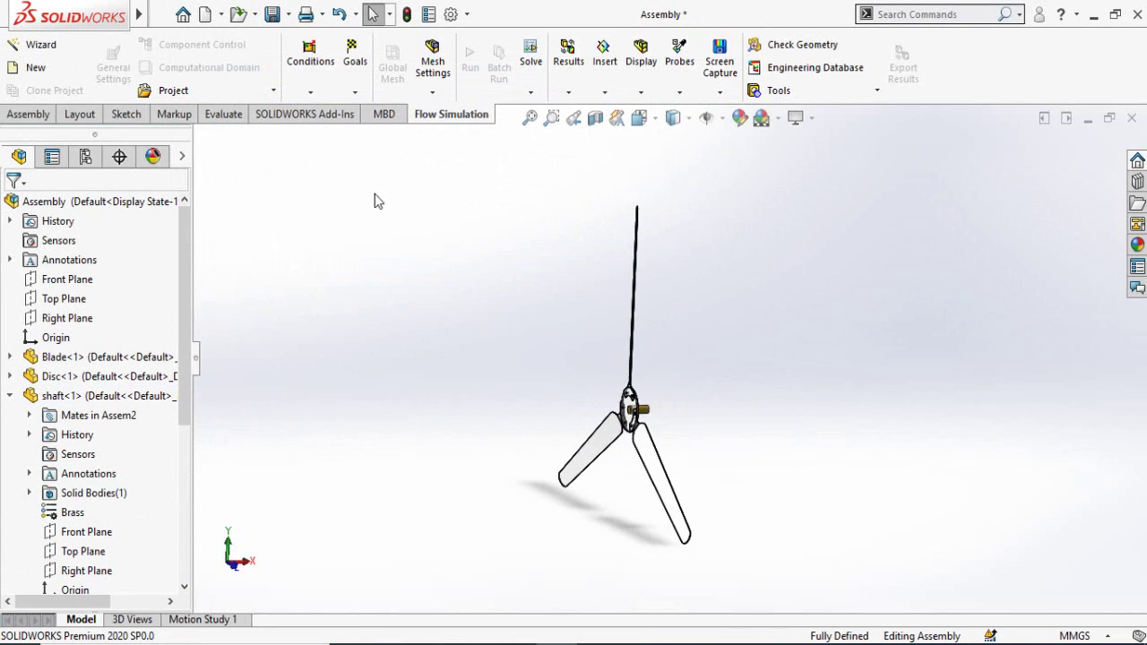
pyautogui.click(36, 45)
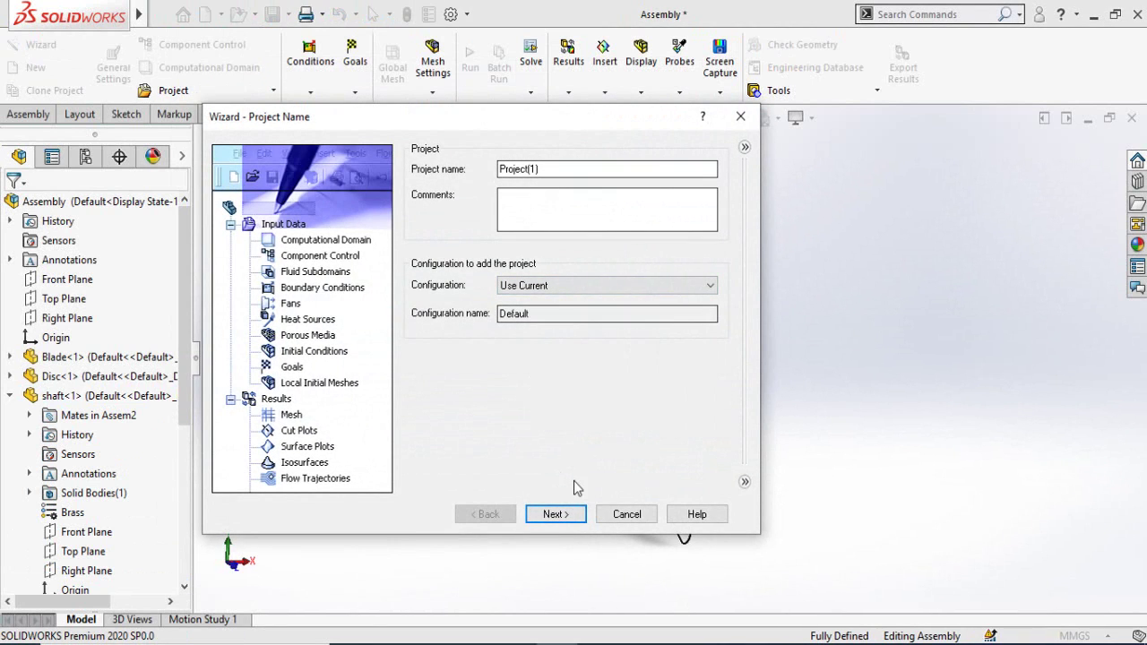
pyautogui.click(555, 514)
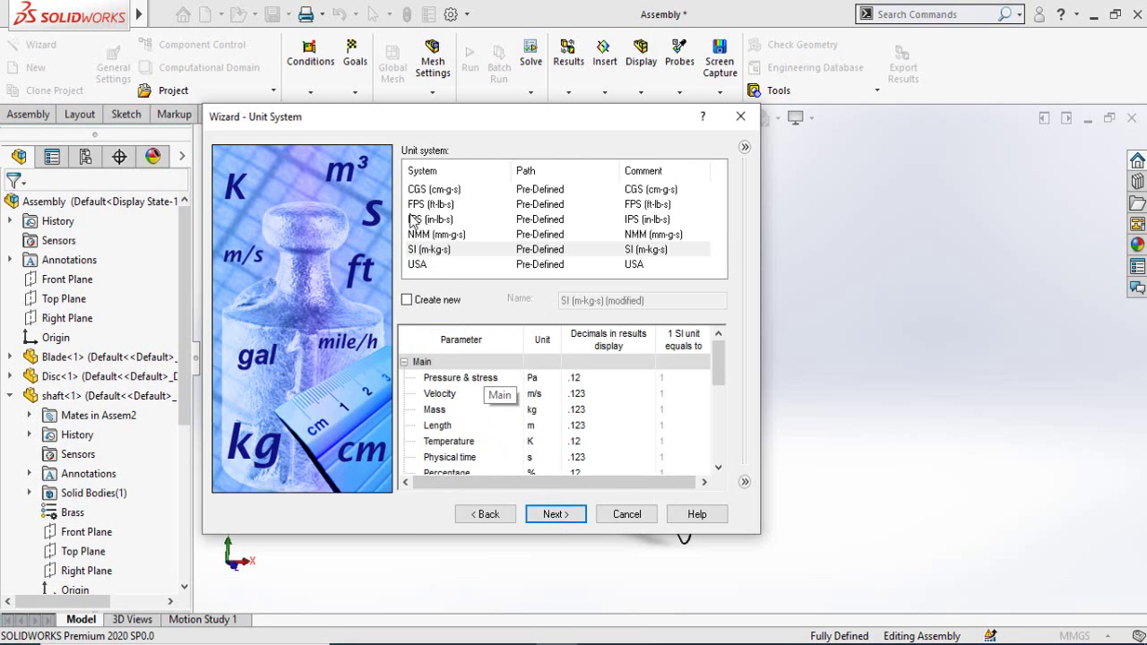
pyautogui.click(428, 252)
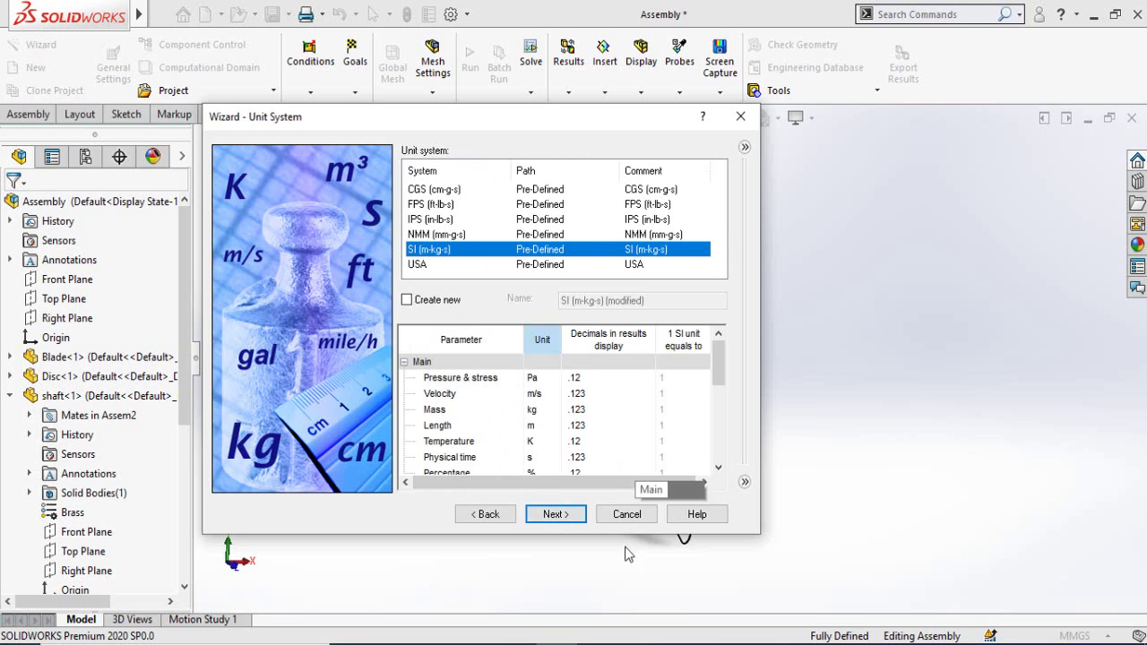
pyautogui.click(553, 513)
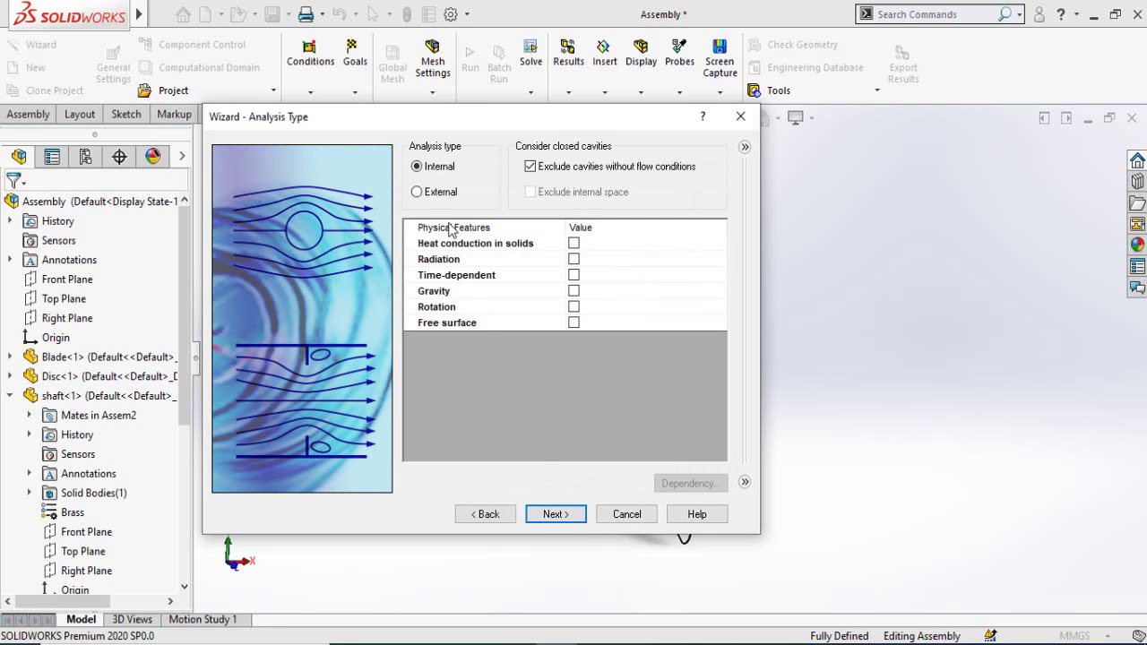
# - Set the analysis type to External and enable the time-dependent feature with a total analysis time of 5 s
pyautogui.moveTo(504, 121); pyautogui.dragTo(318, 55)
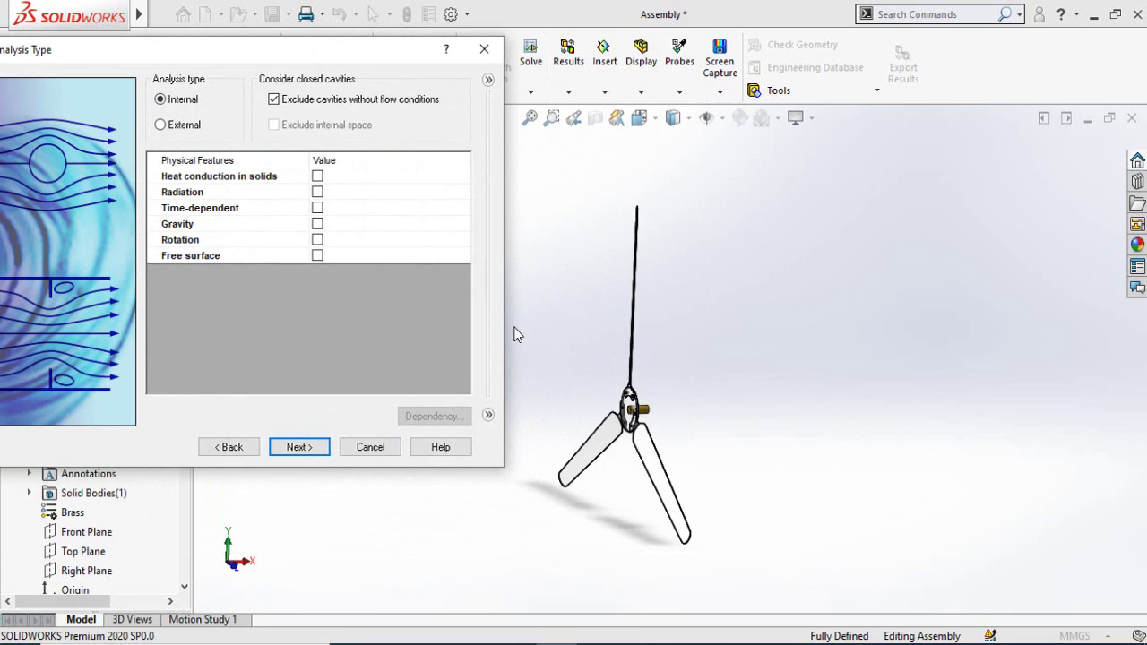
pyautogui.click(161, 125)
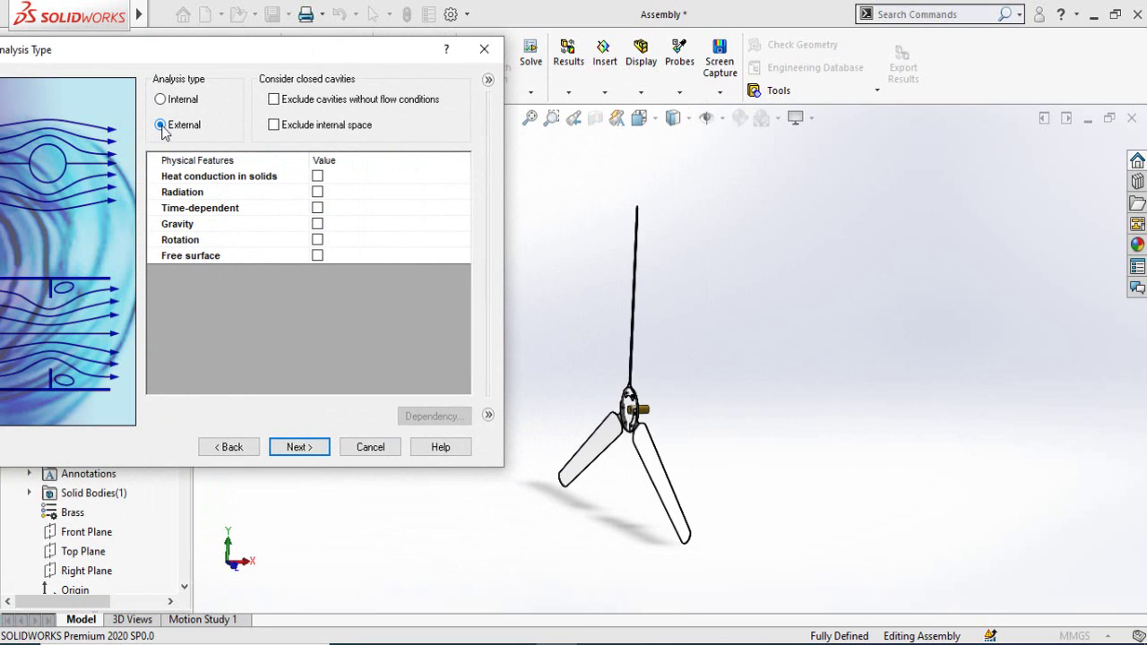
pyautogui.click(317, 207)
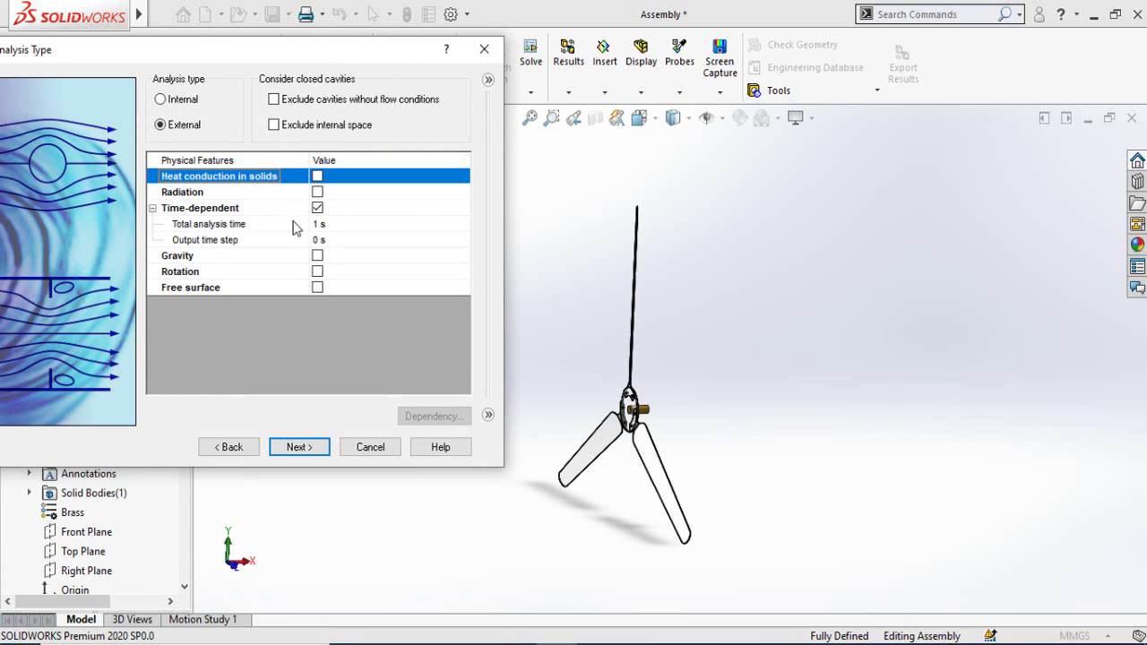
pyautogui.click(316, 223)
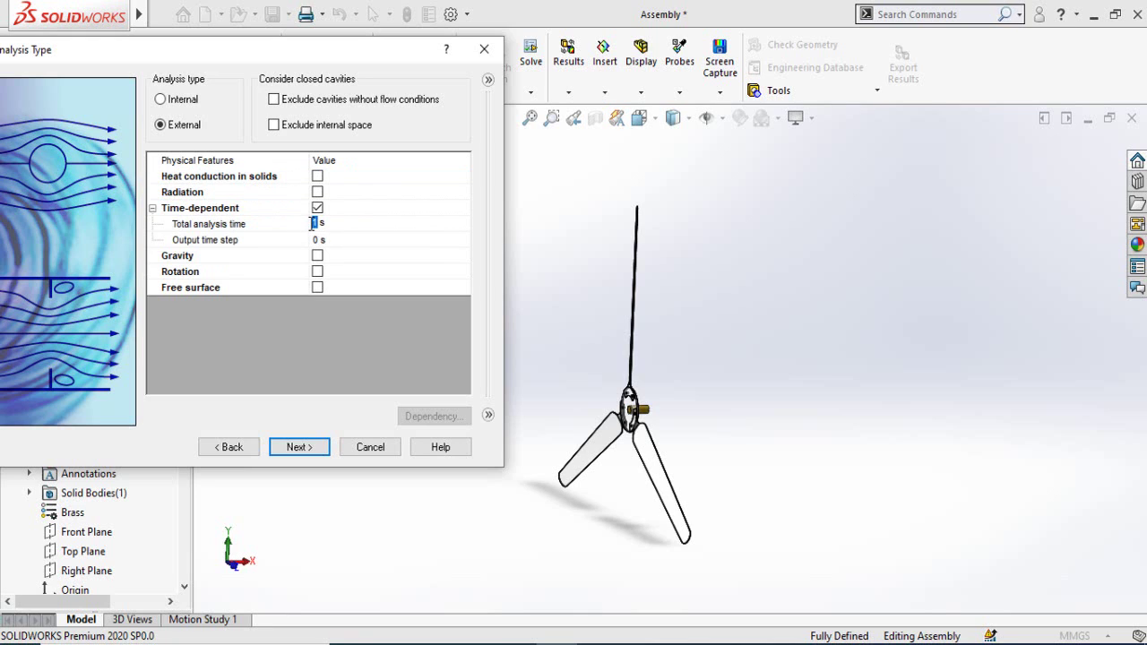
pyautogui.write('t5')
pyautogui.press('BackSpace')
pyautogui.press('BackSpace')
pyautogui.write('5')
pyautogui.press('Return')
pyautogui.click(301, 452)
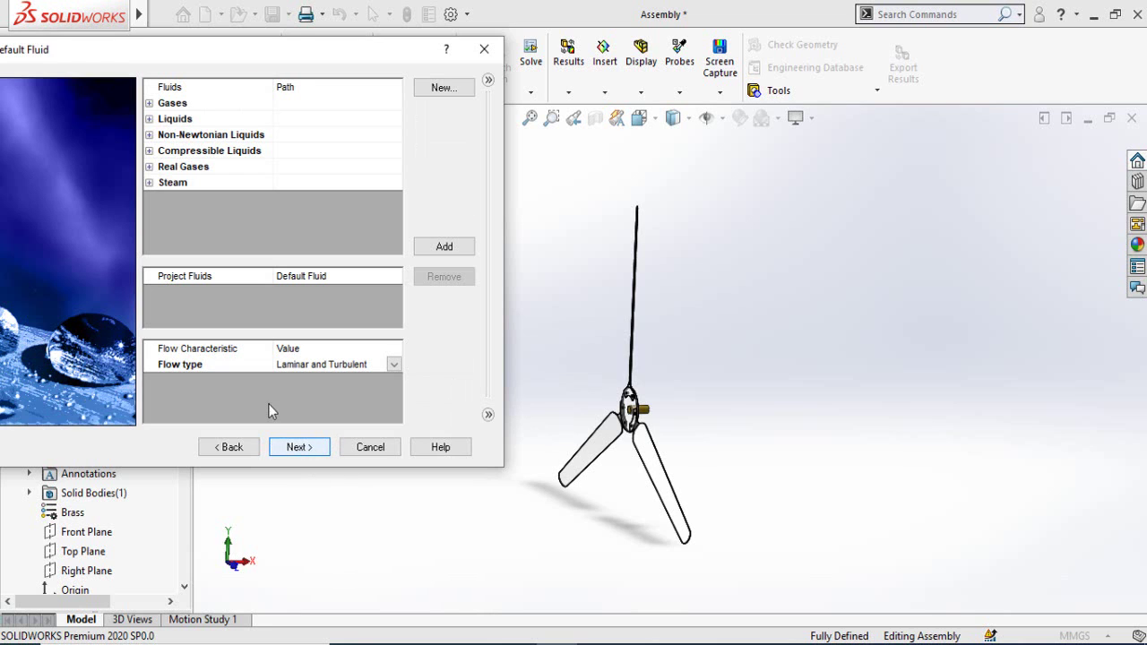
# - Add predefined Air gas as the default fluid with Humidity enabled, and accept the default adiabatic wall conditions
pyautogui.moveTo(107, 52); pyautogui.dragTo(178, 94)
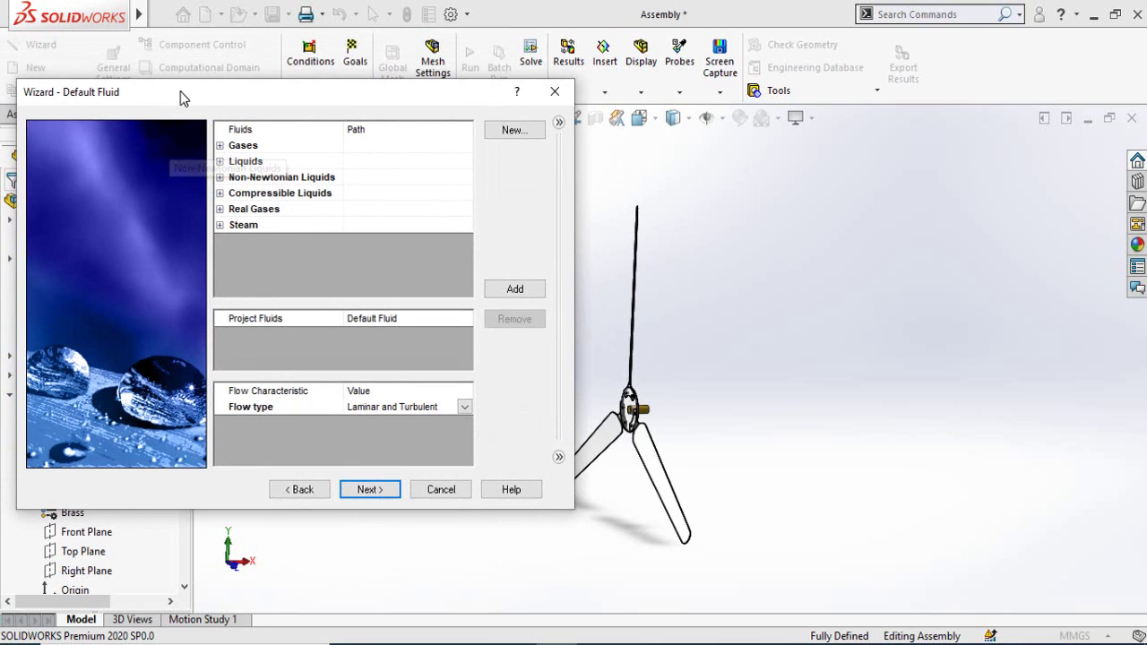
pyautogui.click(220, 146)
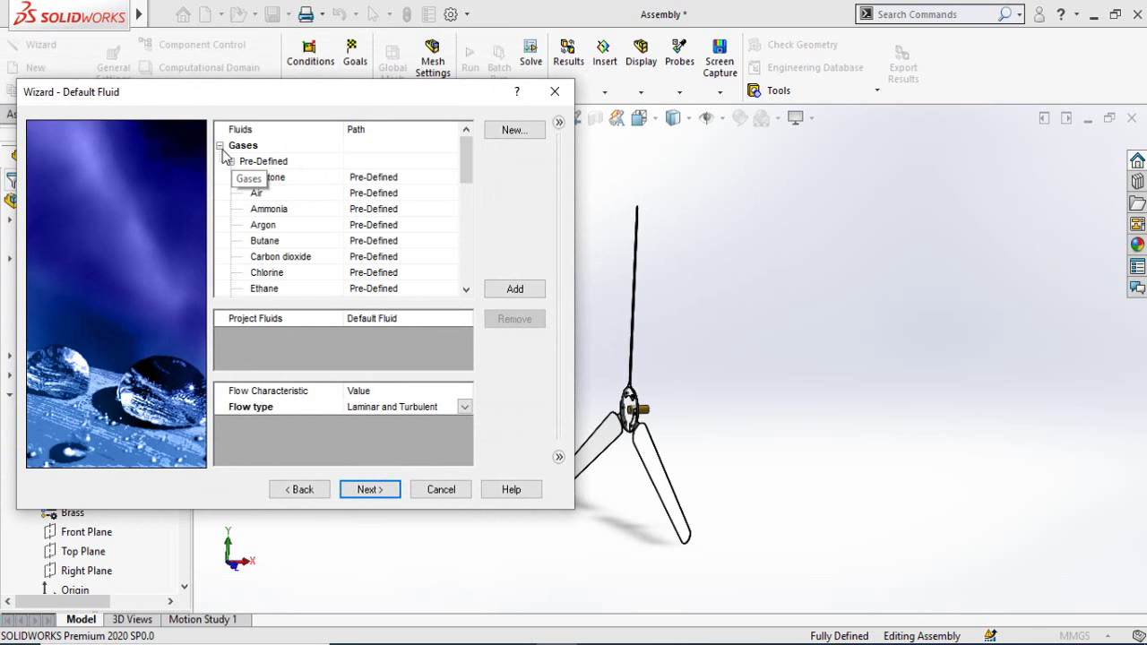
pyautogui.doubleClick(257, 195)
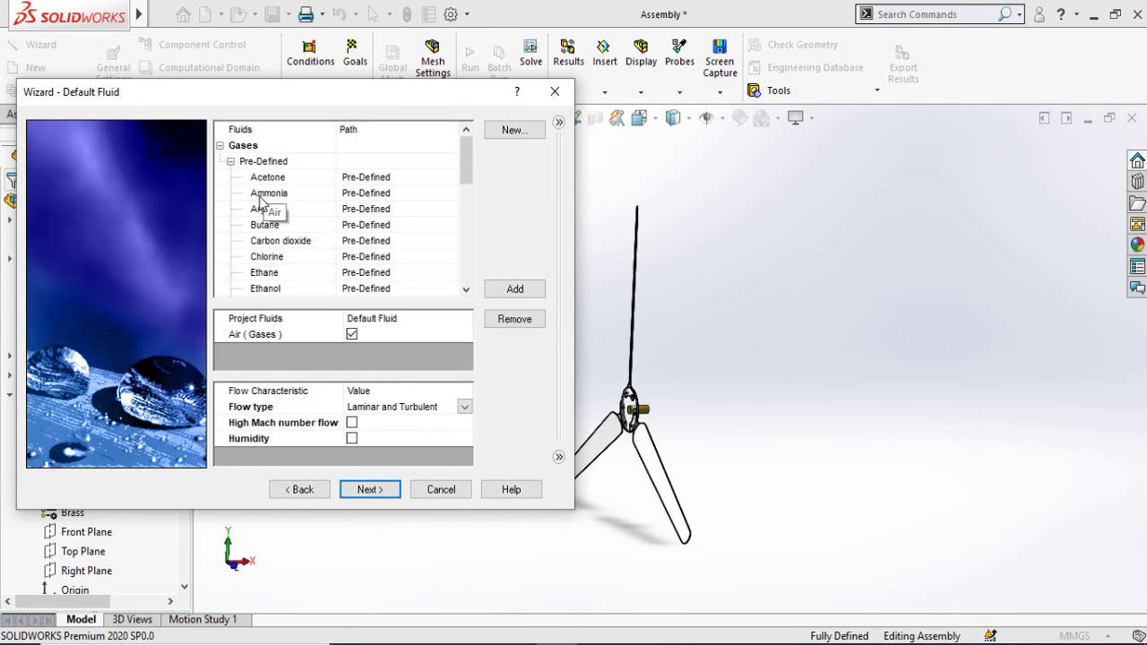
pyautogui.click(351, 438)
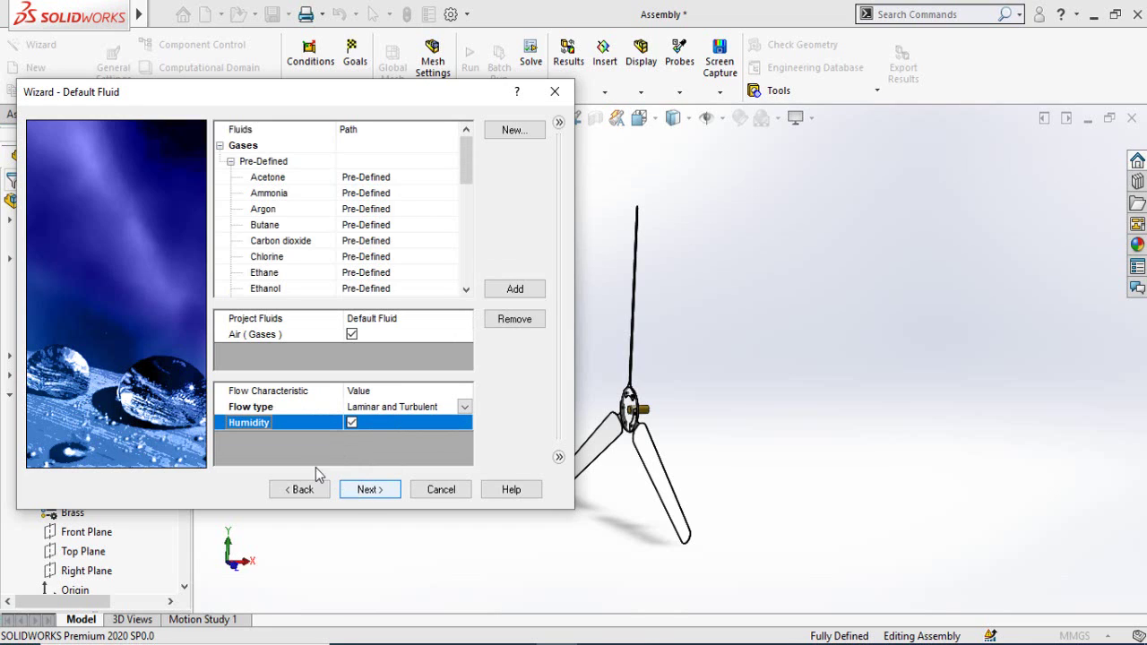
pyautogui.click(367, 492)
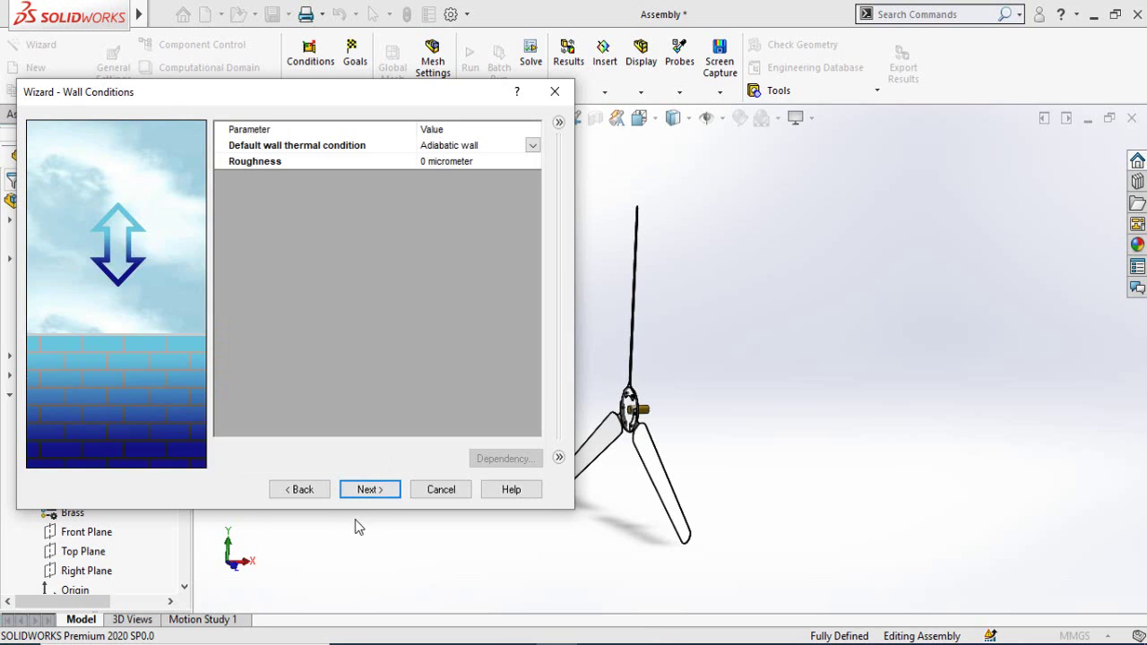
pyautogui.click(369, 489)
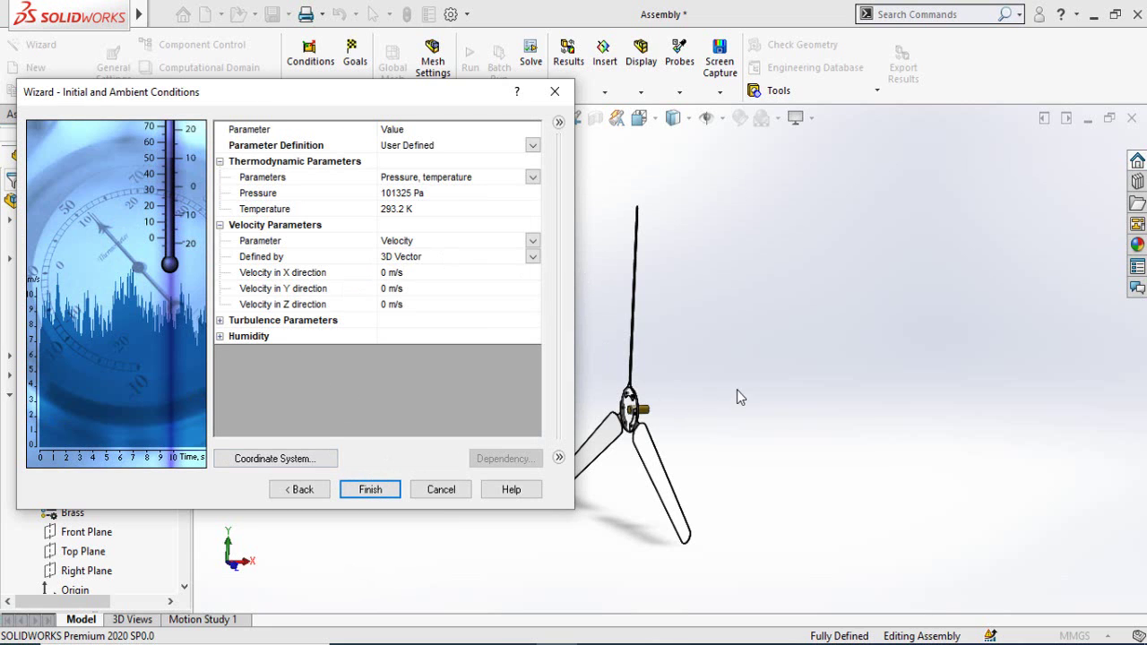
# - Set the ambient velocity in the X direction to 10 m/s and finish the project Wizard
pyautogui.scroll(1, 736, 390)
pyautogui.keyDown('ctrl'); pyautogui.moveTo(713, 348); pyautogui.dragTo(835, 337, button='middle'); pyautogui.keyUp('ctrl')
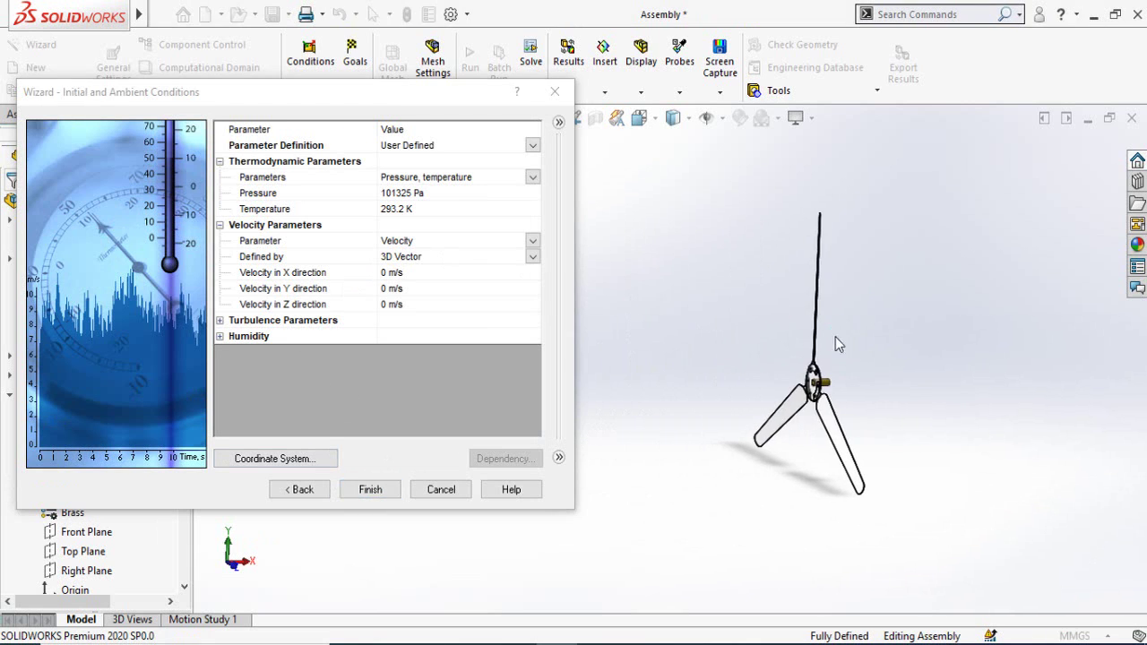
pyautogui.scroll(-3, 838, 377)
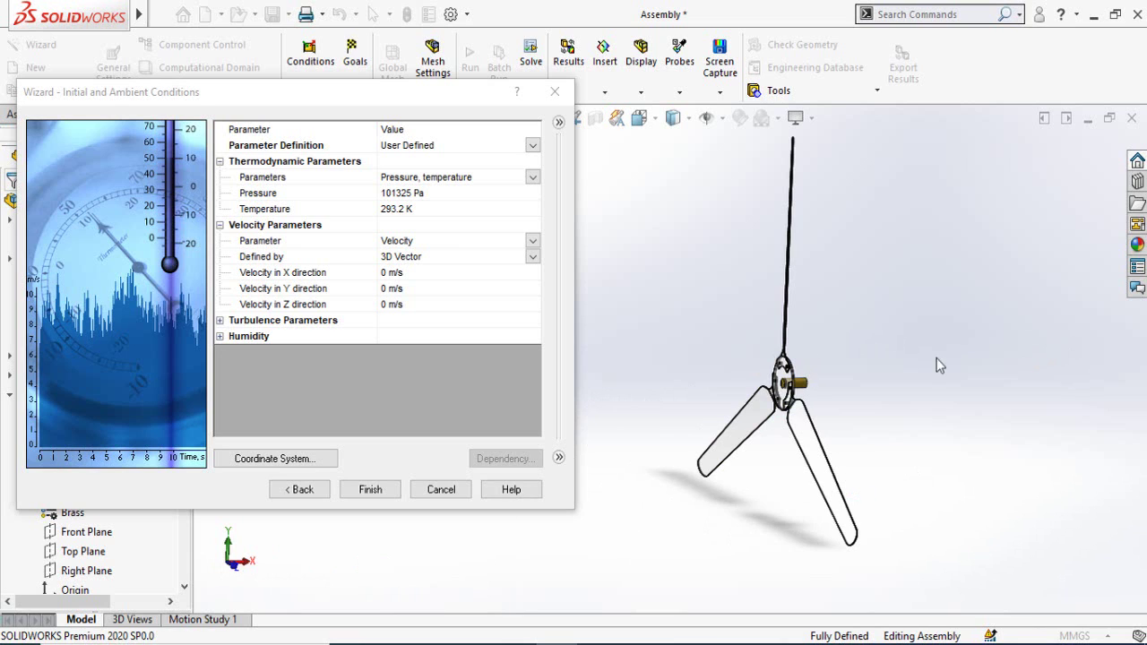
pyautogui.click(389, 274)
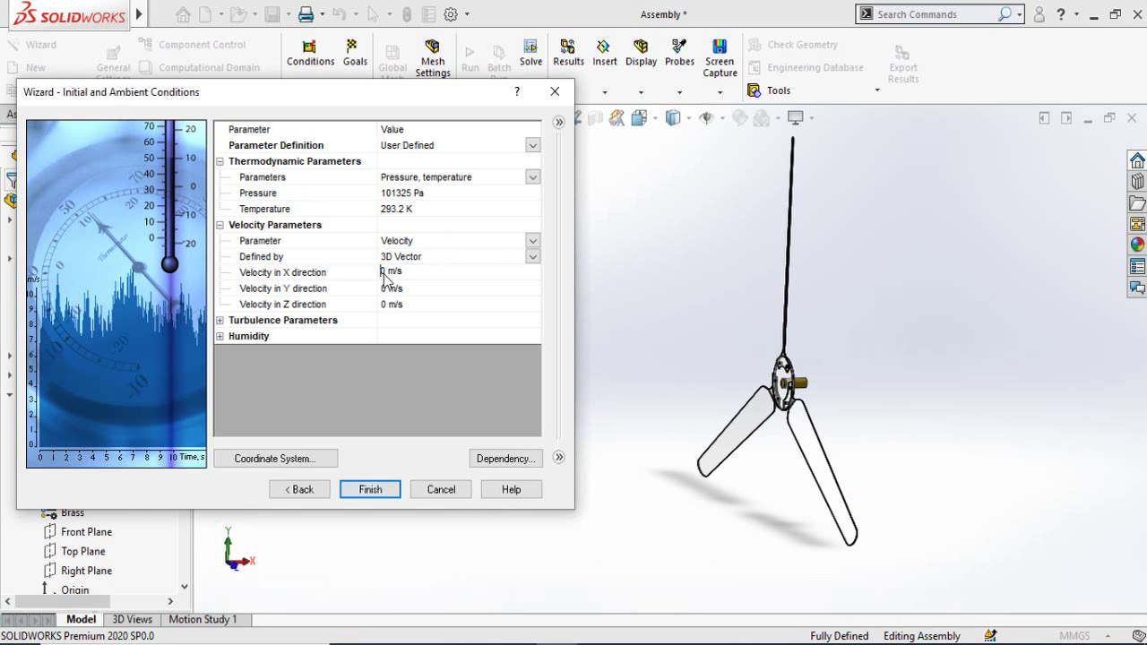
pyautogui.write('1')
pyautogui.press('Return')
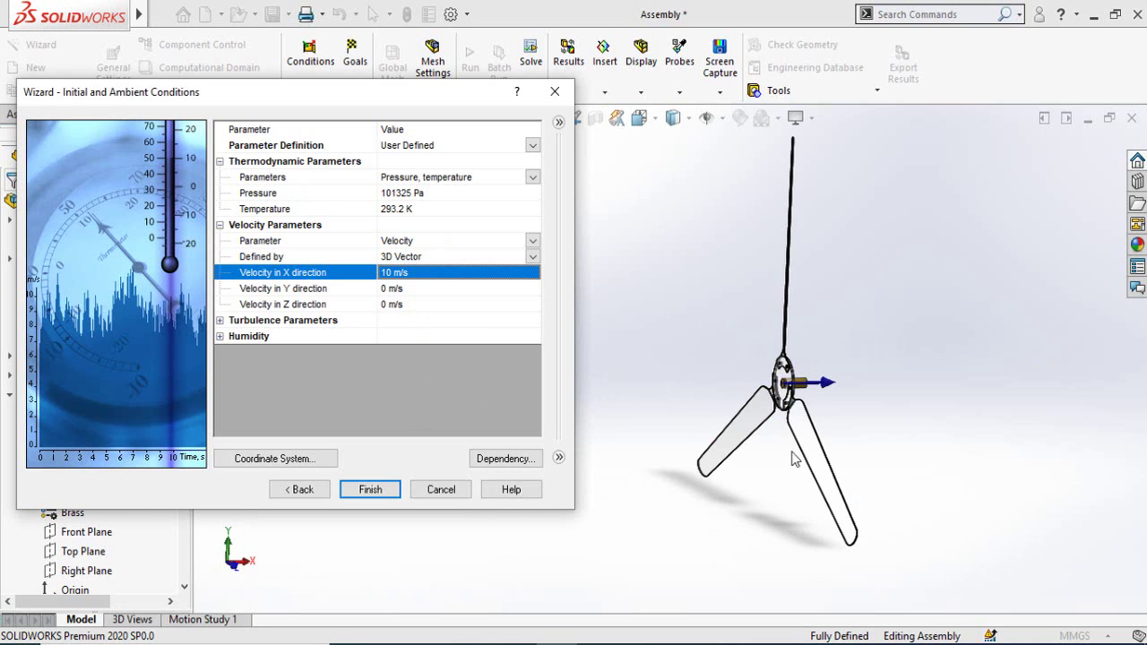
pyautogui.scroll(-2, 811, 391)
pyautogui.moveTo(810, 392); pyautogui.dragTo(794, 387, button='middle')
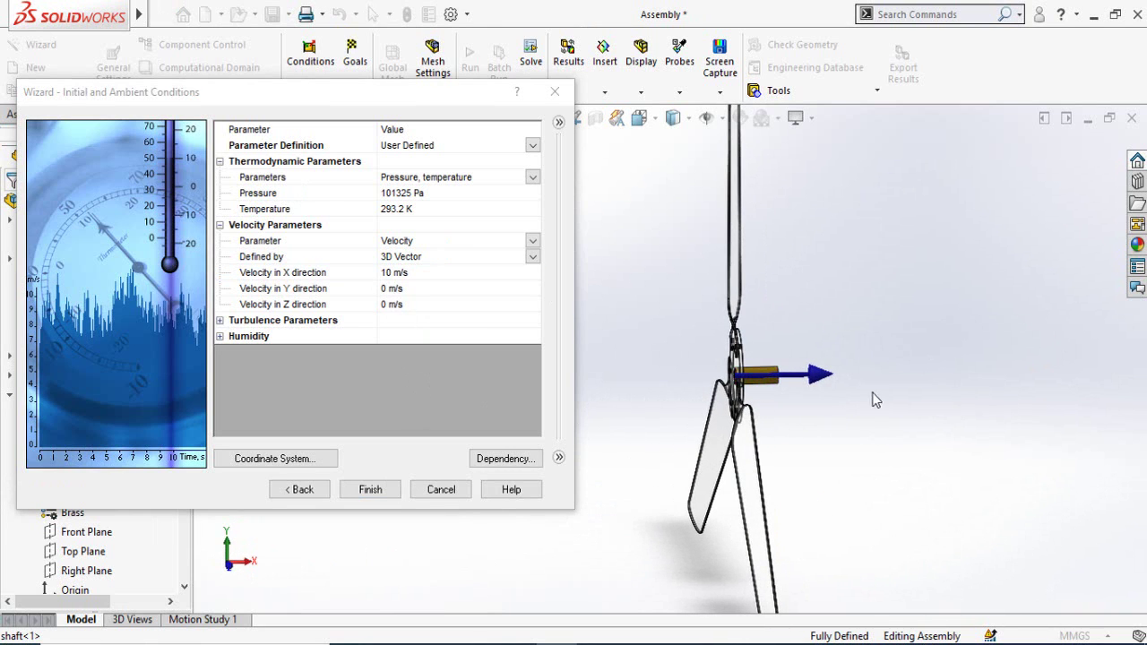
pyautogui.moveTo(929, 419); pyautogui.dragTo(617, 391, button='middle')
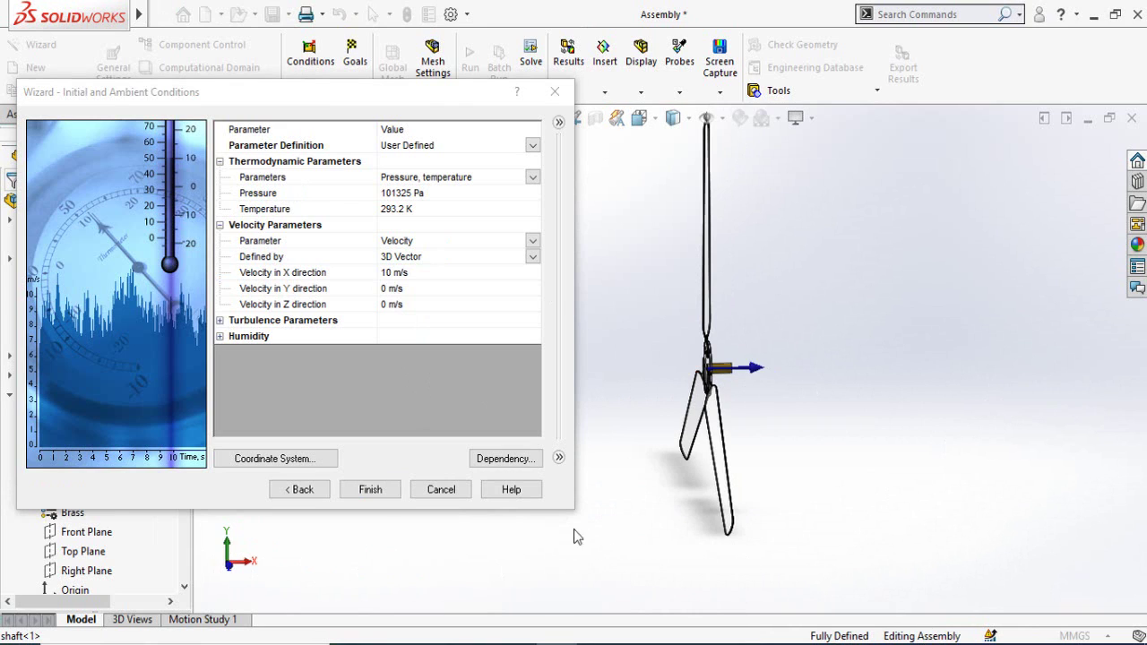
pyautogui.click(370, 489)
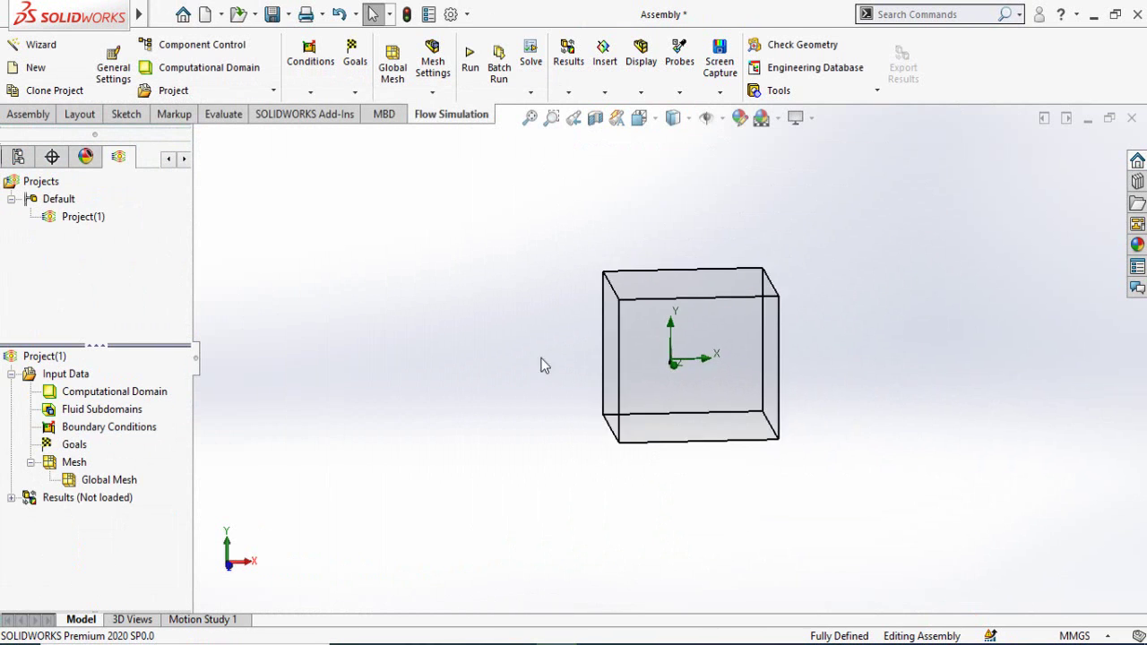
# - Select the computational domain in the front view and pull both X boundaries in toward the turbine
pyautogui.moveTo(619, 372); pyautogui.dragTo(585, 369, button='middle')
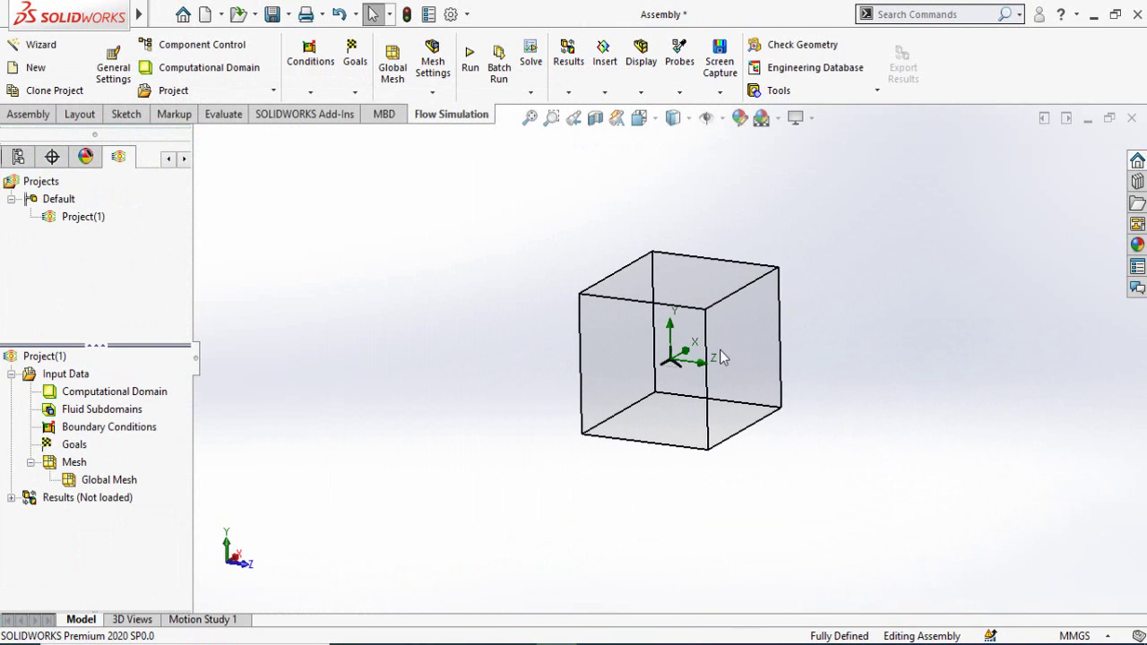
pyautogui.scroll(-3, 719, 349)
pyautogui.moveTo(645, 345); pyautogui.dragTo(522, 411, button='middle')
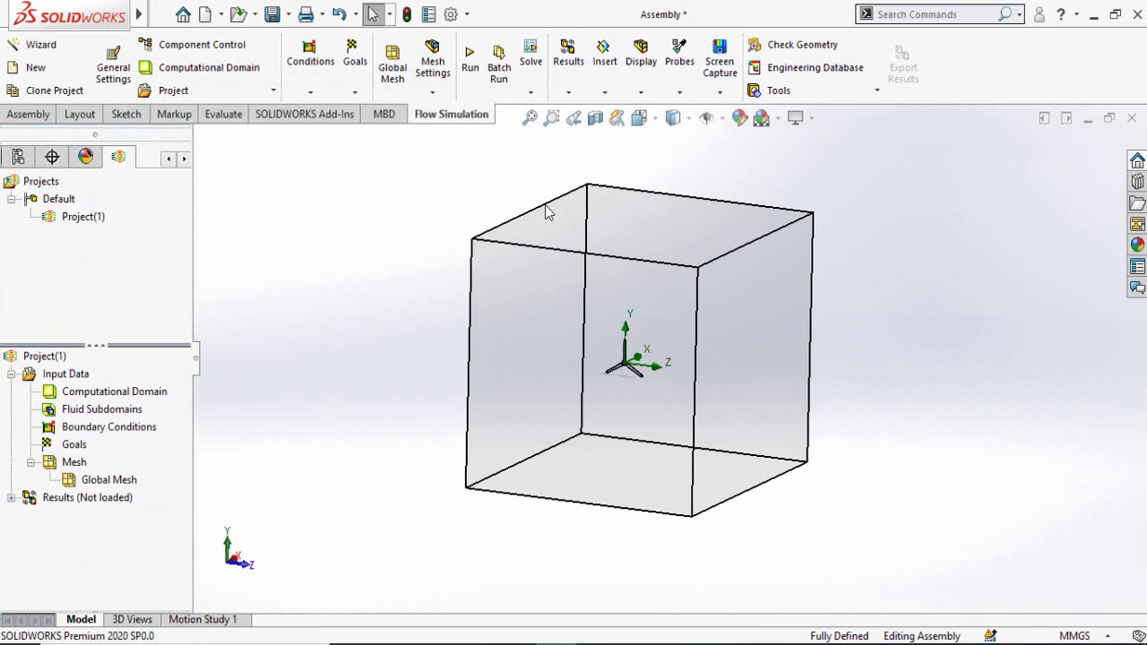
pyautogui.moveTo(749, 269); pyautogui.dragTo(681, 345, button='middle')
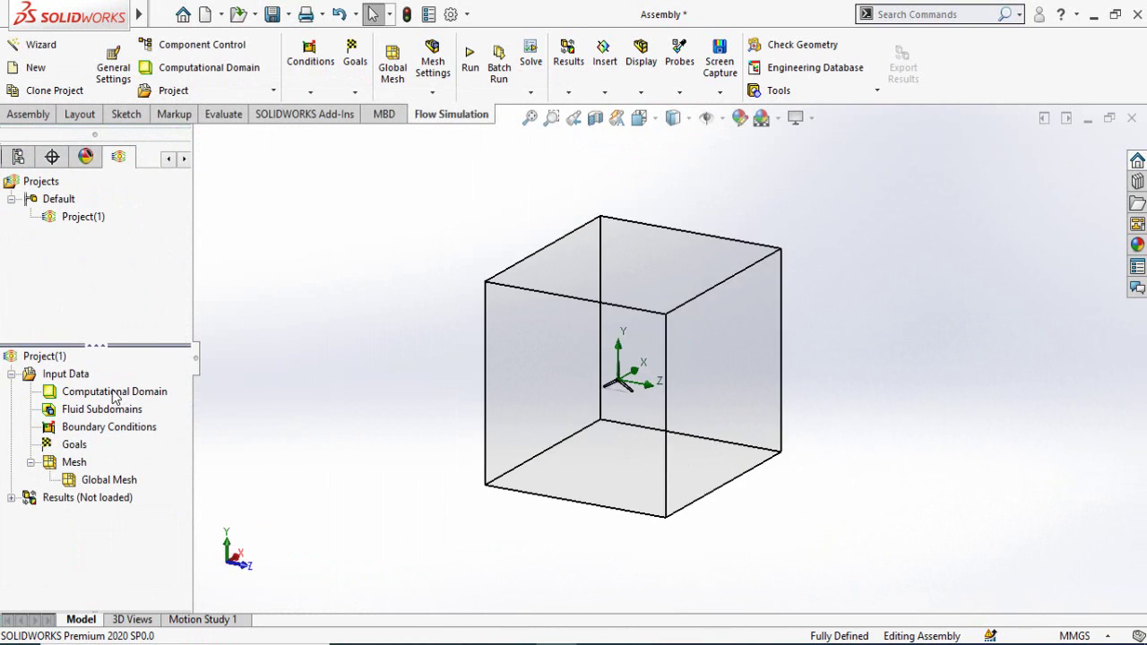
pyautogui.rightClick(87, 392)
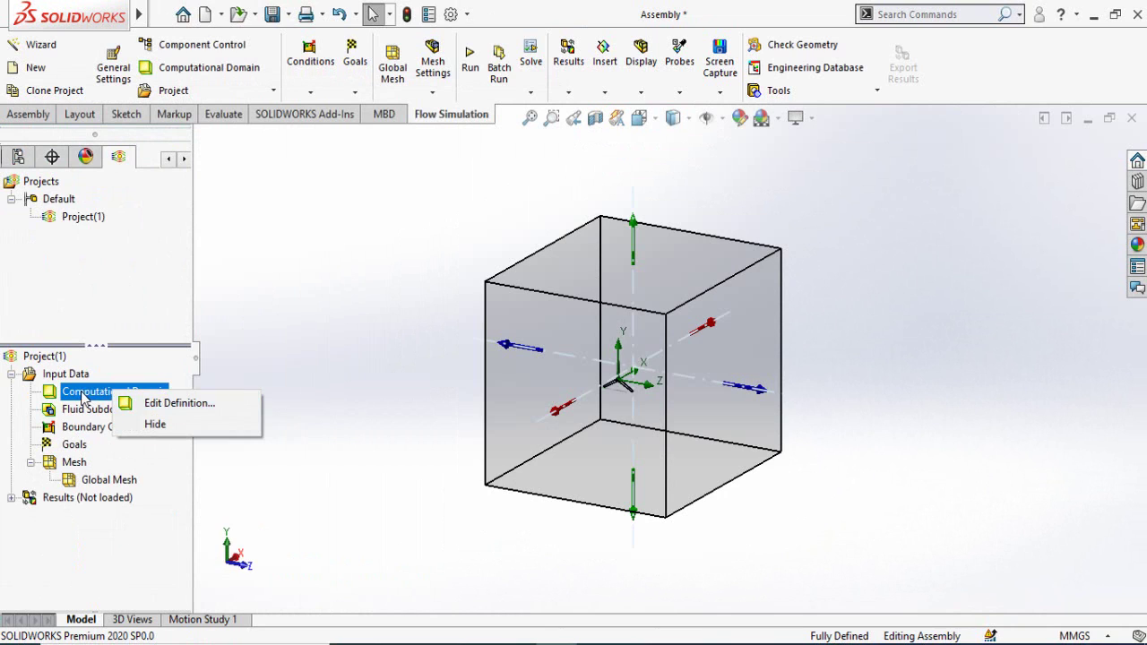
pyautogui.click(81, 392)
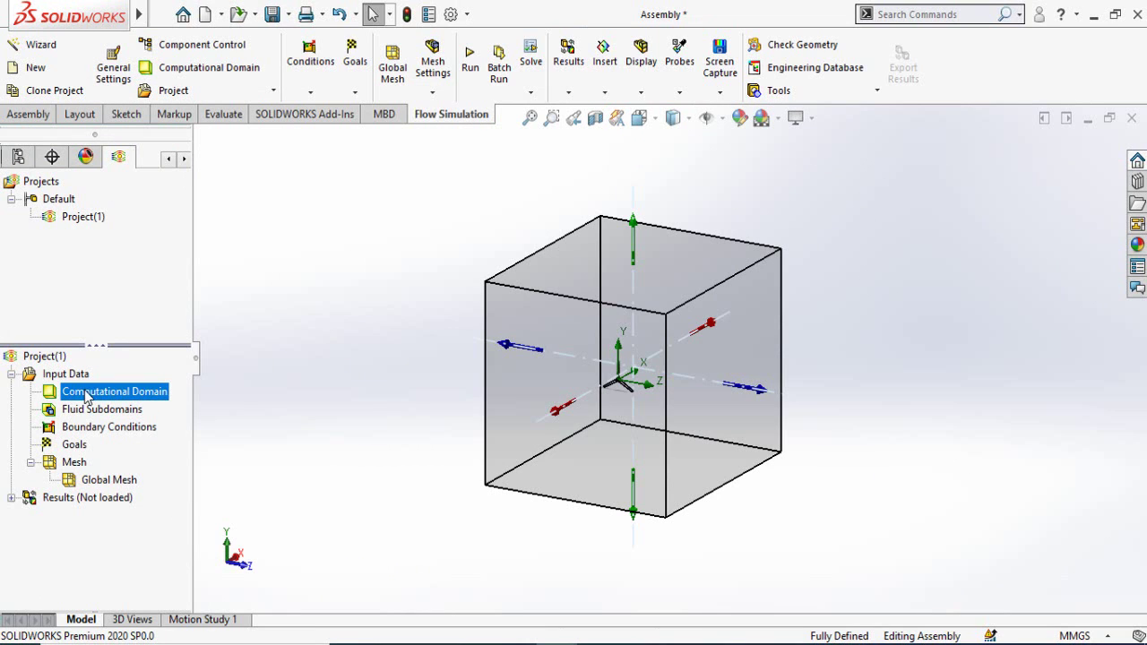
pyautogui.click(639, 117)
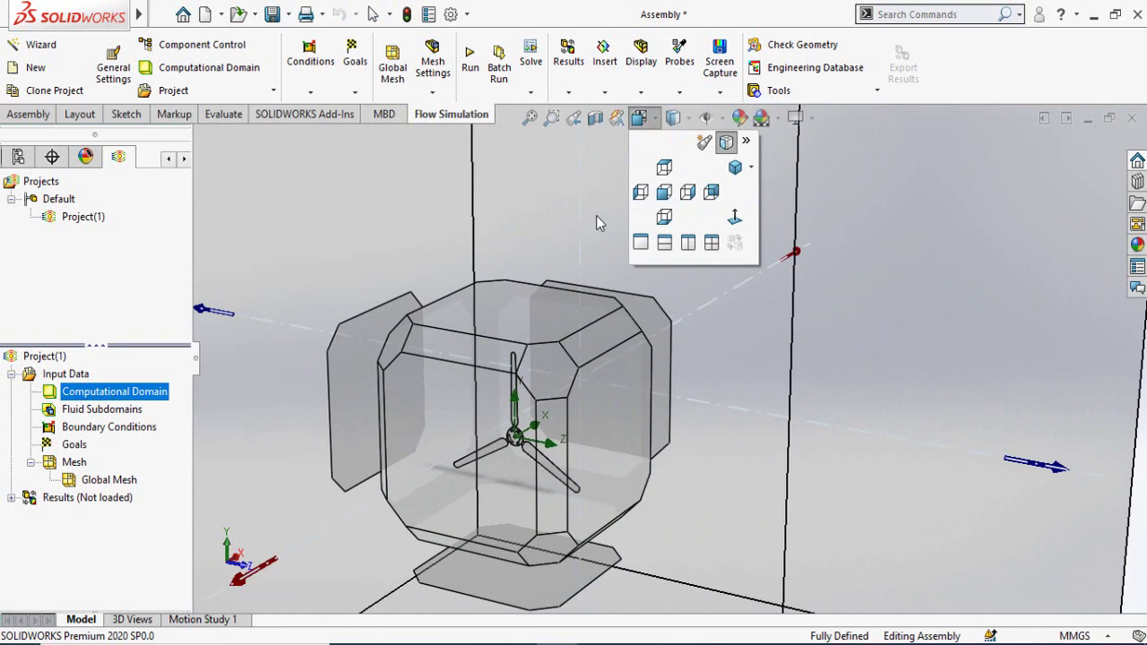
pyautogui.click(665, 193)
pyautogui.scroll(2, 677, 396)
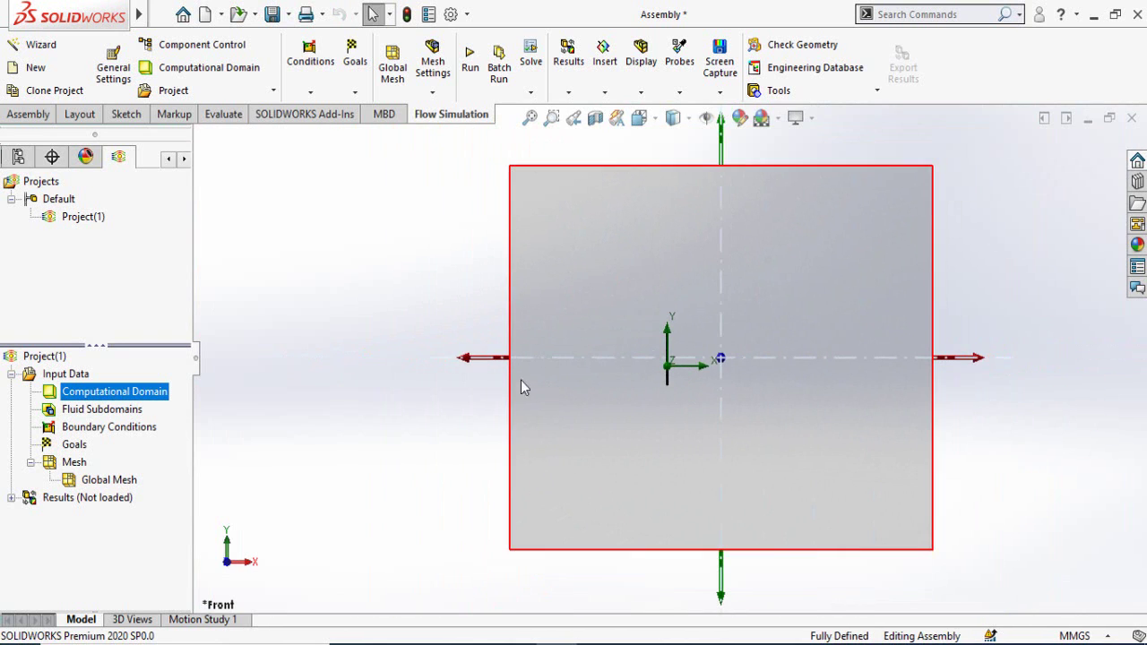
pyautogui.moveTo(478, 361); pyautogui.dragTo(622, 361)
pyautogui.moveTo(974, 359); pyautogui.dragTo(730, 374)
# - Pull the computational domain's Y min and Y max boundaries in, leaving a small clearance beyond the blade tips
pyautogui.moveTo(672, 593); pyautogui.dragTo(674, 440)
pyautogui.moveTo(671, 144); pyautogui.dragTo(670, 315)
pyautogui.scroll(-10, 668, 364)
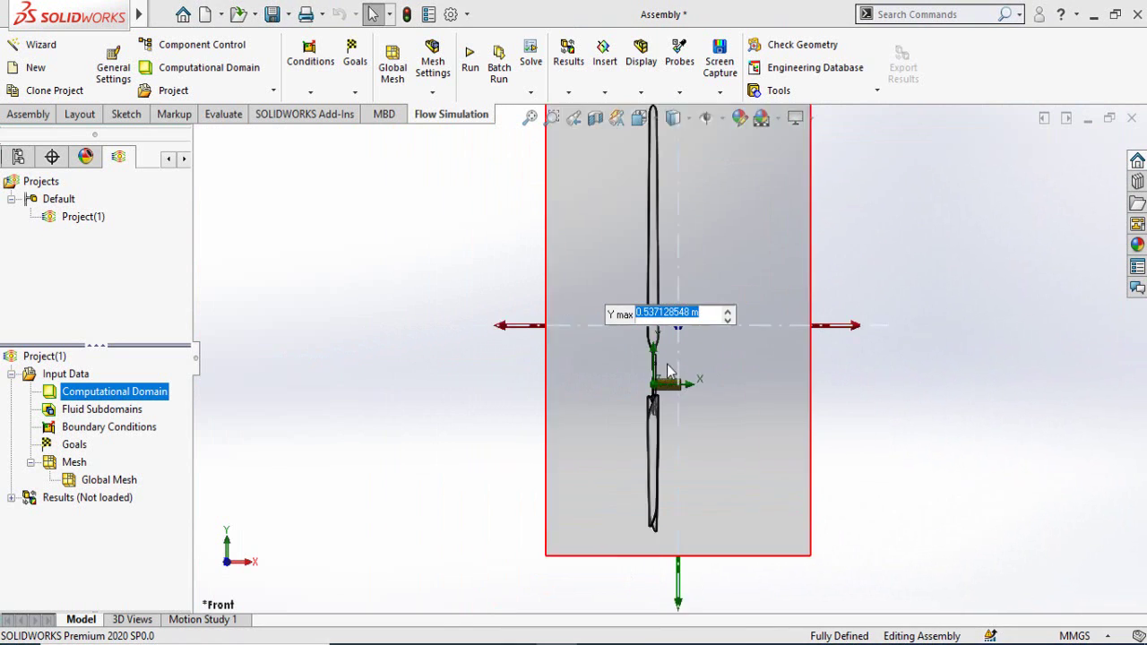
pyautogui.scroll(3, 668, 364)
pyautogui.moveTo(677, 161); pyautogui.dragTo(675, 138)
pyautogui.moveTo(674, 511); pyautogui.dragTo(672, 527)
pyautogui.moveTo(778, 329); pyautogui.dragTo(737, 332)
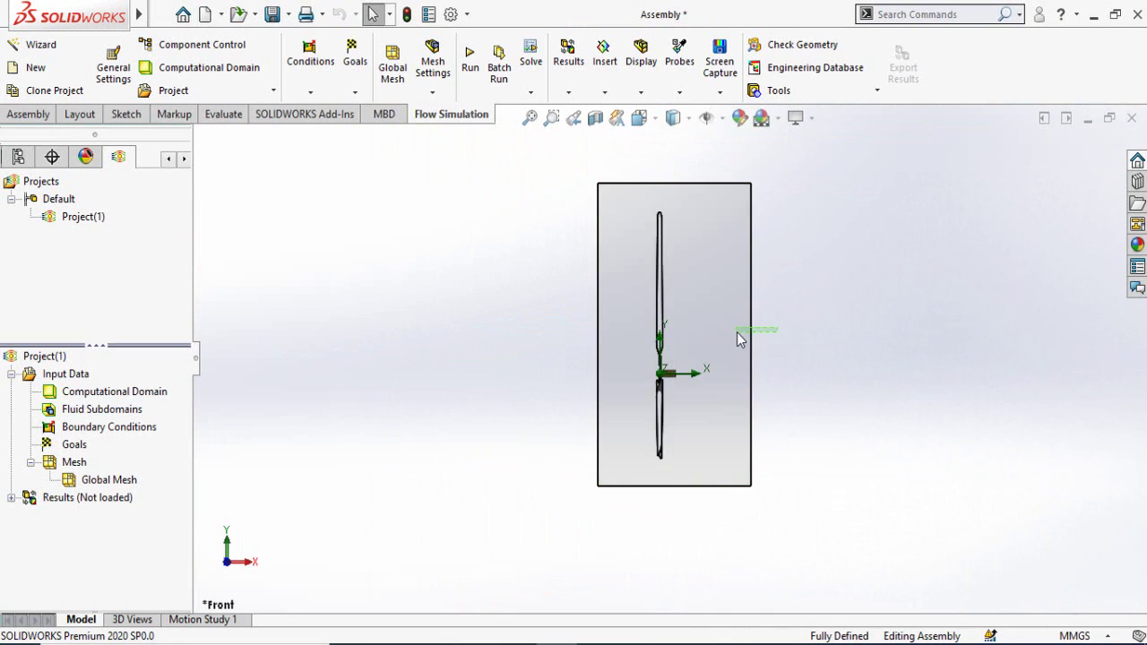
# - Refine the computational domain, placing Y min at about -0.49 m and X max at about 0.148 m, and tightening Y max and X min
pyautogui.click(57, 389)
pyautogui.scroll(-2, 539, 355)
pyautogui.scroll(2, 686, 572)
pyautogui.moveTo(678, 509); pyautogui.dragTo(678, 549)
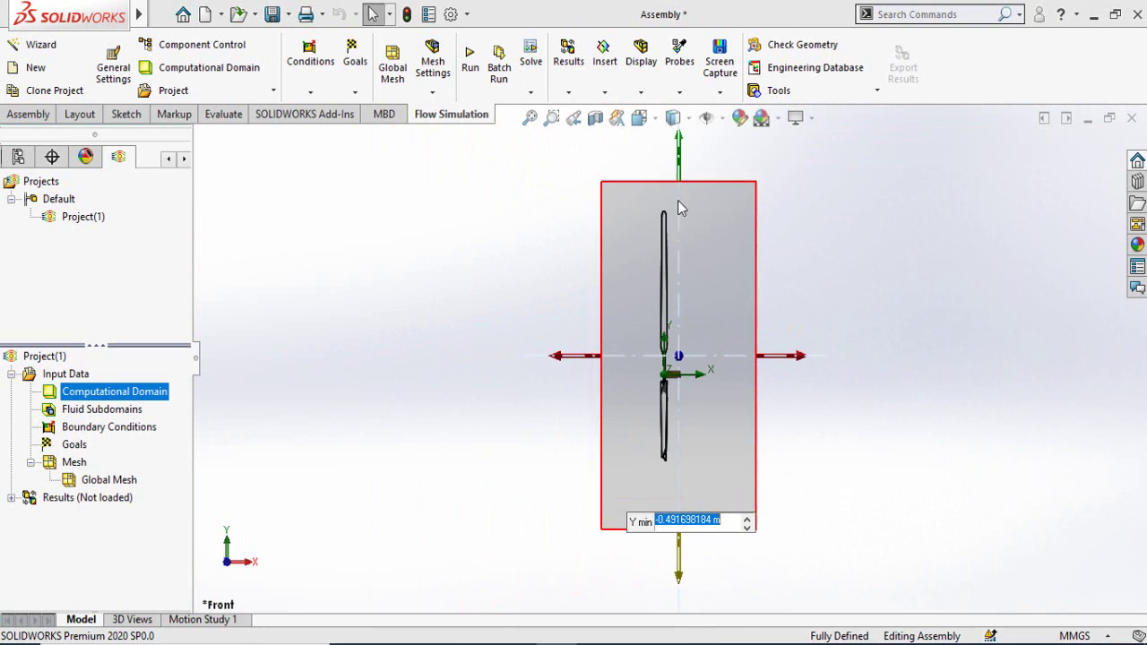
pyautogui.moveTo(680, 153); pyautogui.dragTo(680, 169)
pyautogui.scroll(-1, 639, 279)
pyautogui.moveTo(570, 383); pyautogui.dragTo(606, 385)
pyautogui.moveTo(813, 383); pyautogui.dragTo(757, 386)
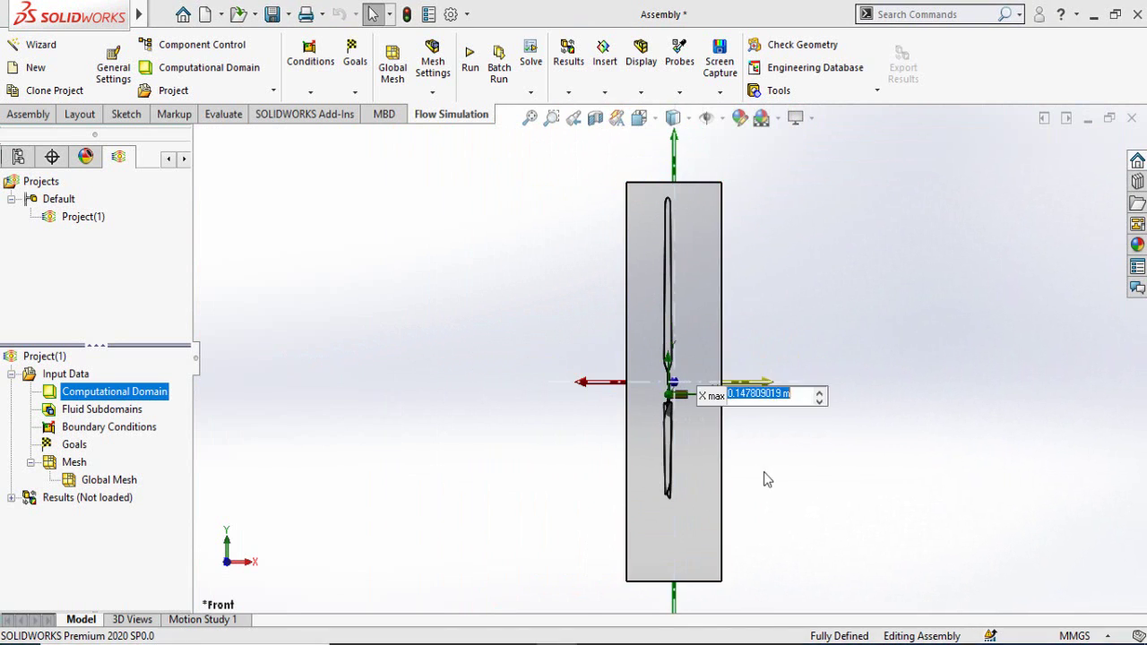
# - Look along the X axis and pull both Z boundaries of the computational domain in close around the blades
pyautogui.click(765, 478)
pyautogui.press('space')
pyautogui.click(436, 496)
pyautogui.scroll(7, 600, 399)
pyautogui.click(109, 391)
pyautogui.moveTo(243, 370); pyautogui.dragTo(553, 388)
pyautogui.scroll(3, 670, 359)
pyautogui.moveTo(921, 368); pyautogui.dragTo(743, 371)
pyautogui.click(737, 467)
pyautogui.scroll(-6, 700, 358)
pyautogui.moveTo(699, 336); pyautogui.dragTo(544, 387, button='middle')
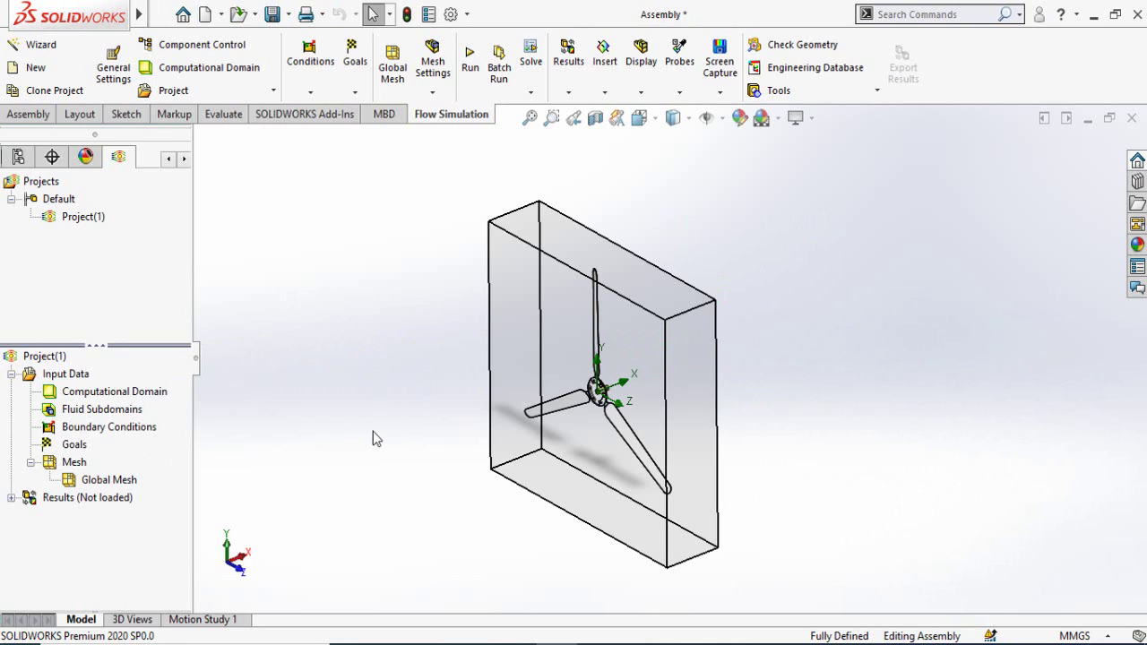
pyautogui.moveTo(443, 448); pyautogui.dragTo(251, 400, button='middle')
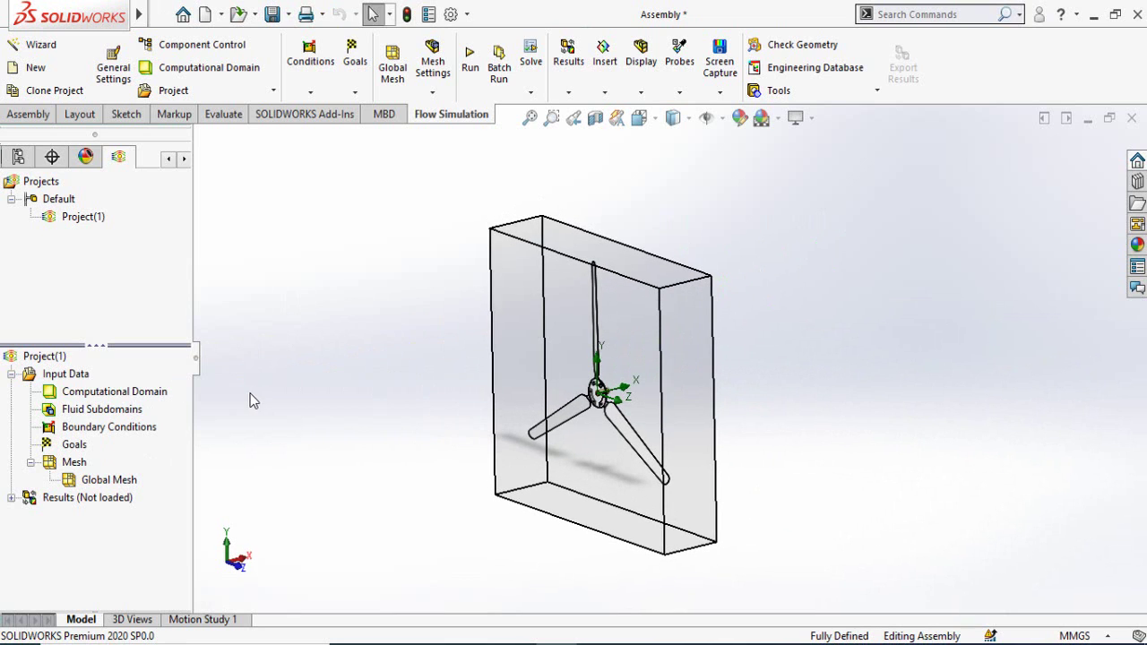
# - Start a new set of global goals and enable Torque (X) as the goal parameter
pyautogui.rightClick(72, 444)
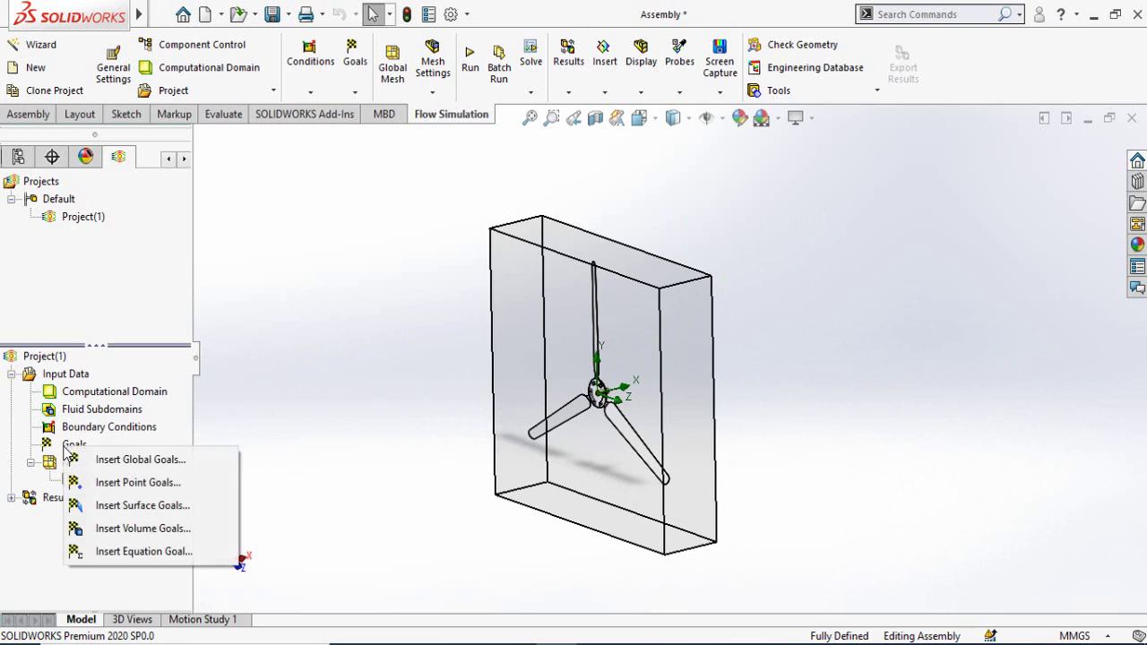
pyautogui.click(134, 460)
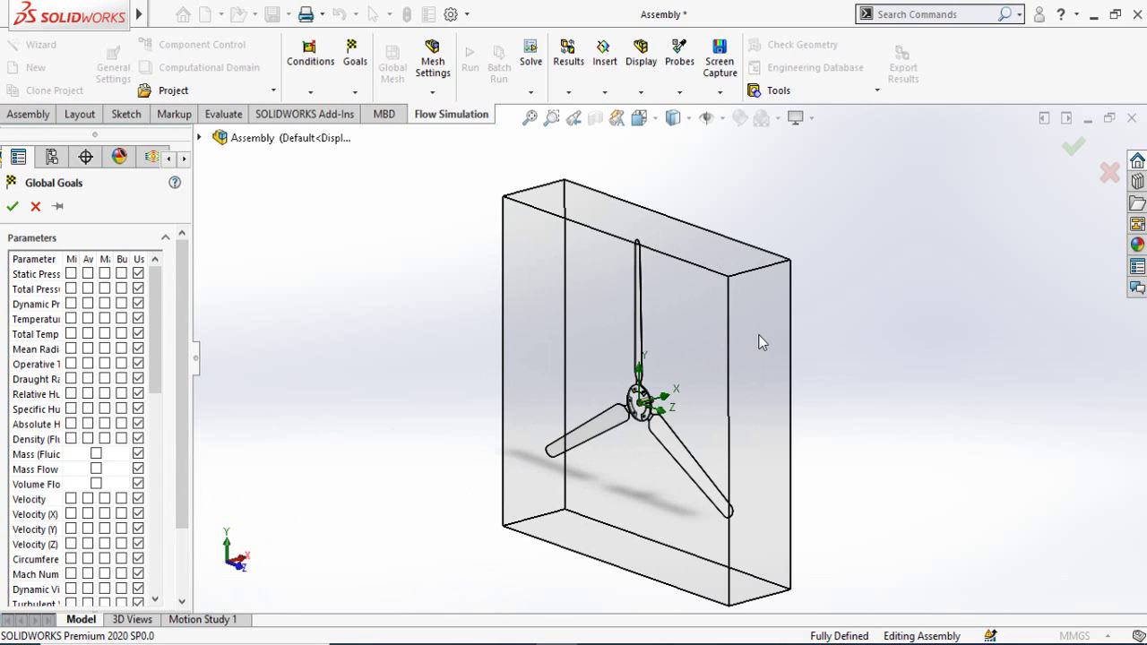
pyautogui.scroll(-4, 639, 411)
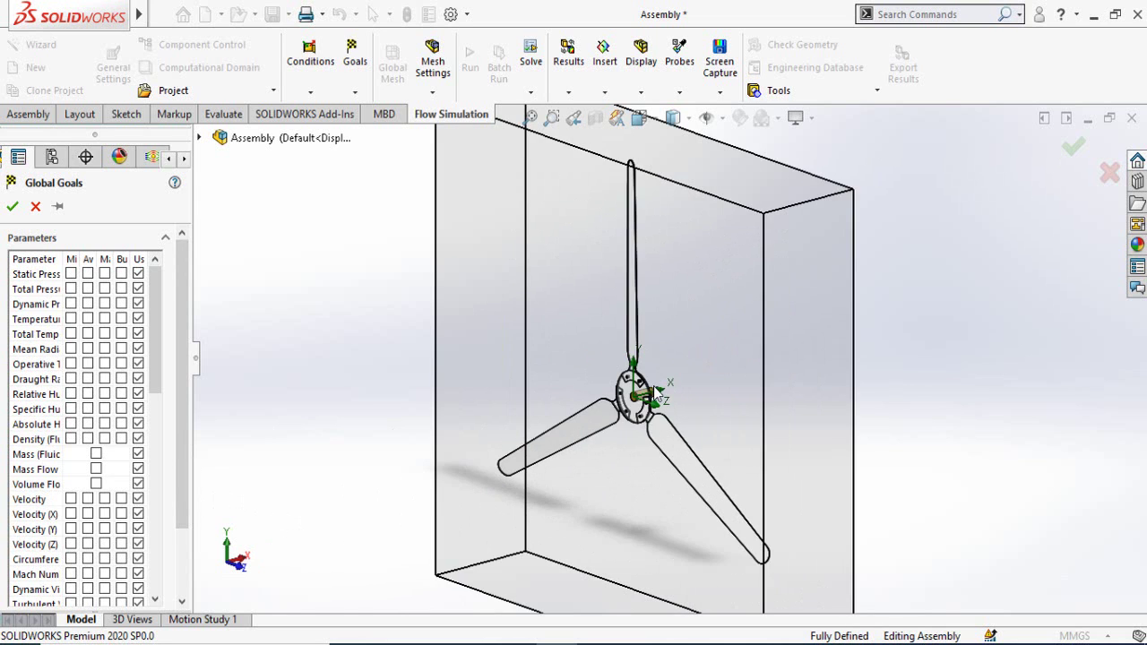
pyautogui.moveTo(589, 394); pyautogui.dragTo(668, 396, button='middle')
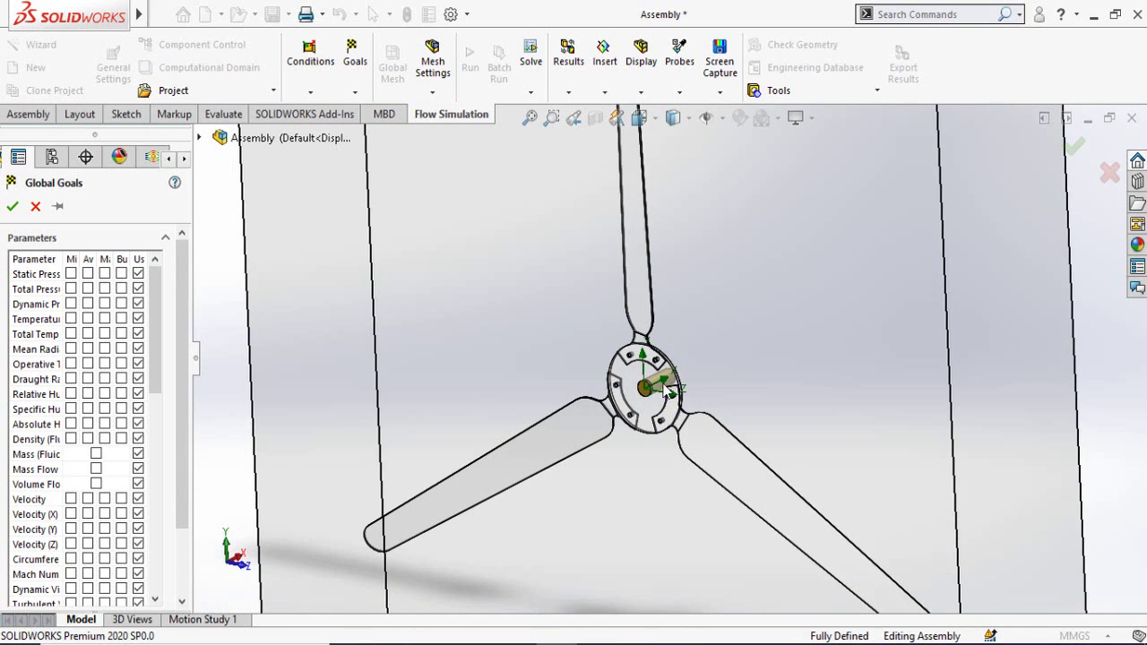
pyautogui.scroll(2, 568, 459)
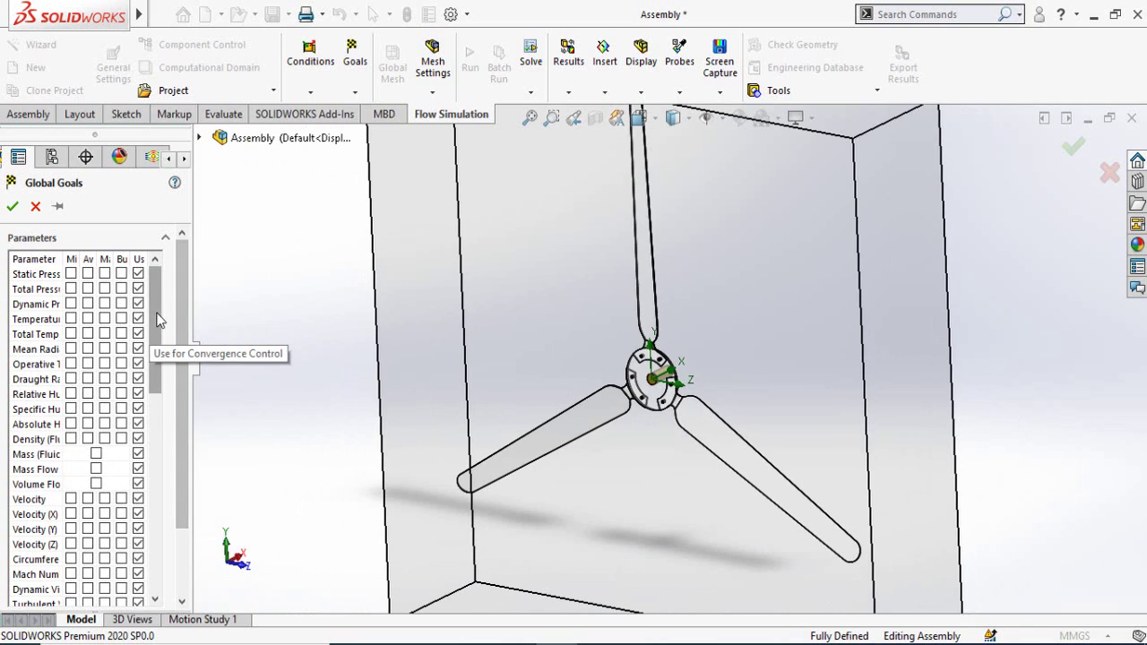
pyautogui.moveTo(157, 320); pyautogui.dragTo(141, 564)
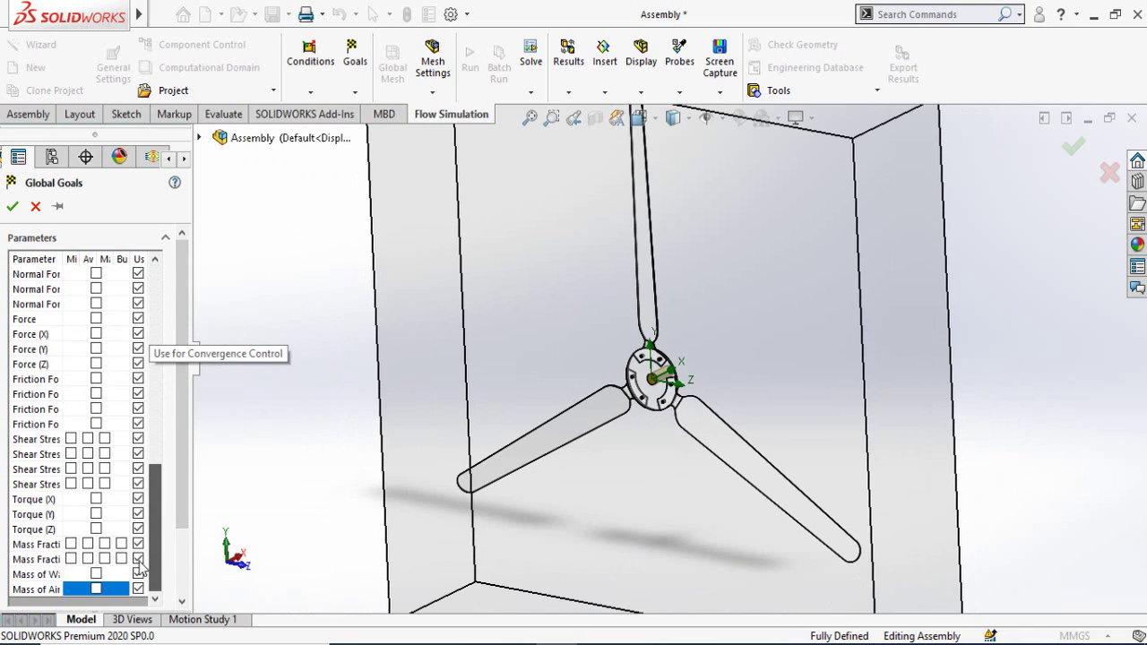
pyautogui.scroll(-2, 160, 452)
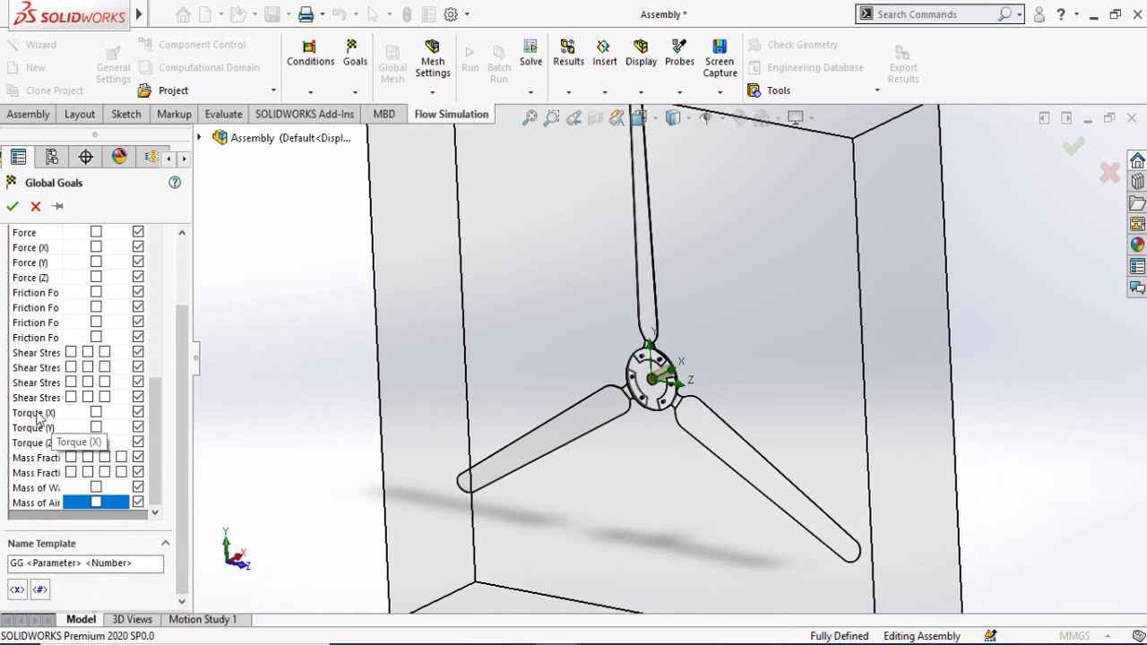
pyautogui.click(96, 412)
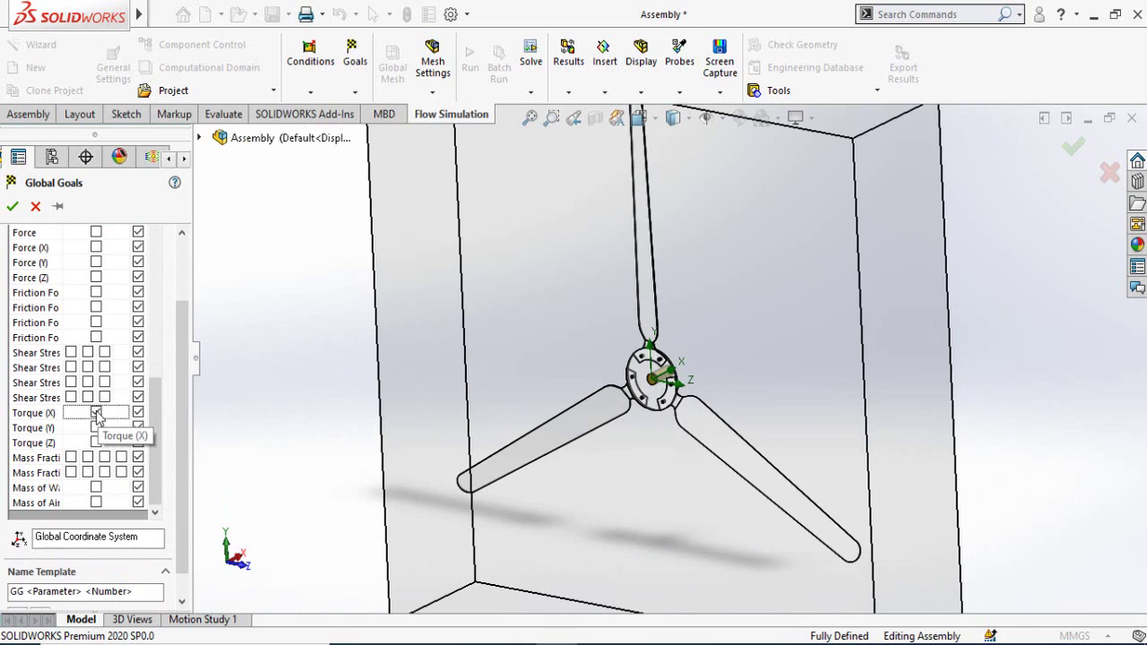
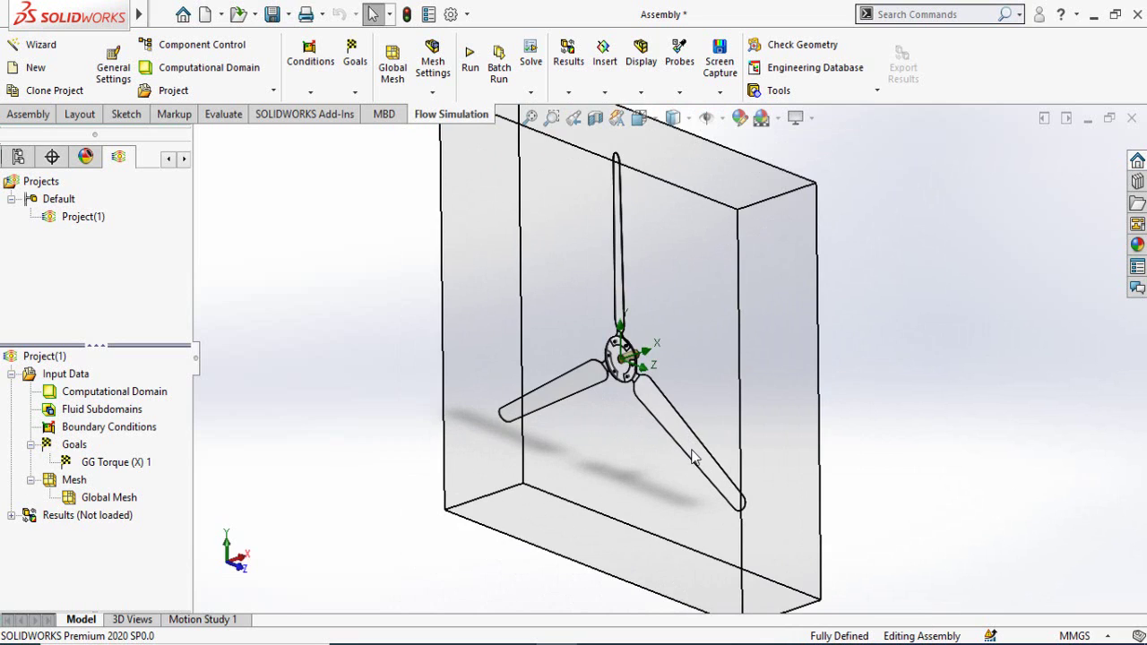
# - Examine the three turbine blades inside the computational domain, highlighting the broad face of each blade in turn
pyautogui.scroll(2, 594, 436)
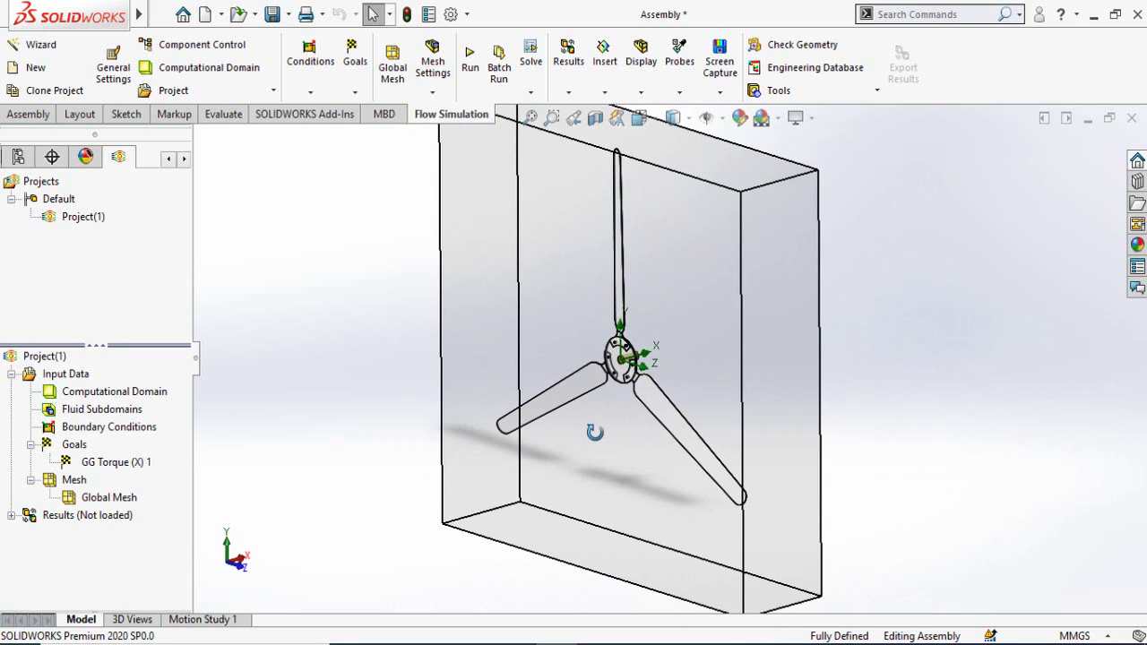
pyautogui.click(686, 436)
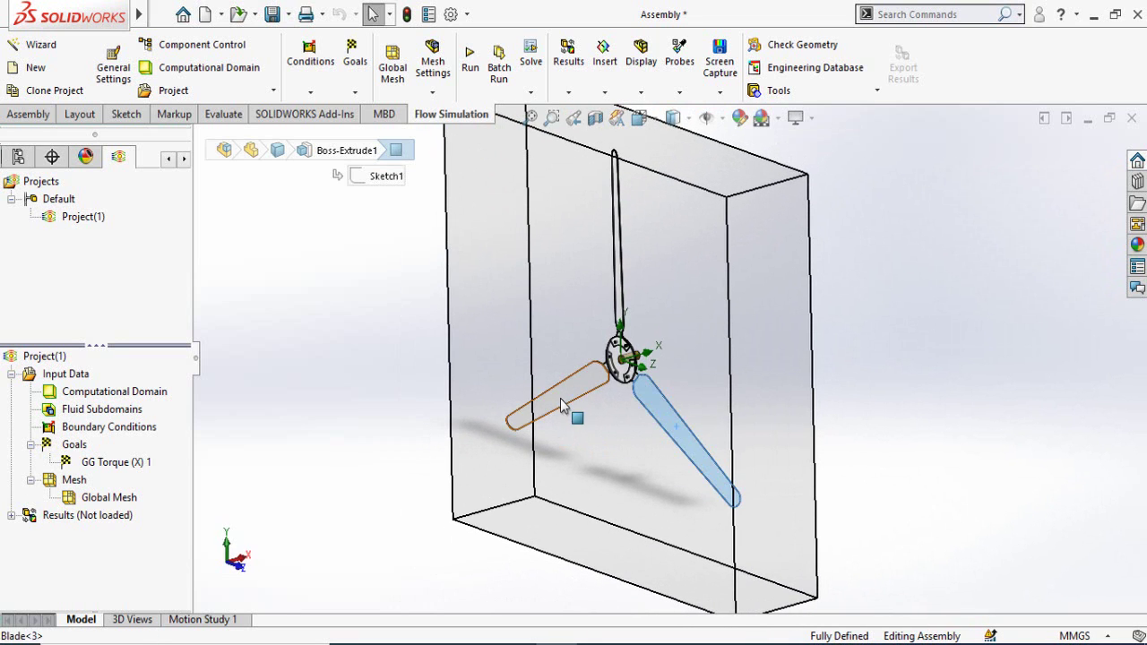
pyautogui.click(560, 397)
pyautogui.click(289, 421)
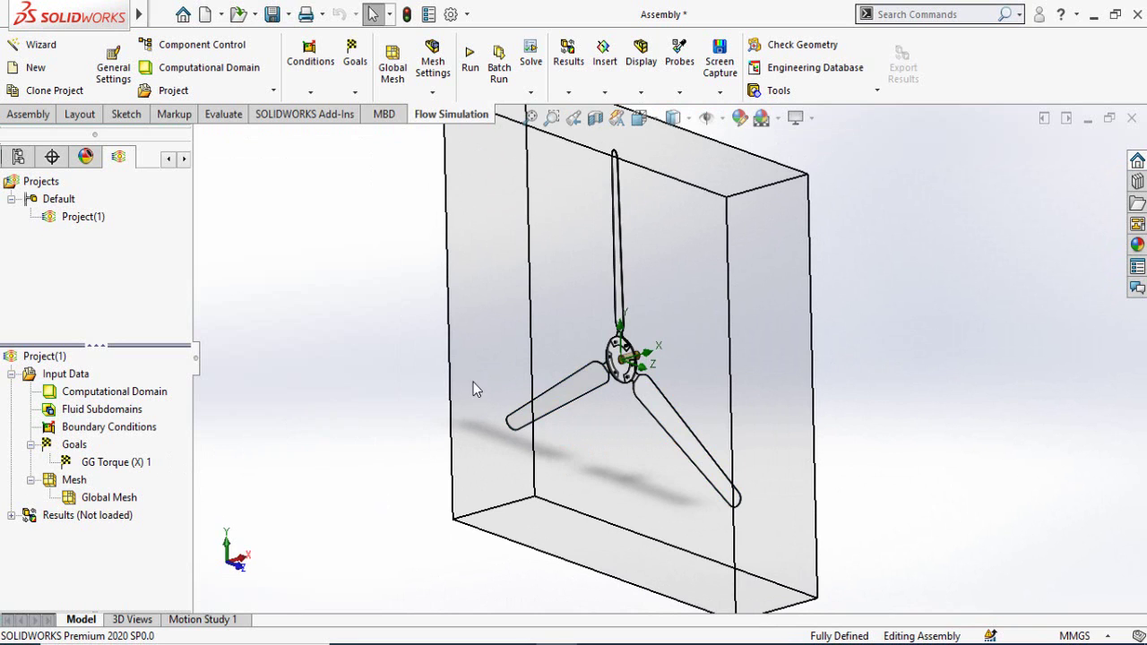
pyautogui.scroll(3, 678, 342)
pyautogui.moveTo(710, 340)
pyautogui.mouseDown(button='middle')
pyautogui.moveTo(693, 291)
pyautogui.moveTo(710, 355)
pyautogui.mouseUp(button='middle')
pyautogui.scroll(-2, 710, 355)
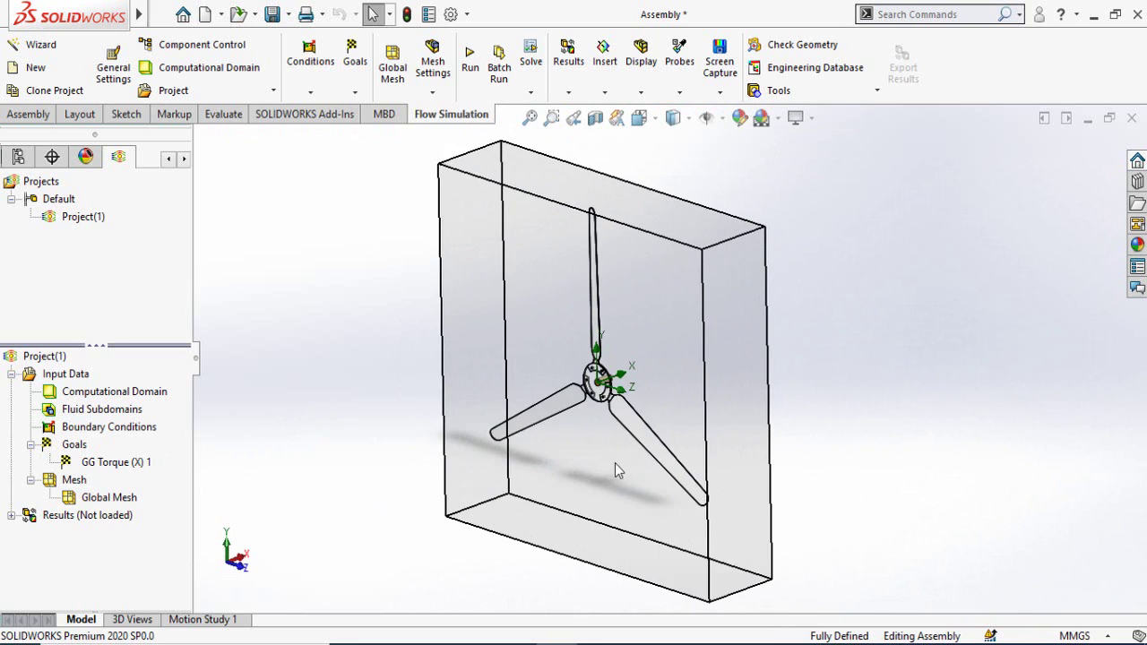
pyautogui.scroll(-2, 669, 379)
pyautogui.click(625, 454)
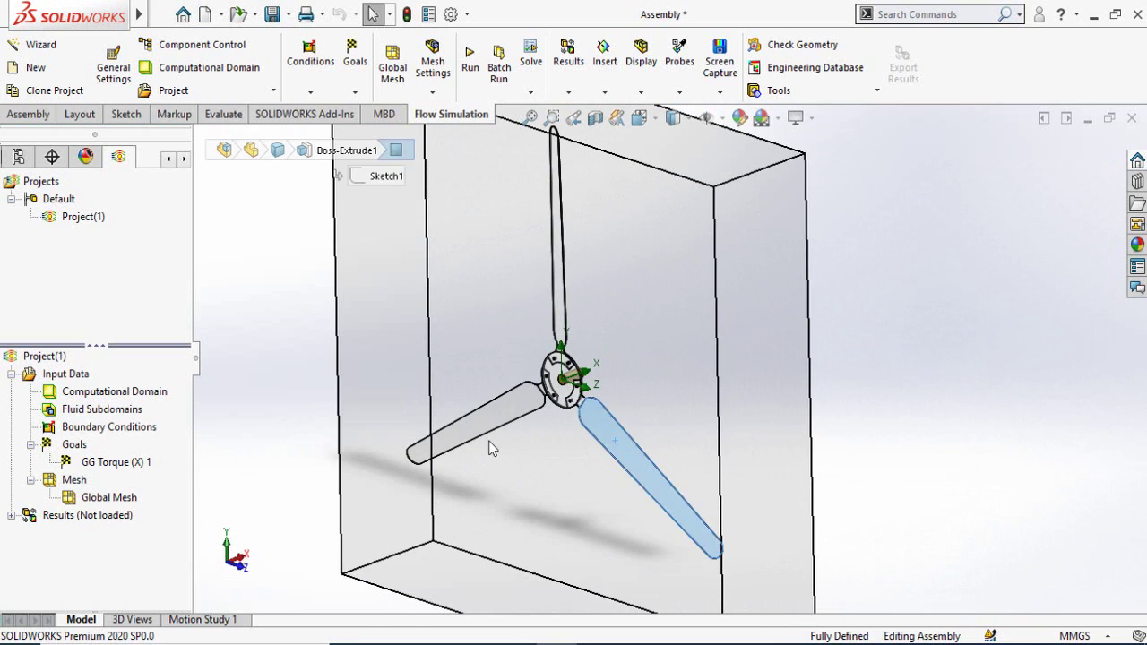
pyautogui.click(479, 424)
pyautogui.press('f')
pyautogui.scroll(-3, 555, 397)
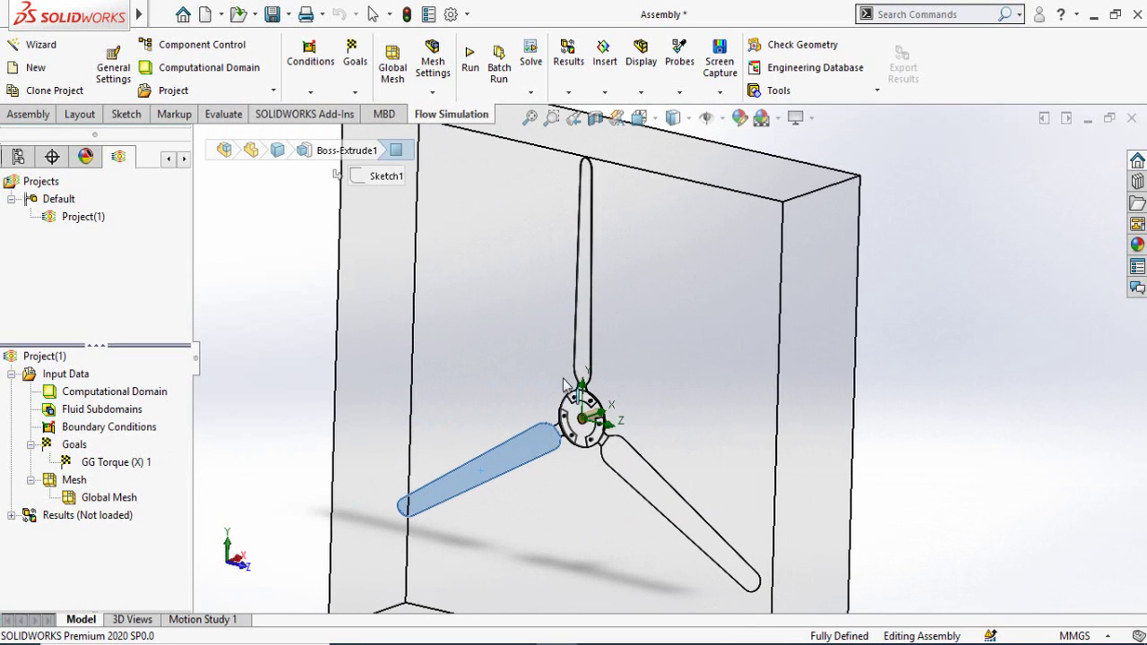
pyautogui.click(583, 336)
pyautogui.scroll(3, 465, 433)
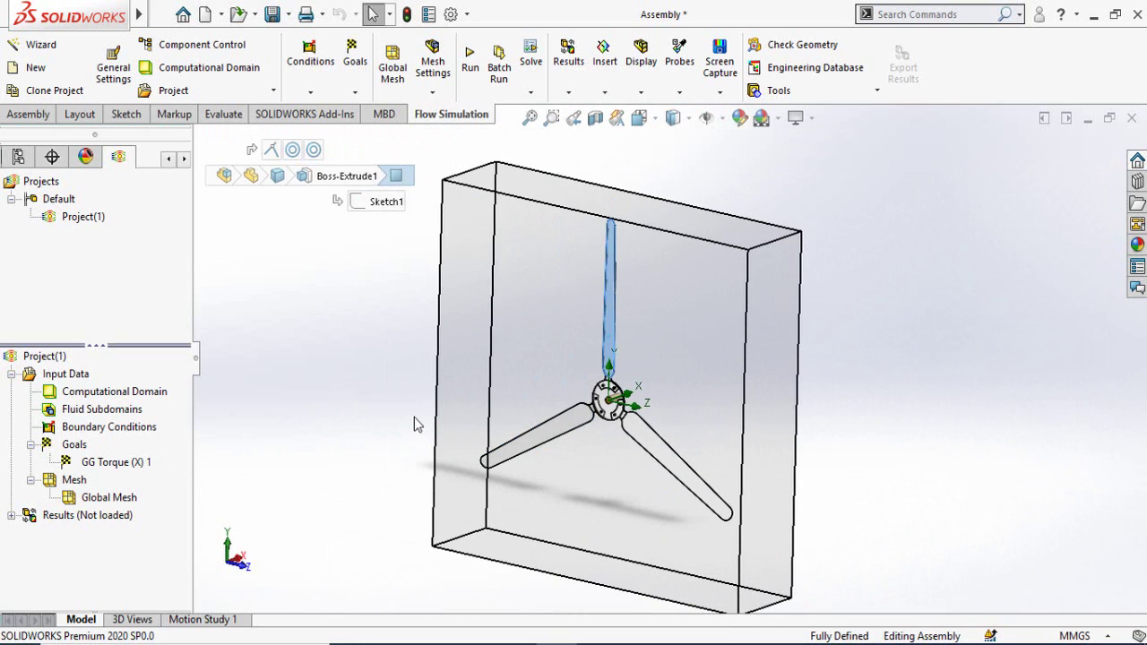
pyautogui.click(380, 431)
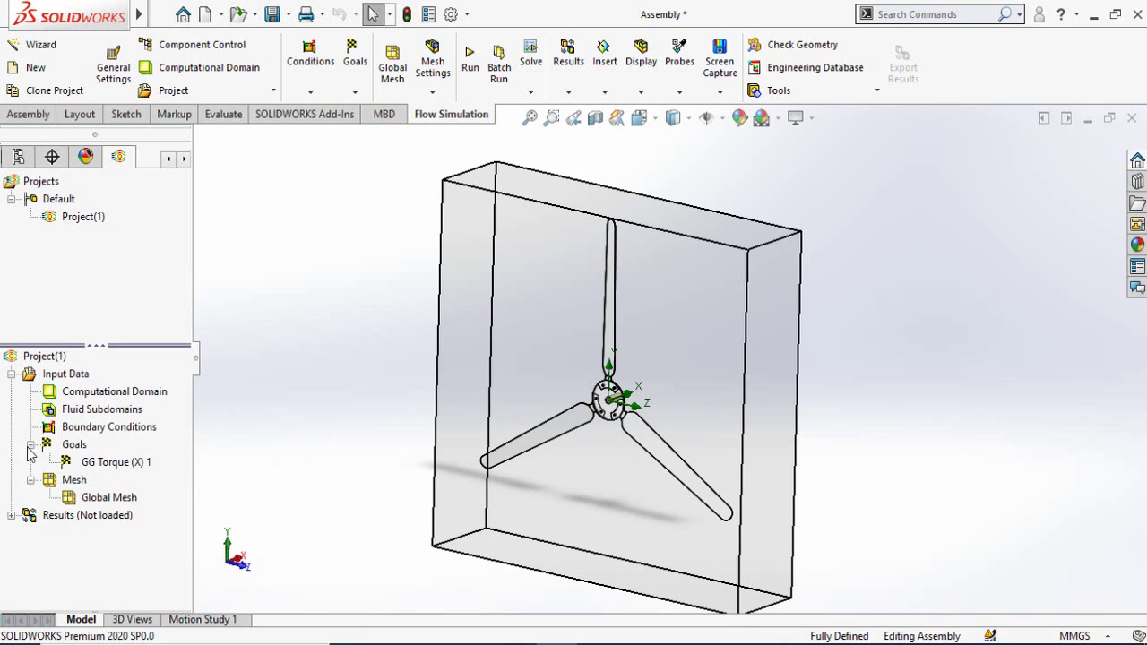
# - Start a new surface goal and select the broad face of each of the three blades as its surfaces
pyautogui.rightClick(78, 451)
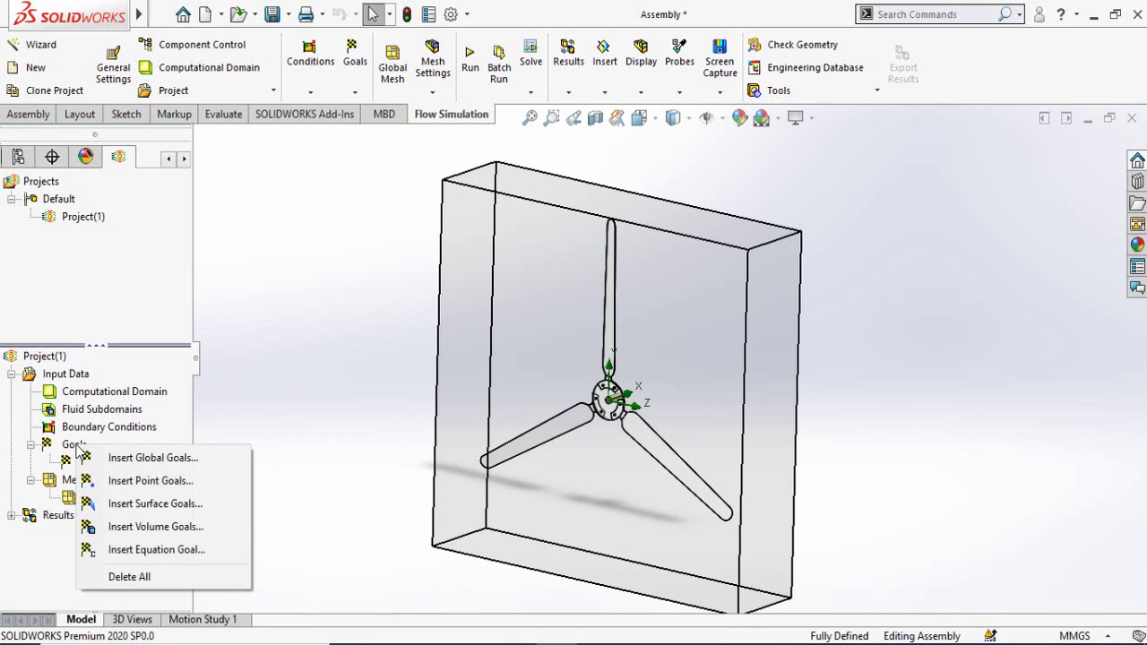
pyautogui.click(157, 504)
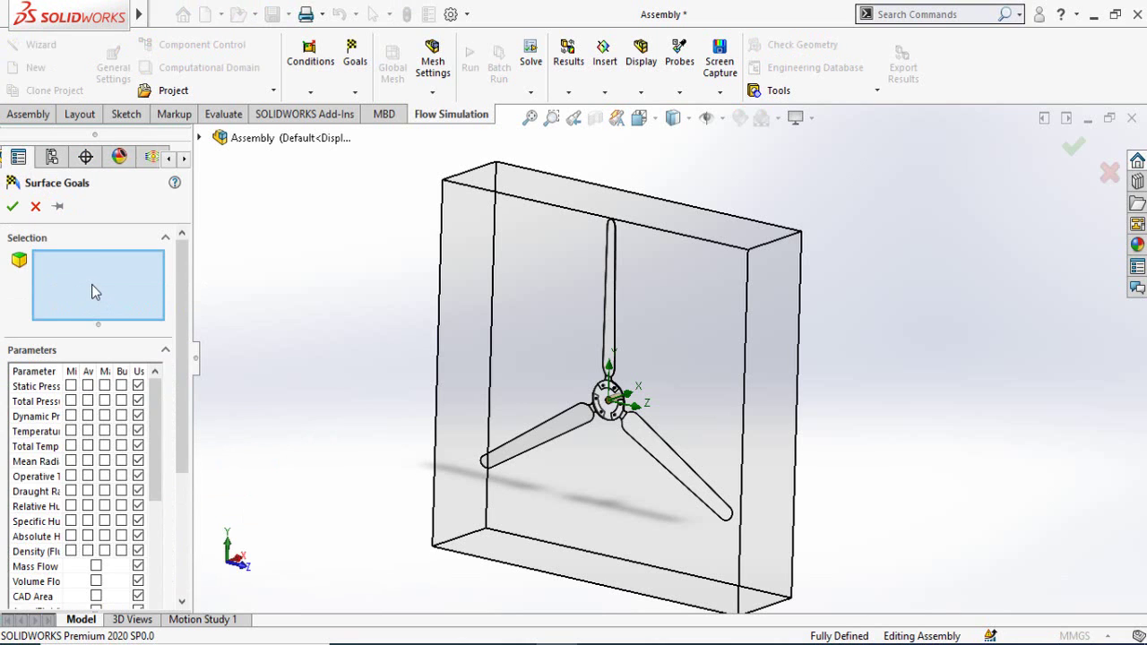
pyautogui.click(560, 441)
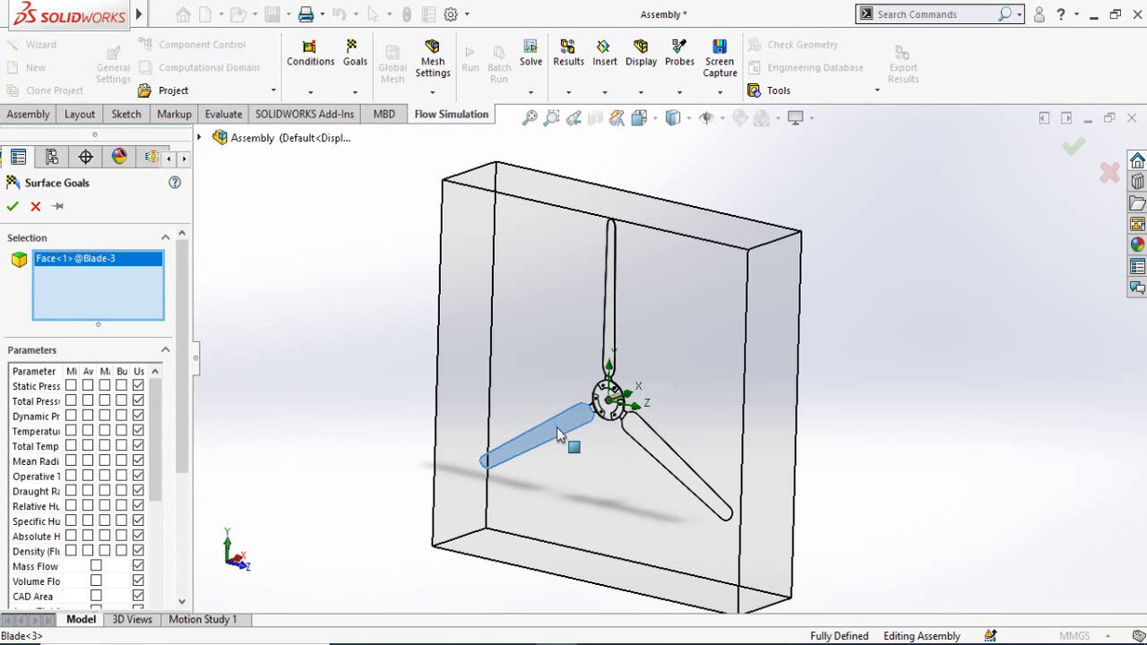
pyautogui.click(670, 459)
pyautogui.scroll(-2, 590, 327)
pyautogui.moveTo(591, 327); pyautogui.dragTo(632, 364, button='middle')
pyautogui.click(629, 363)
pyautogui.scroll(3, 667, 510)
pyautogui.moveTo(686, 415); pyautogui.dragTo(652, 370, button='middle')
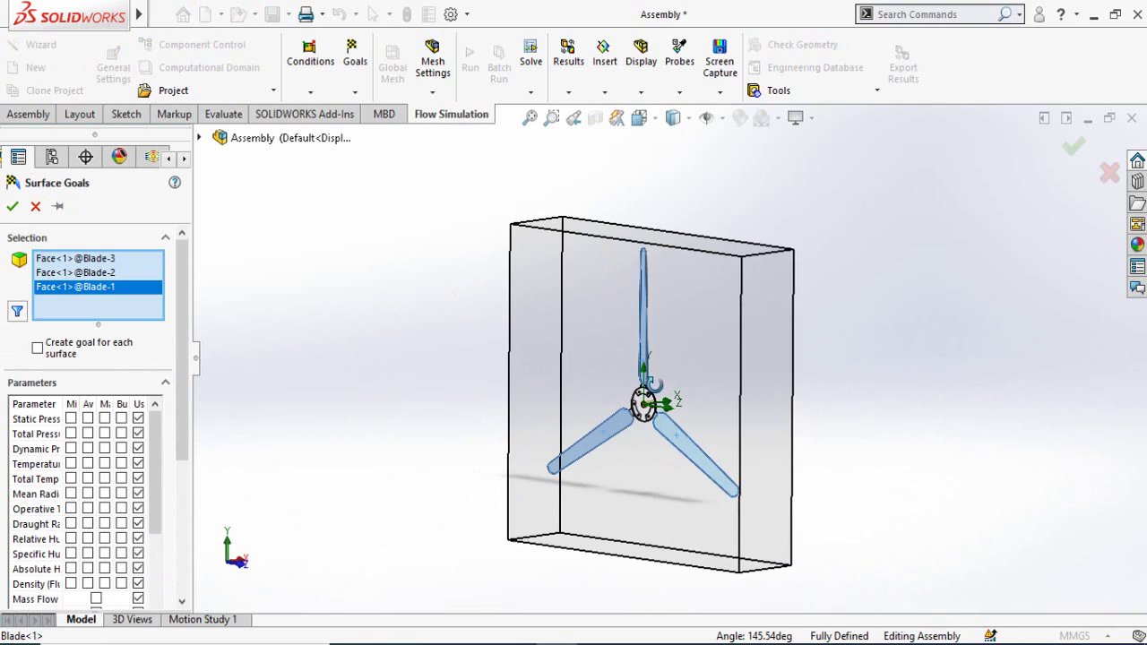
pyautogui.scroll(-1, 693, 399)
# - Enable Force (X) as the parameter for the selected blade faces and create the surface goal
pyautogui.moveTo(186, 405); pyautogui.dragTo(183, 478)
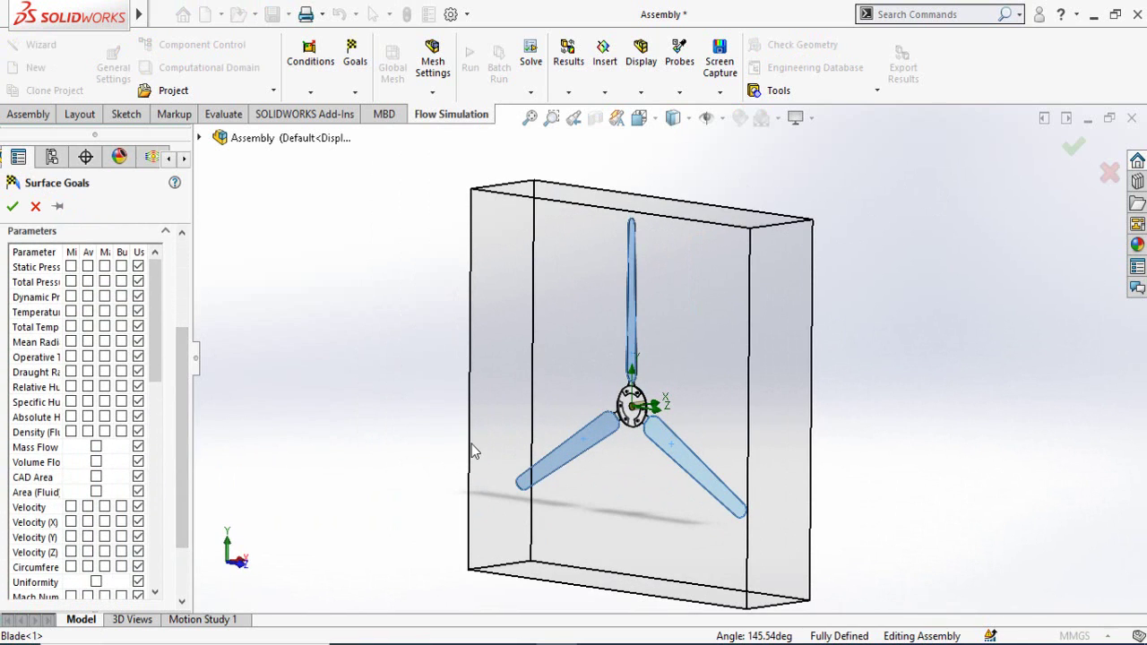
pyautogui.scroll(1, 713, 461)
pyautogui.moveTo(724, 406); pyautogui.dragTo(584, 499, button='middle')
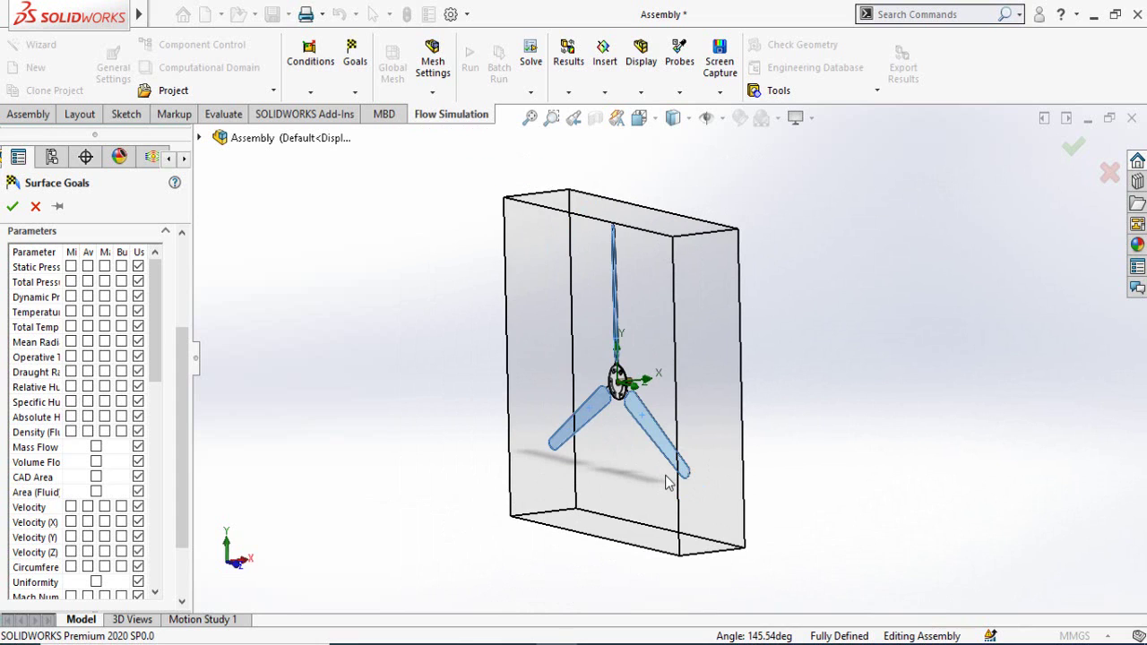
pyautogui.scroll(-4, 697, 416)
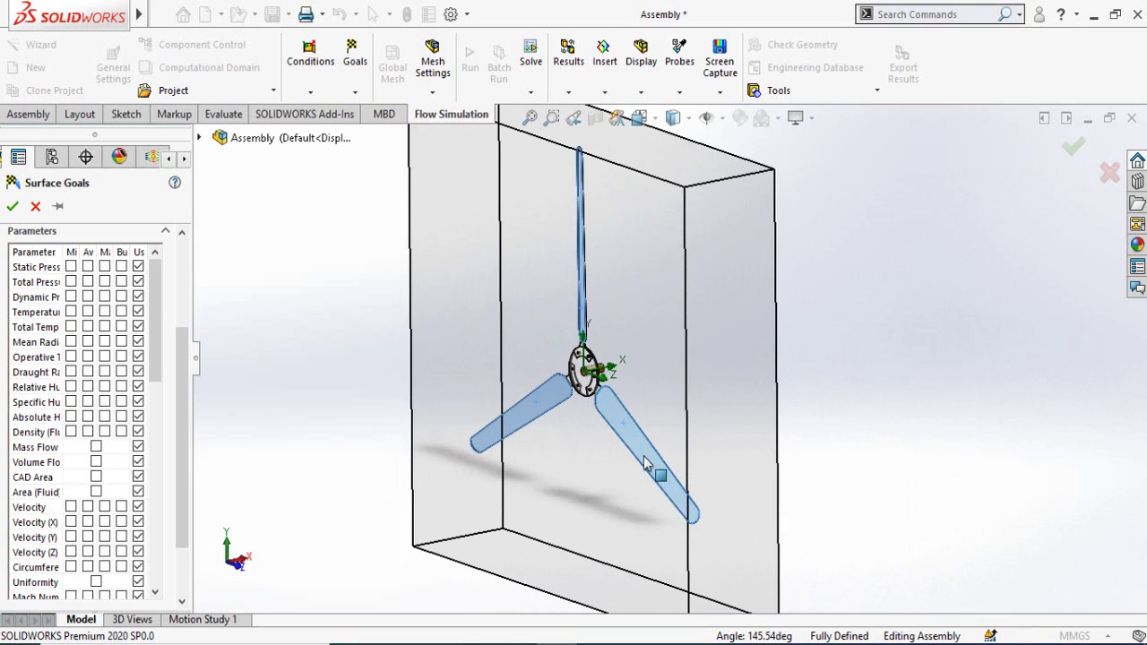
pyautogui.scroll(3, 506, 480)
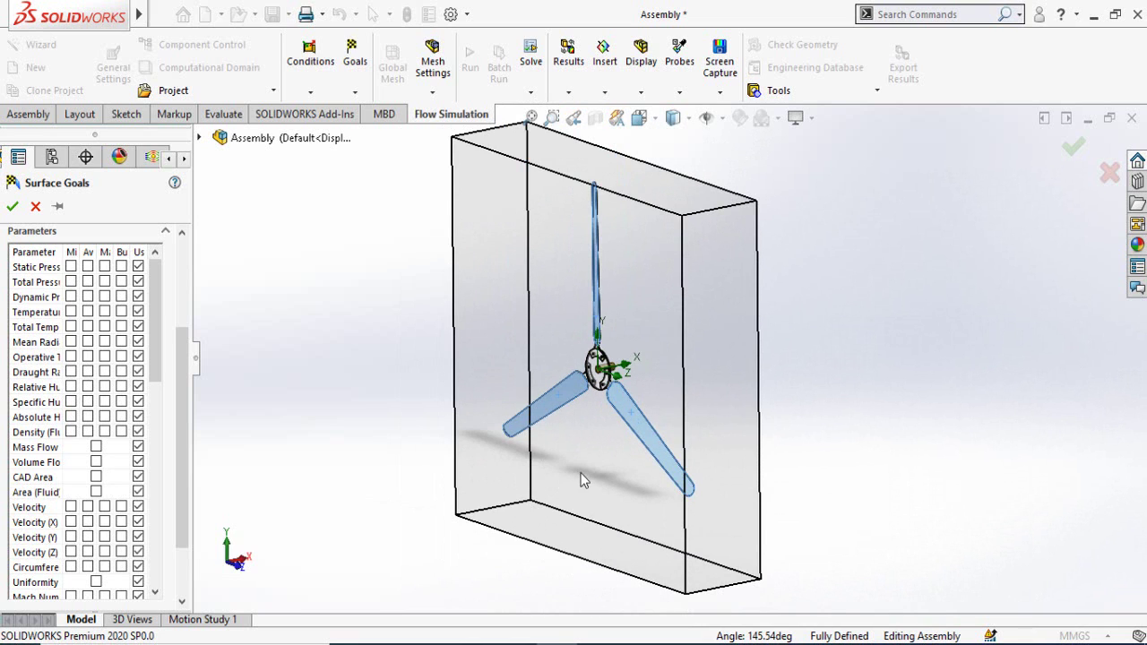
pyautogui.moveTo(585, 480)
pyautogui.mouseDown(button='middle')
pyautogui.moveTo(570, 464)
pyautogui.moveTo(583, 479)
pyautogui.moveTo(587, 470)
pyautogui.mouseUp(button='middle')
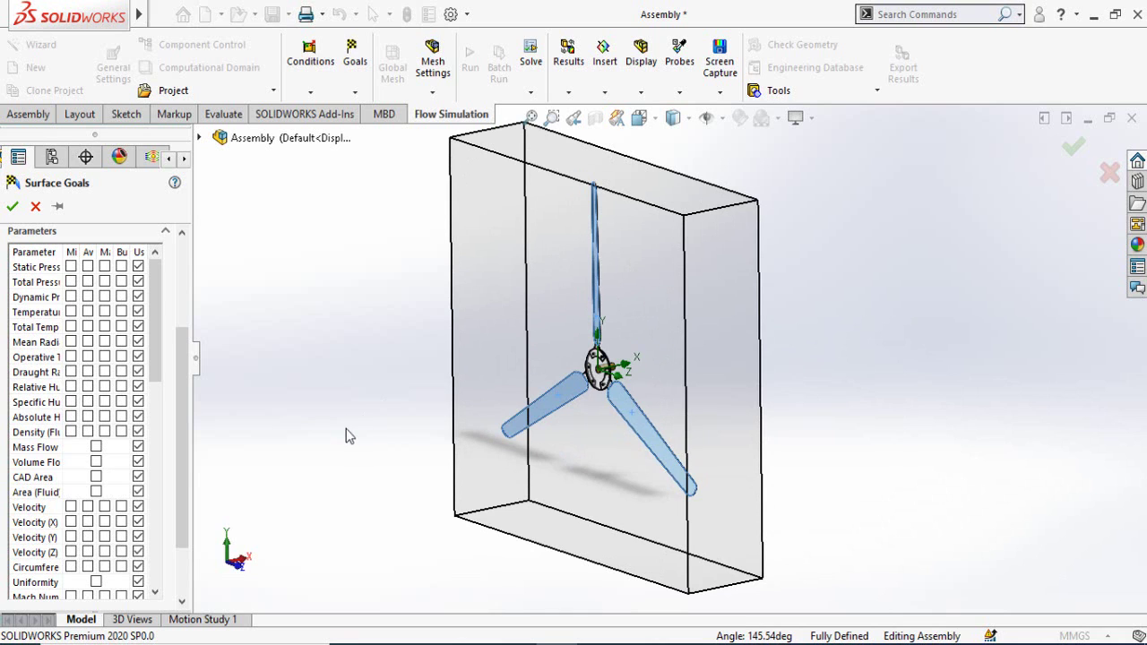
pyautogui.moveTo(186, 362); pyautogui.dragTo(182, 424)
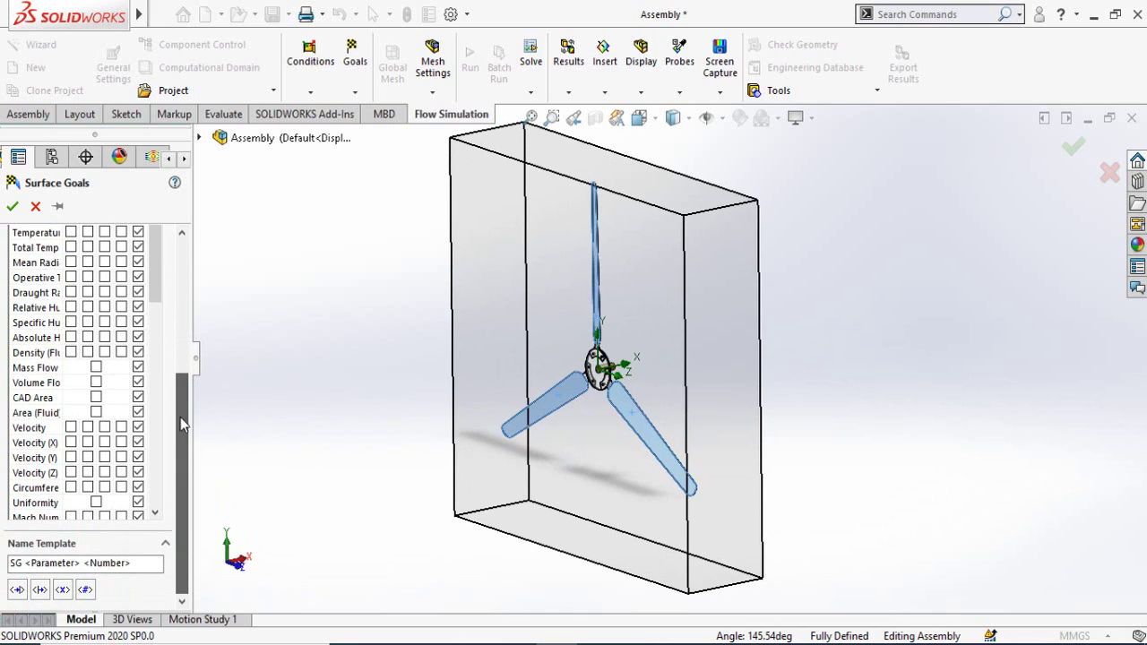
pyautogui.moveTo(158, 298); pyautogui.dragTo(157, 457)
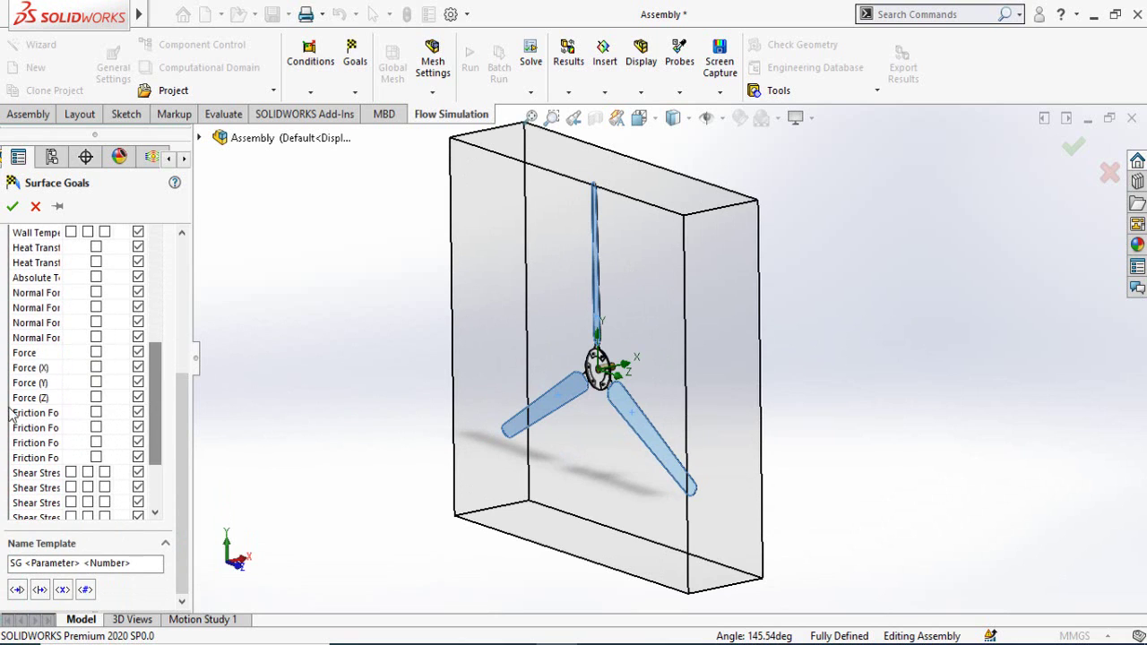
pyautogui.click(96, 367)
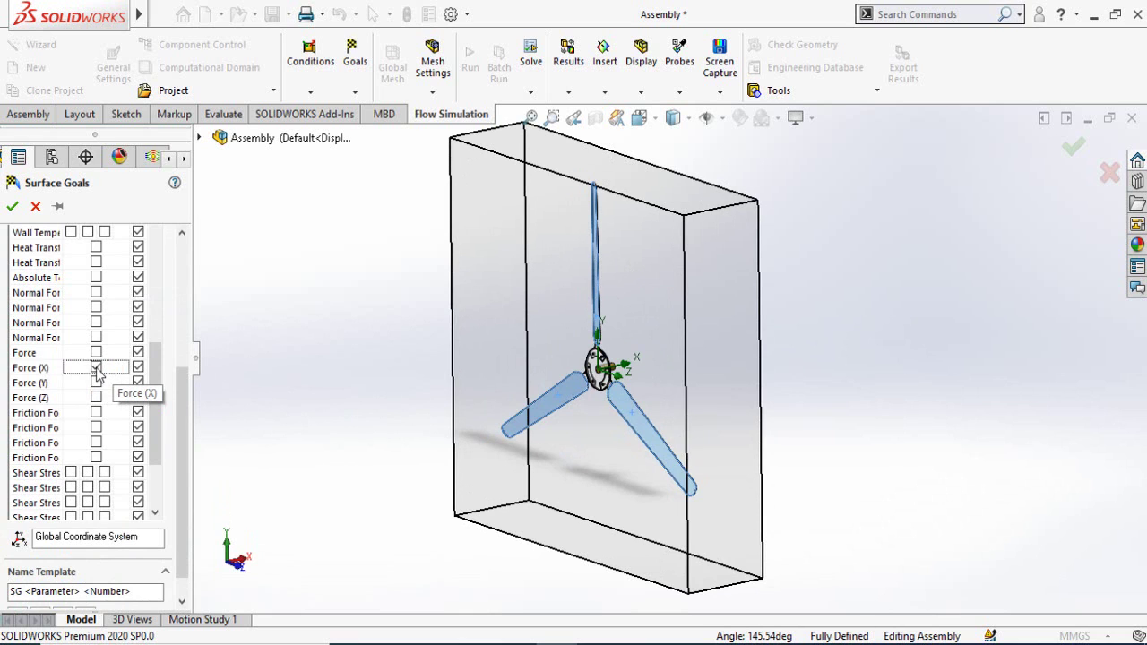
pyautogui.scroll(3, 159, 375)
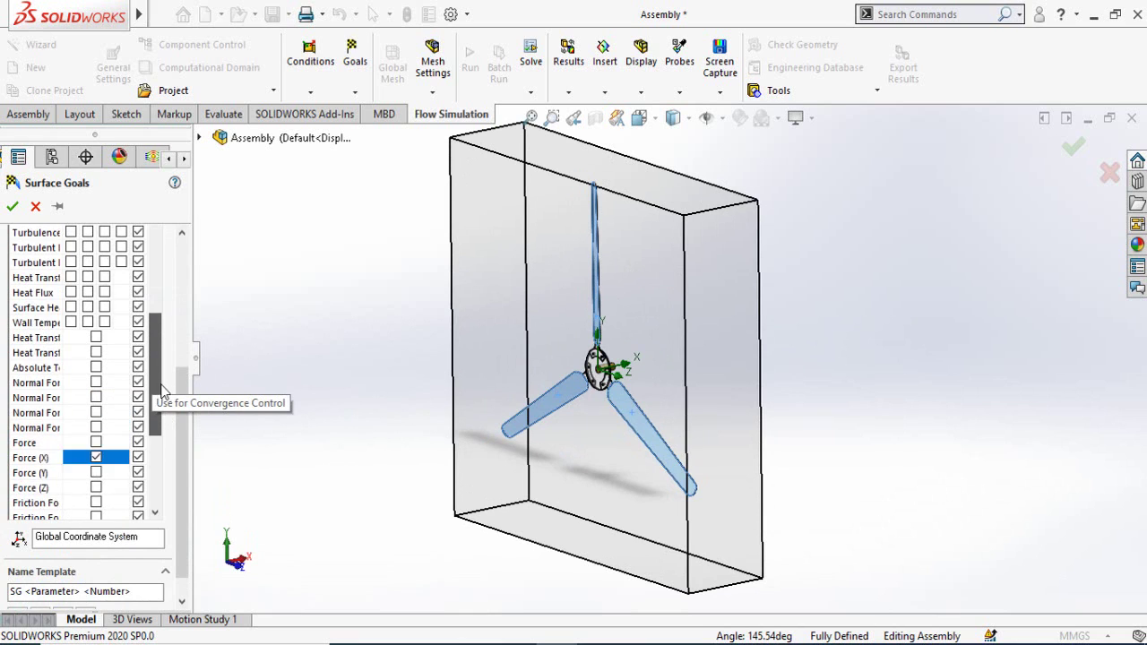
pyautogui.scroll(12, 176, 351)
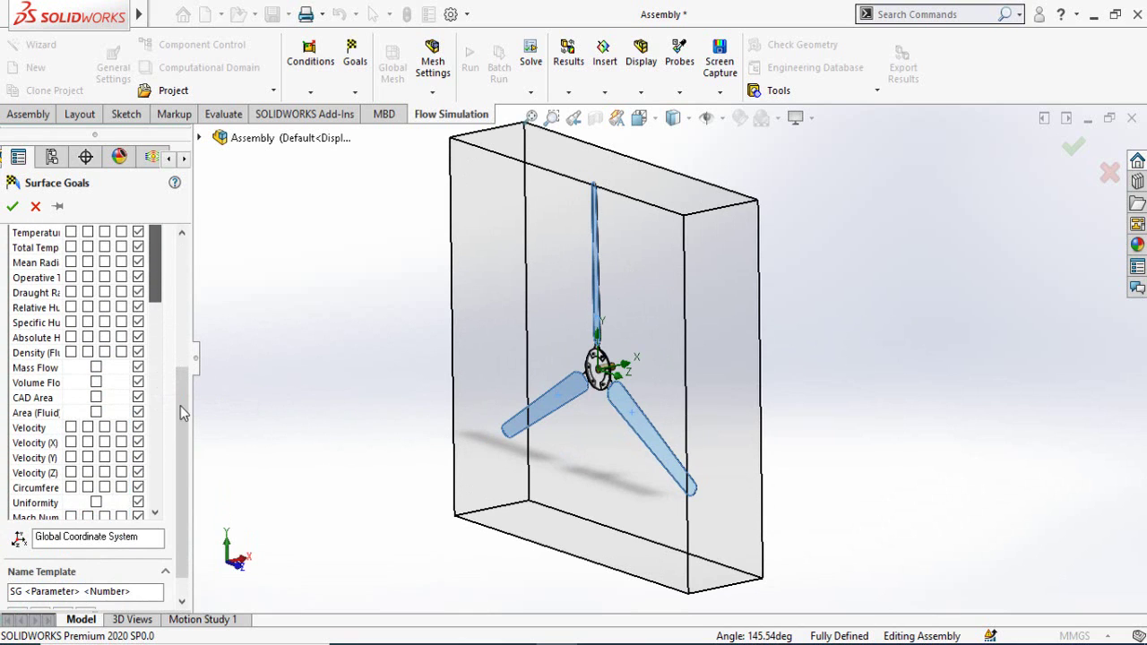
pyautogui.scroll(3, 181, 349)
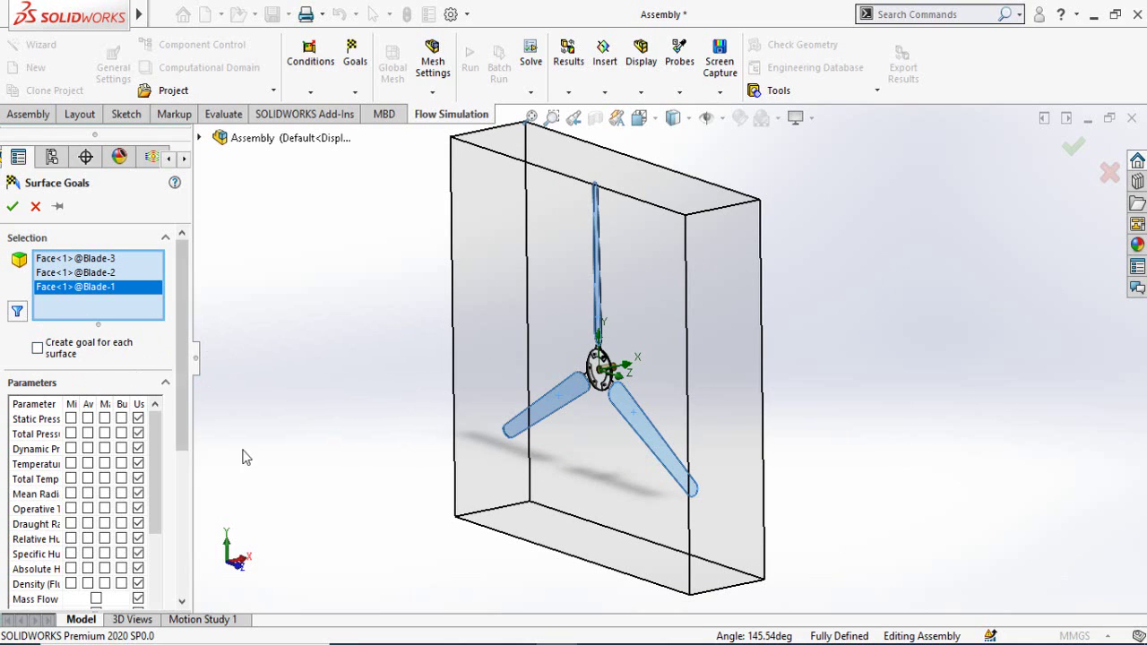
pyautogui.click(13, 206)
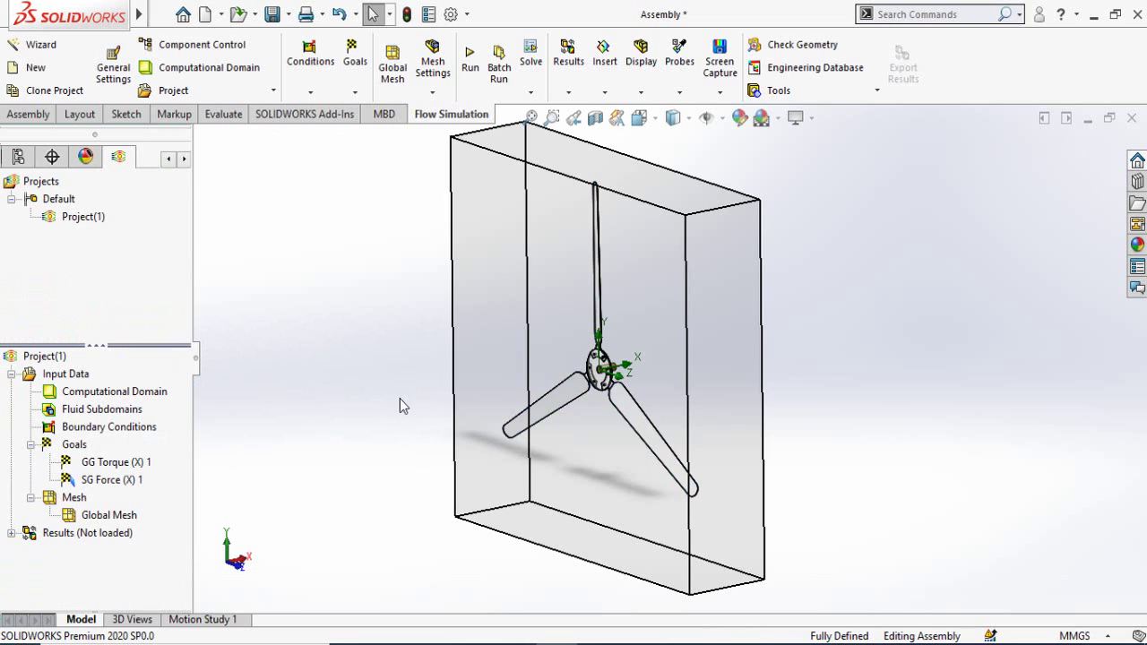
# - Run the project as a new calculation on this computer with all cores and results loading, and close the solver window once it finishes
pyautogui.scroll(2, 399, 399)
pyautogui.moveTo(473, 323); pyautogui.dragTo(537, 308, button='middle')
pyautogui.scroll(-2, 657, 274)
pyautogui.moveTo(538, 443)
pyautogui.mouseDown(button='middle')
pyautogui.moveTo(558, 439)
pyautogui.moveTo(547, 461)
pyautogui.mouseUp(button='middle')
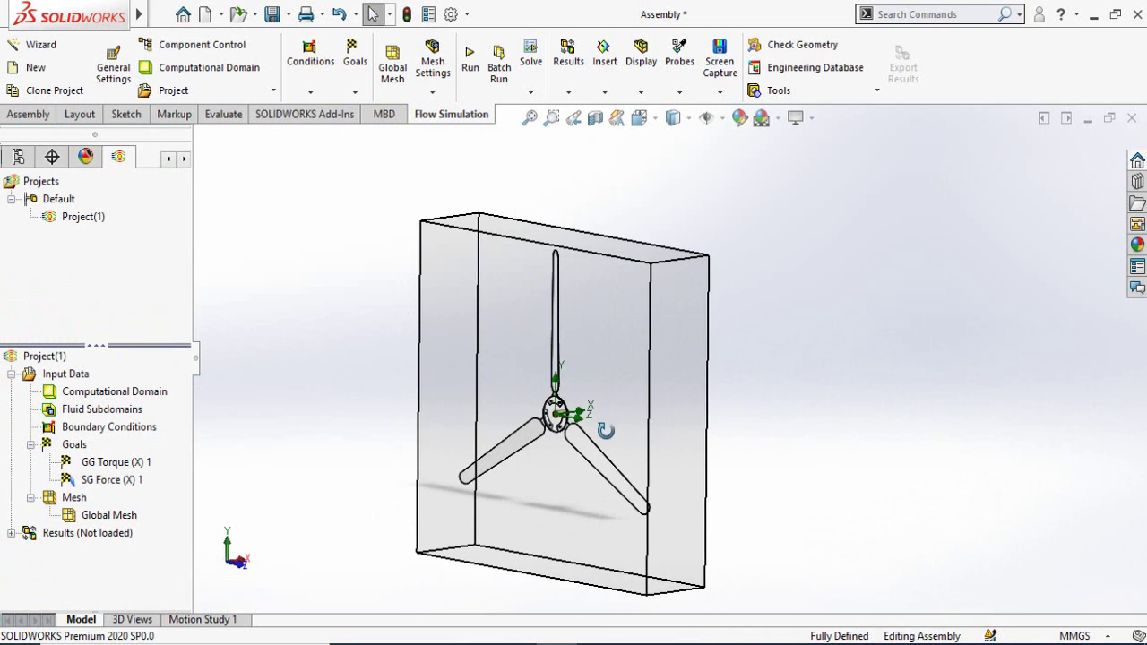
pyautogui.moveTo(606, 431); pyautogui.dragTo(604, 431, button='middle')
pyautogui.scroll(3, 504, 461)
pyautogui.scroll(-2, 668, 418)
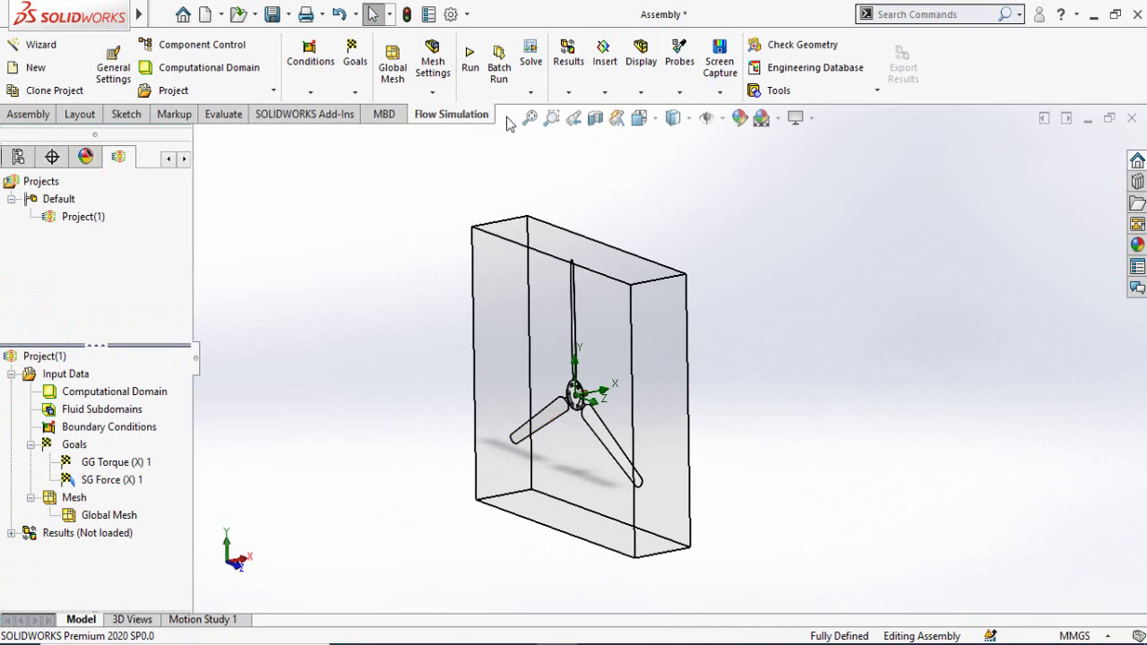
pyautogui.click(472, 81)
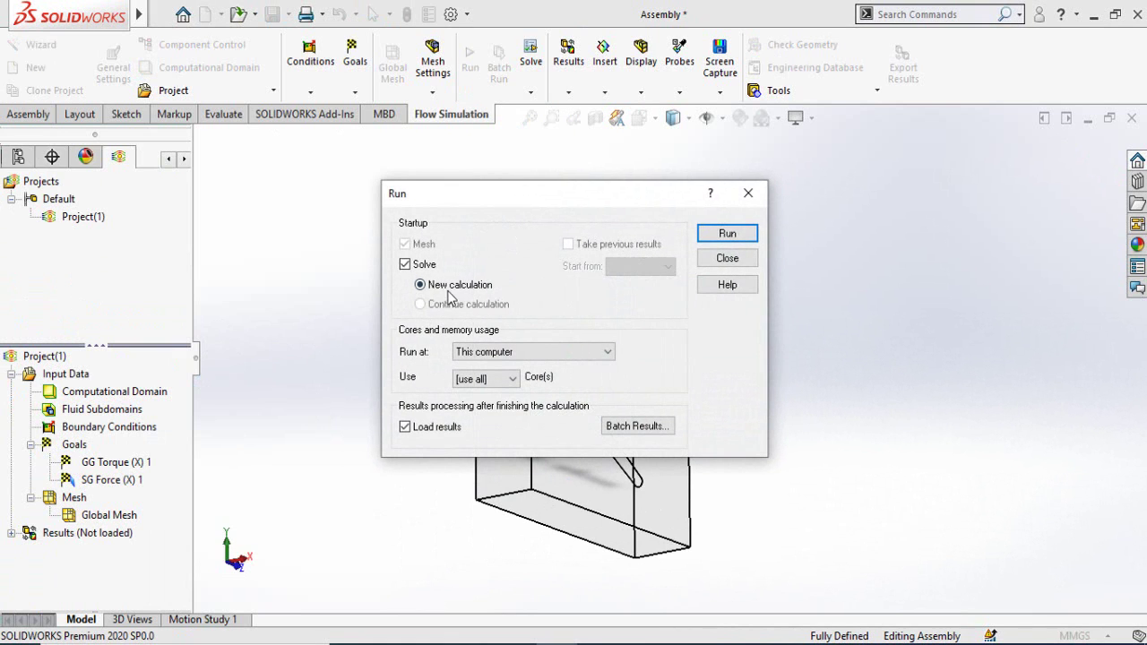
pyautogui.click(727, 235)
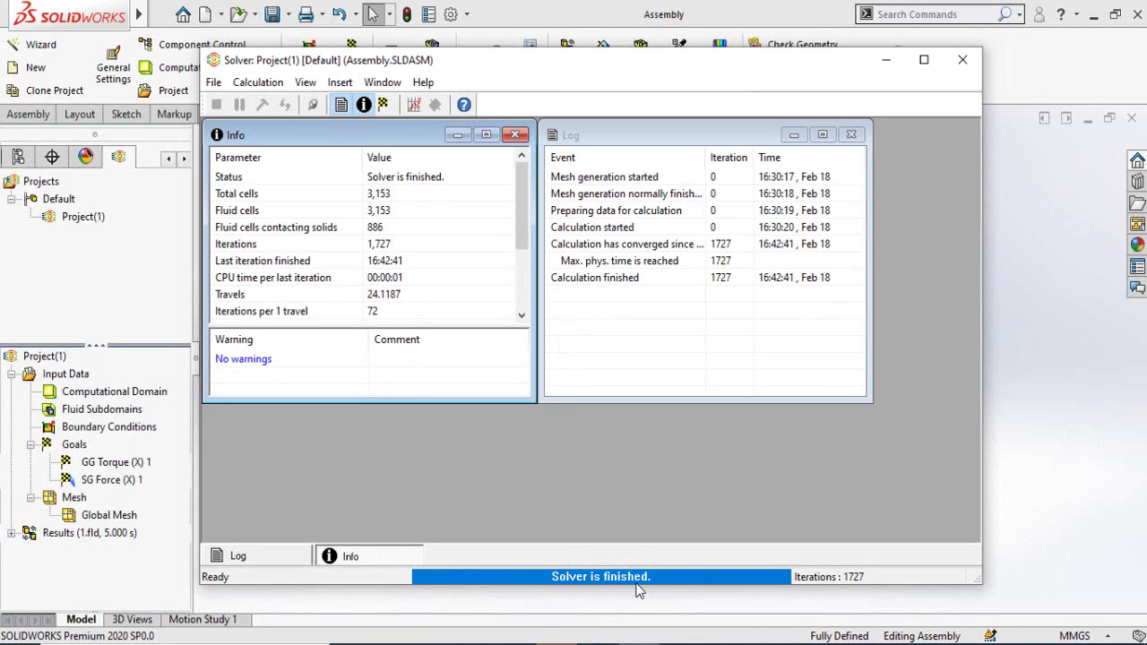
pyautogui.click(962, 61)
# - Insert a goal plot from the results with all goals included and show its summary table
pyautogui.scroll(-4, 652, 380)
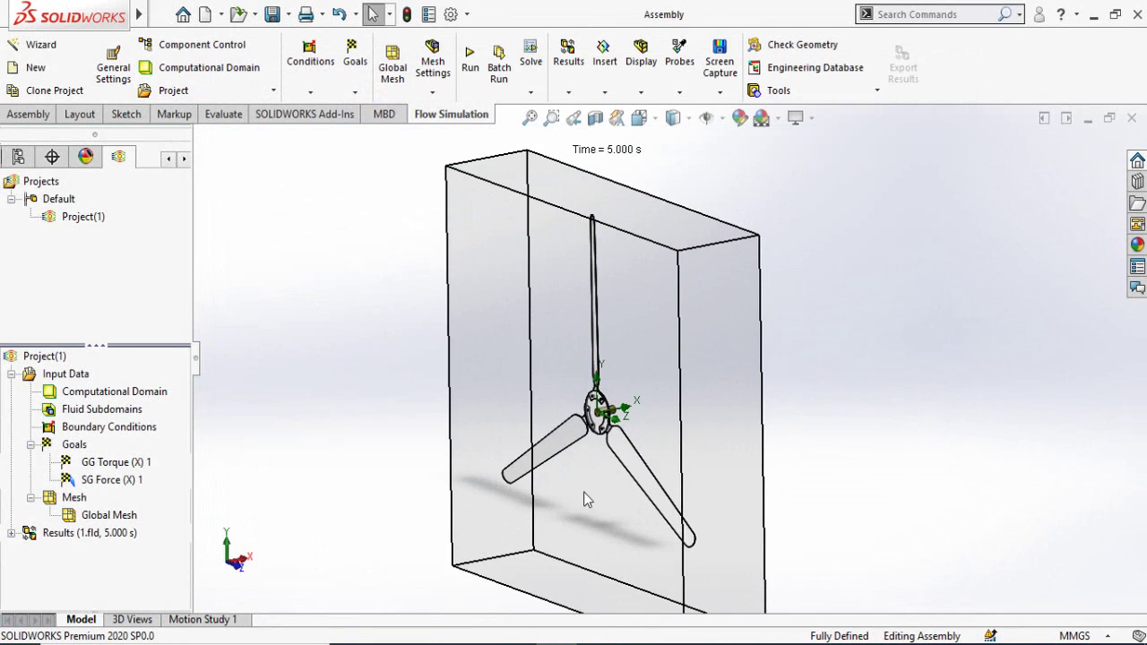
pyautogui.moveTo(583, 492); pyautogui.dragTo(584, 483, button='middle')
pyautogui.scroll(3, 581, 500)
pyautogui.scroll(-2, 630, 486)
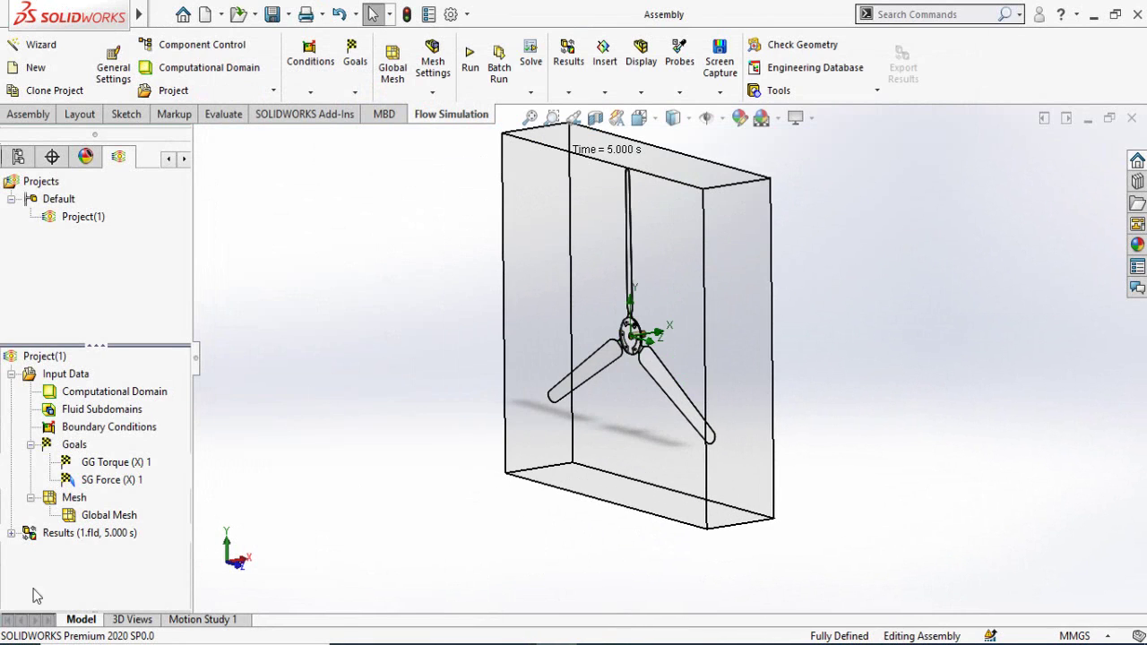
pyautogui.click(11, 534)
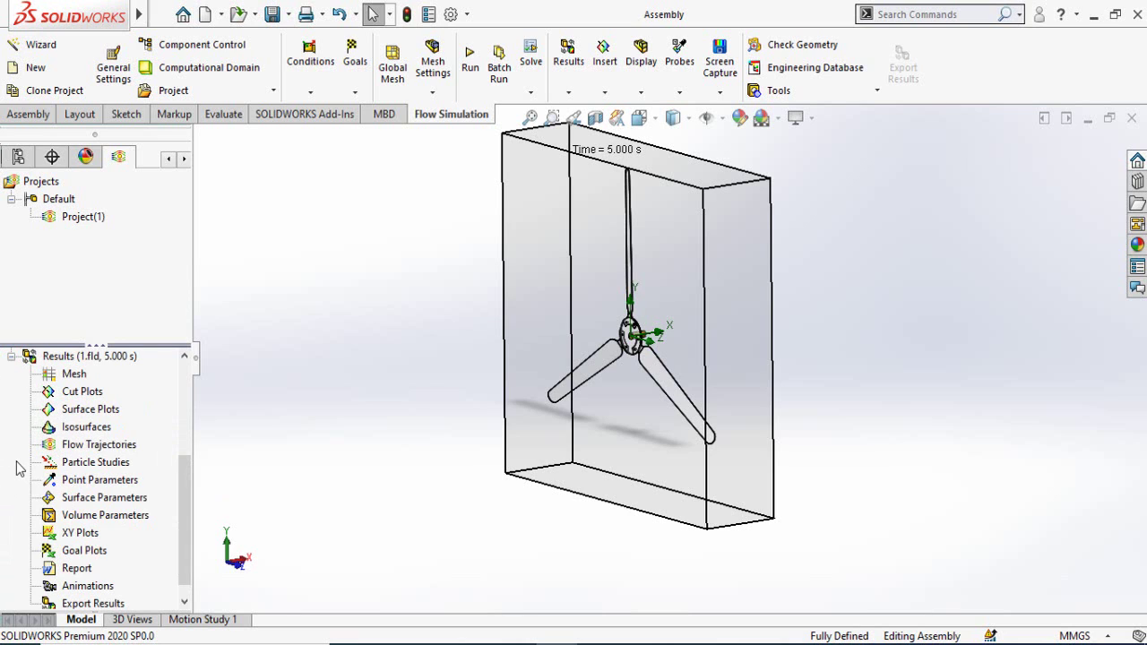
pyautogui.scroll(-1, 81, 539)
pyautogui.rightClick(79, 536)
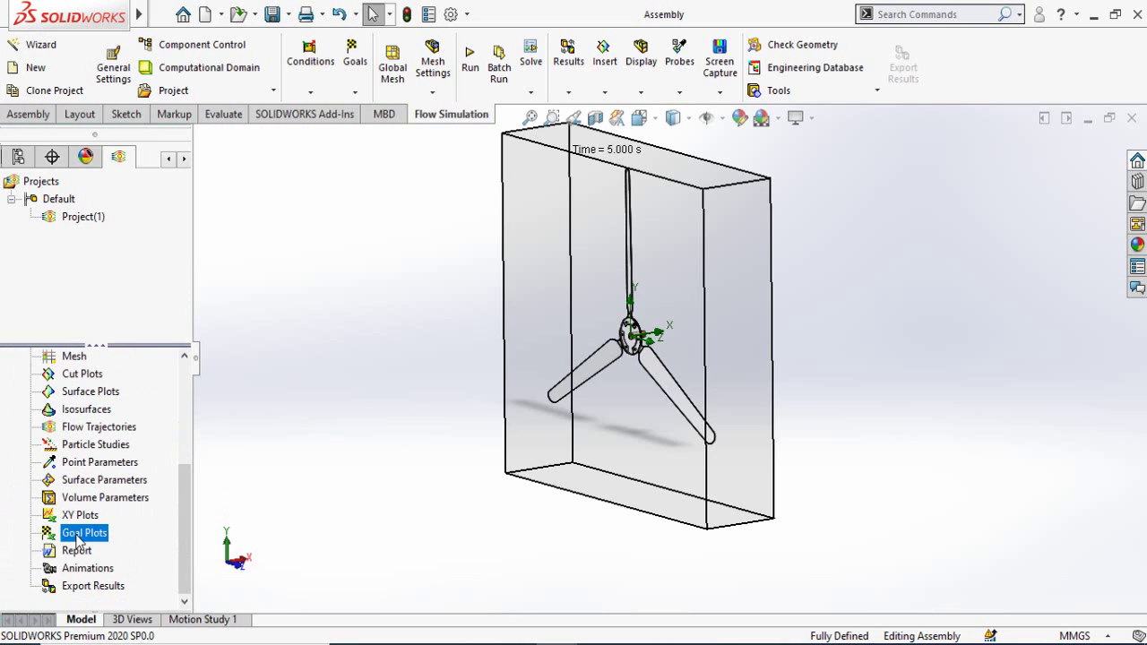
pyautogui.click(120, 547)
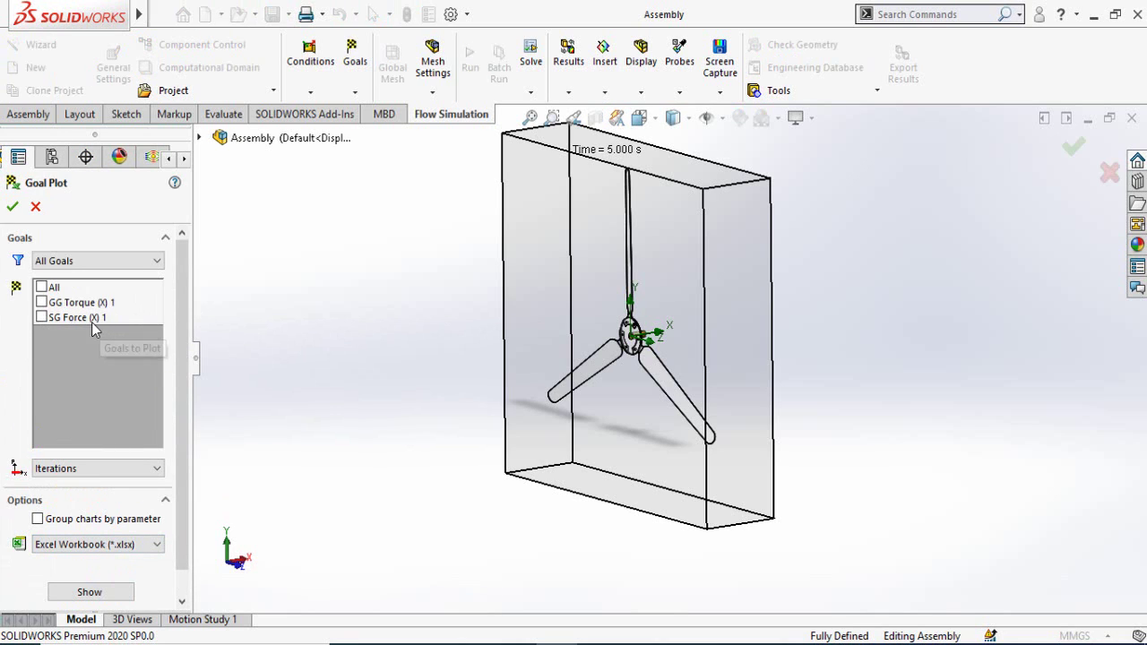
pyautogui.click(41, 287)
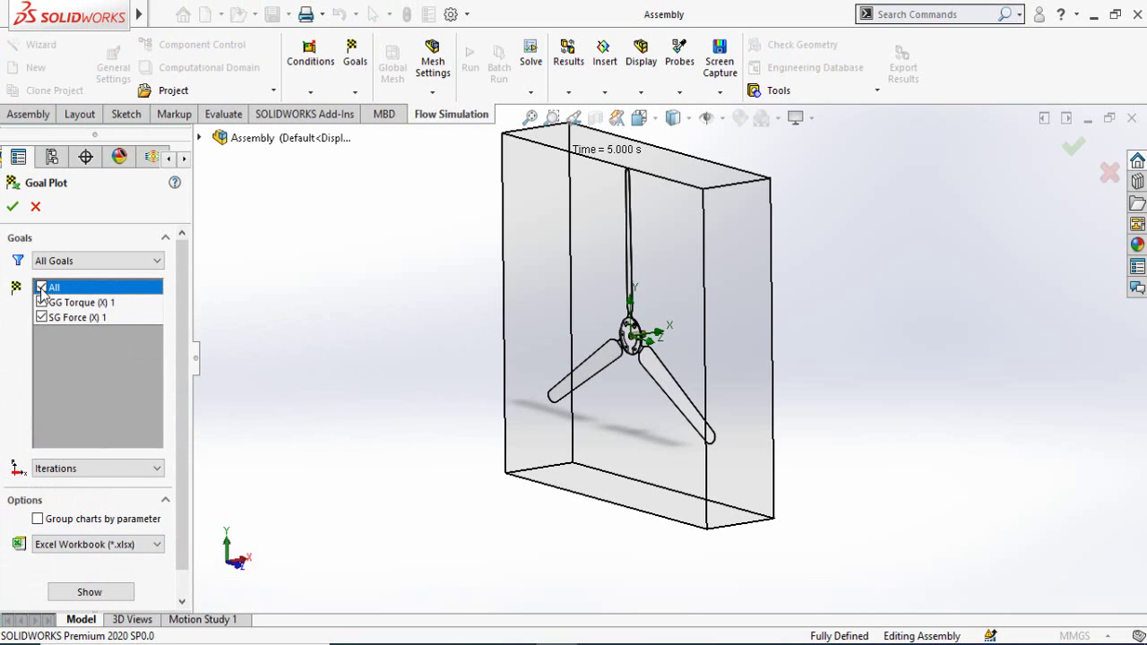
pyautogui.click(76, 592)
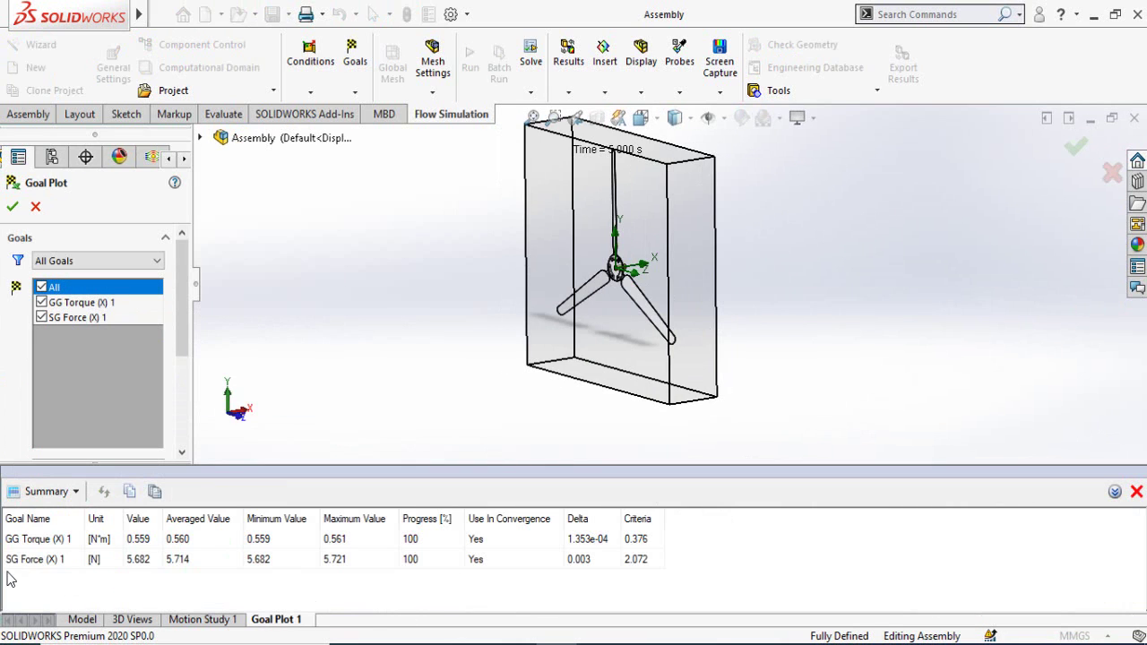
# - Review the torque and force goal rows in the summary table, including the averaged force, and accept the goal plot
pyautogui.click(32, 544)
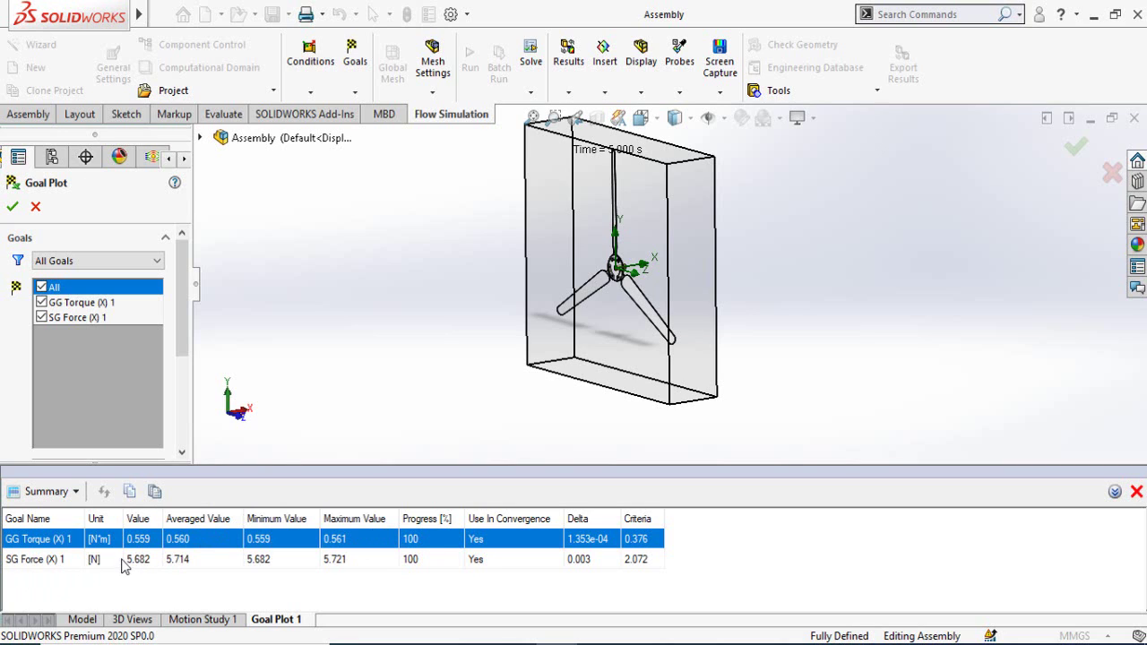
pyautogui.click(267, 560)
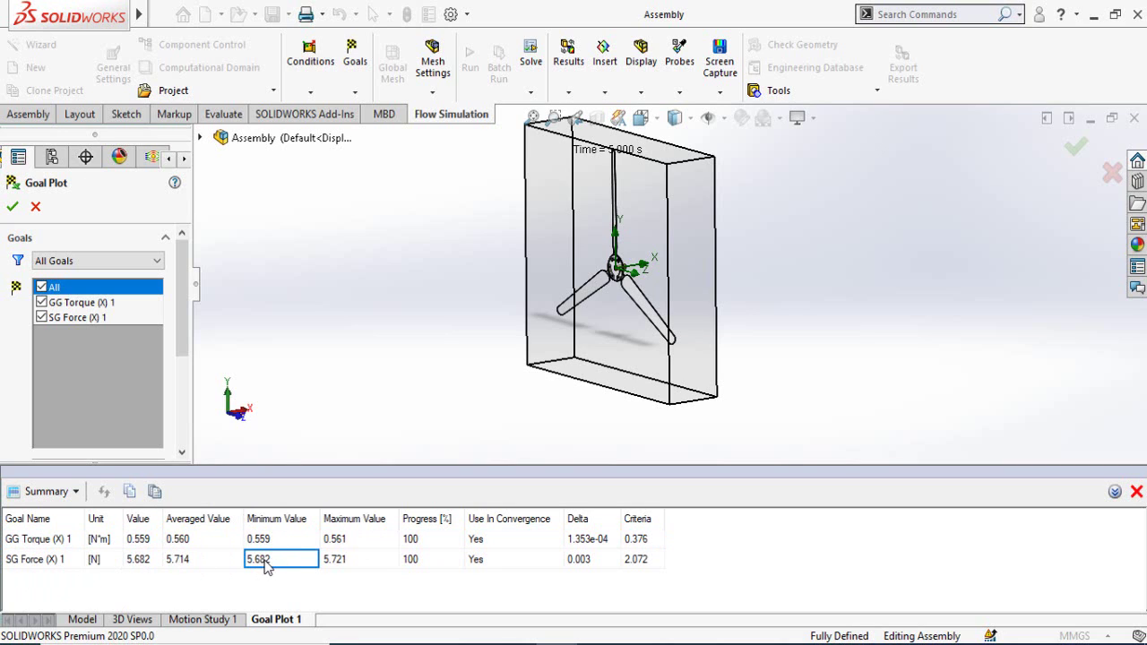
pyautogui.click(201, 562)
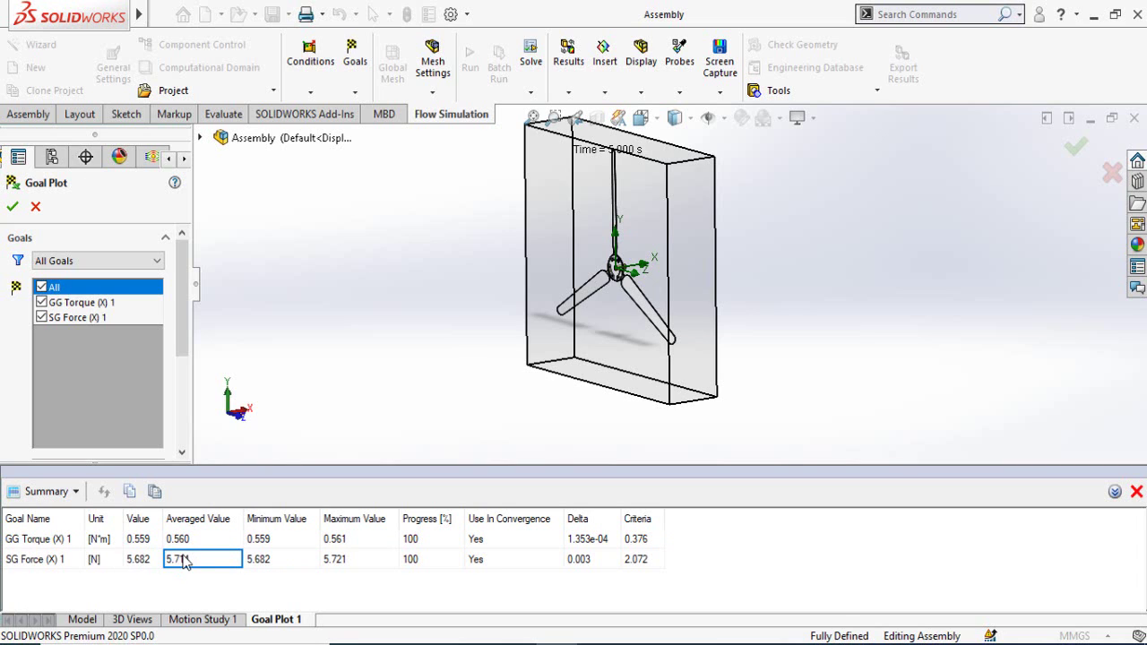
pyautogui.moveTo(677, 253); pyautogui.dragTo(690, 291, button='middle')
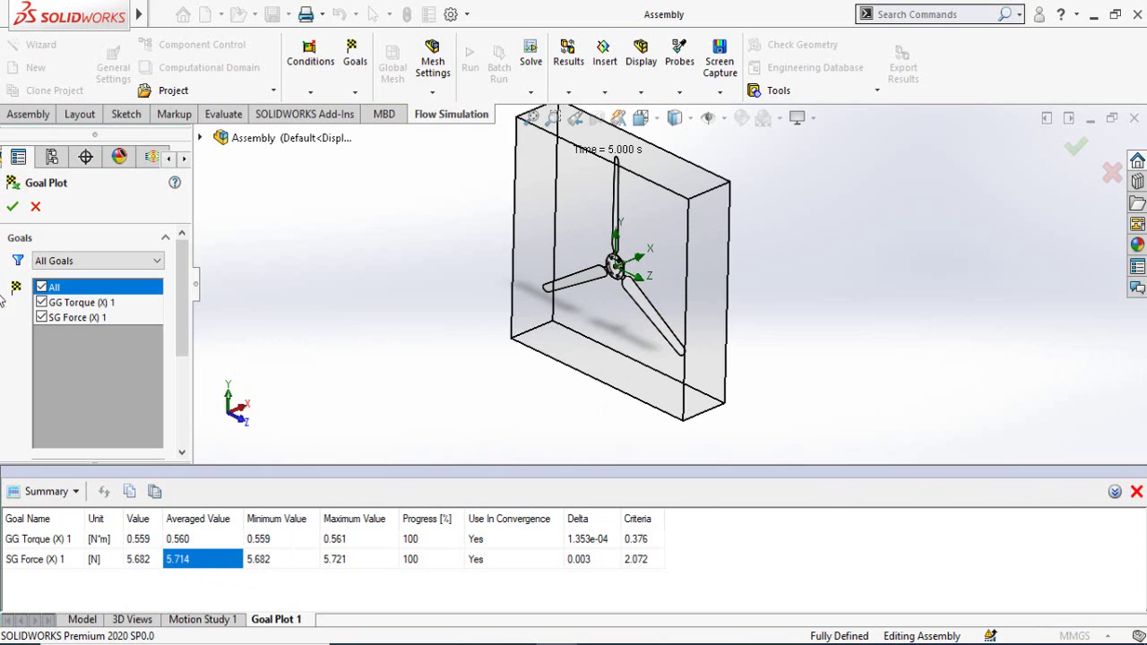
pyautogui.click(13, 207)
# - Start inserting a new flow trajectories plot in the project's results
pyautogui.scroll(-3, 597, 404)
pyautogui.scroll(4, 597, 404)
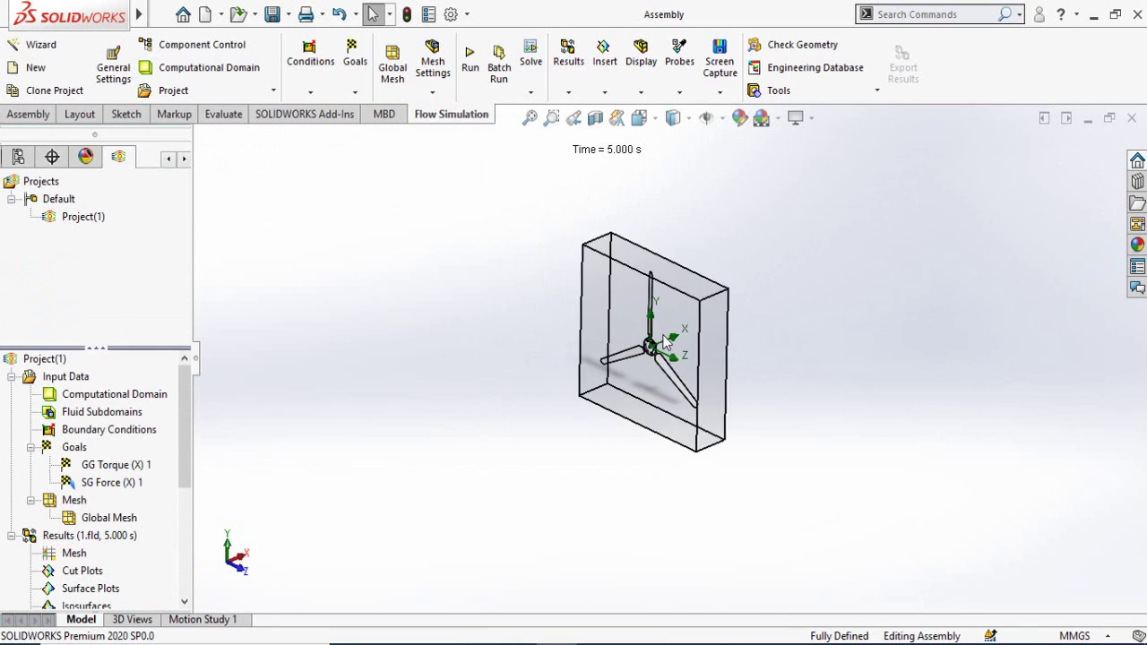
pyautogui.scroll(-4, 621, 391)
pyautogui.scroll(-3, 621, 391)
pyautogui.moveTo(621, 390); pyautogui.dragTo(492, 457, button='middle')
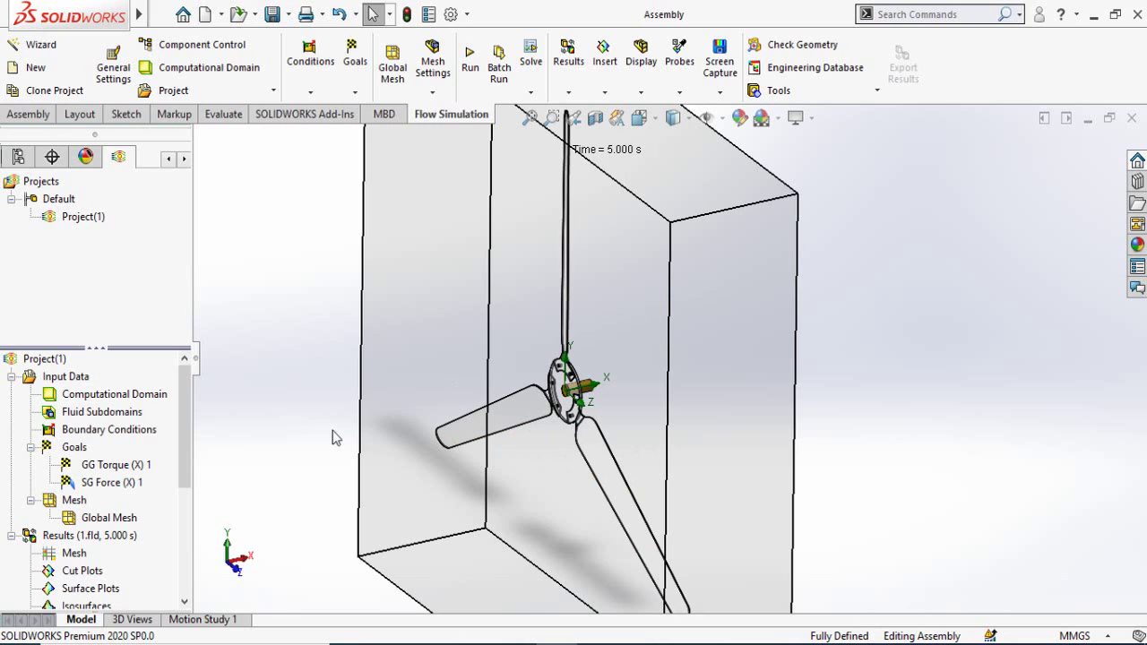
pyautogui.moveTo(352, 429); pyautogui.dragTo(365, 404, button='middle')
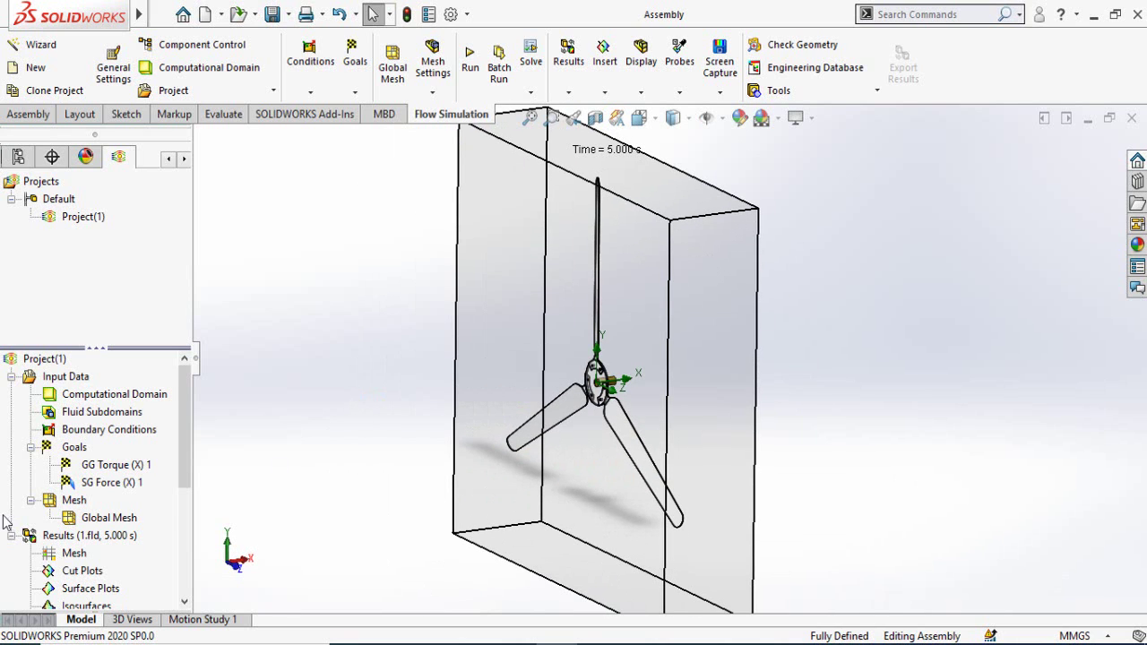
pyautogui.scroll(-3, 18, 515)
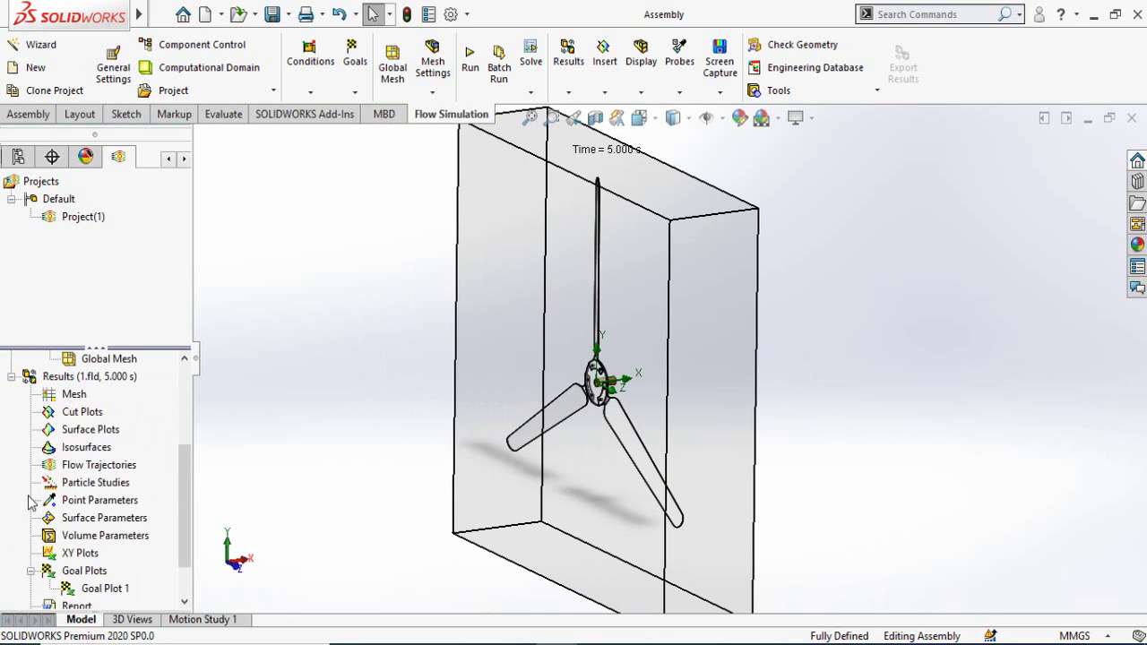
pyautogui.rightClick(90, 473)
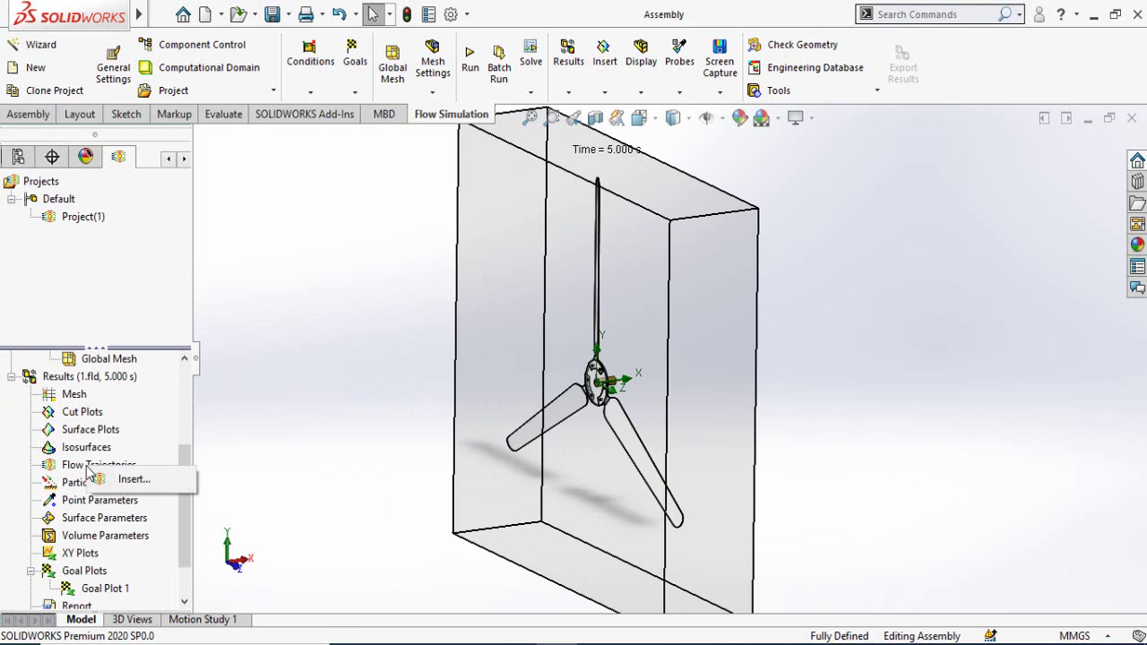
pyautogui.click(135, 479)
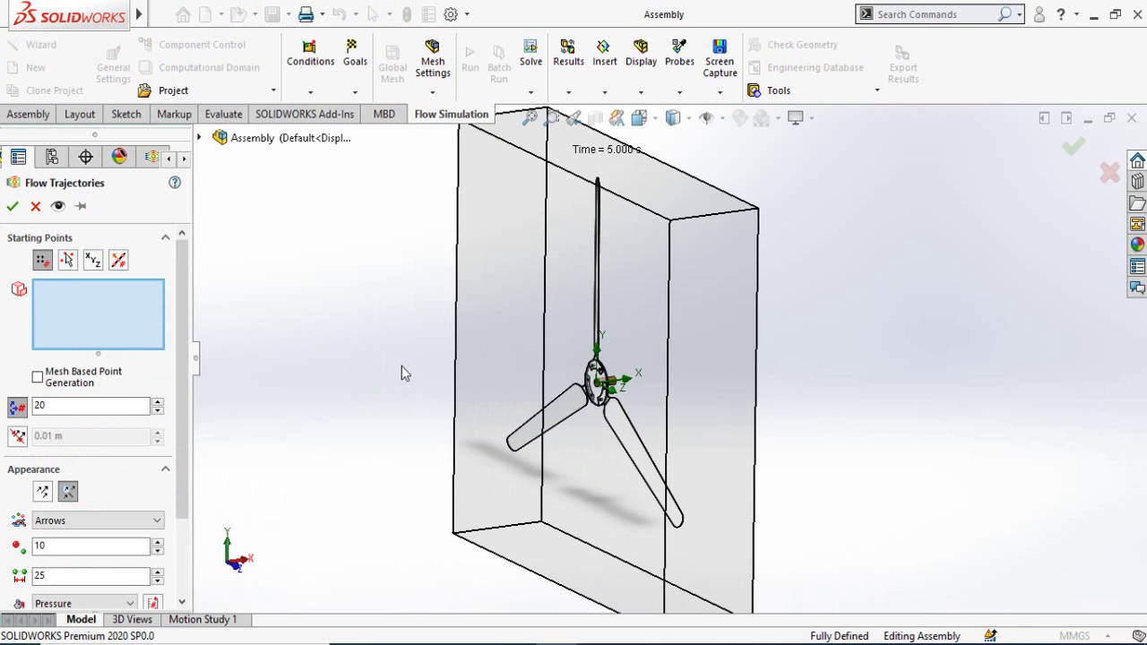
# - Select the flat face of the hub disc as the reference for the trajectories' starting points
pyautogui.moveTo(402, 371); pyautogui.dragTo(421, 408, button='middle')
pyautogui.scroll(-5, 602, 389)
pyautogui.click(578, 355)
pyautogui.scroll(4, 477, 514)
pyautogui.scroll(1, 477, 513)
pyautogui.moveTo(524, 457); pyautogui.dragTo(529, 394, button='middle')
pyautogui.scroll(-1, 529, 394)
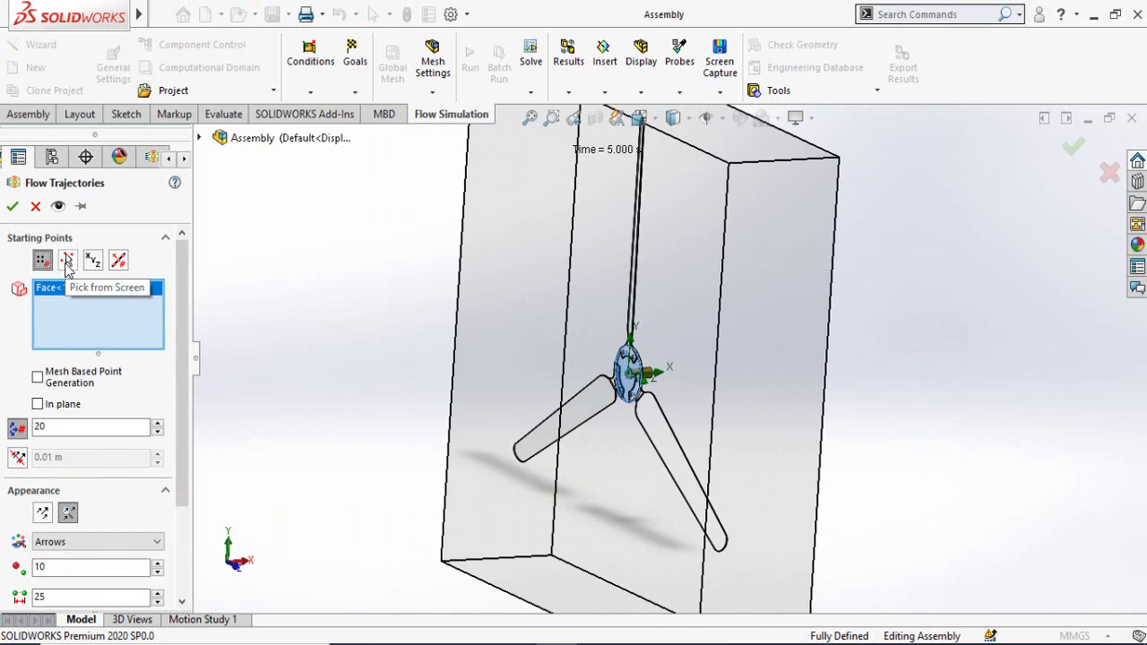
# - Set the starting points to Pick from Screen and offset their plane about 0.114 m upstream of the hub disc
pyautogui.click(67, 259)
pyautogui.moveTo(430, 326); pyautogui.dragTo(407, 304, button='middle')
pyautogui.scroll(-3, 625, 354)
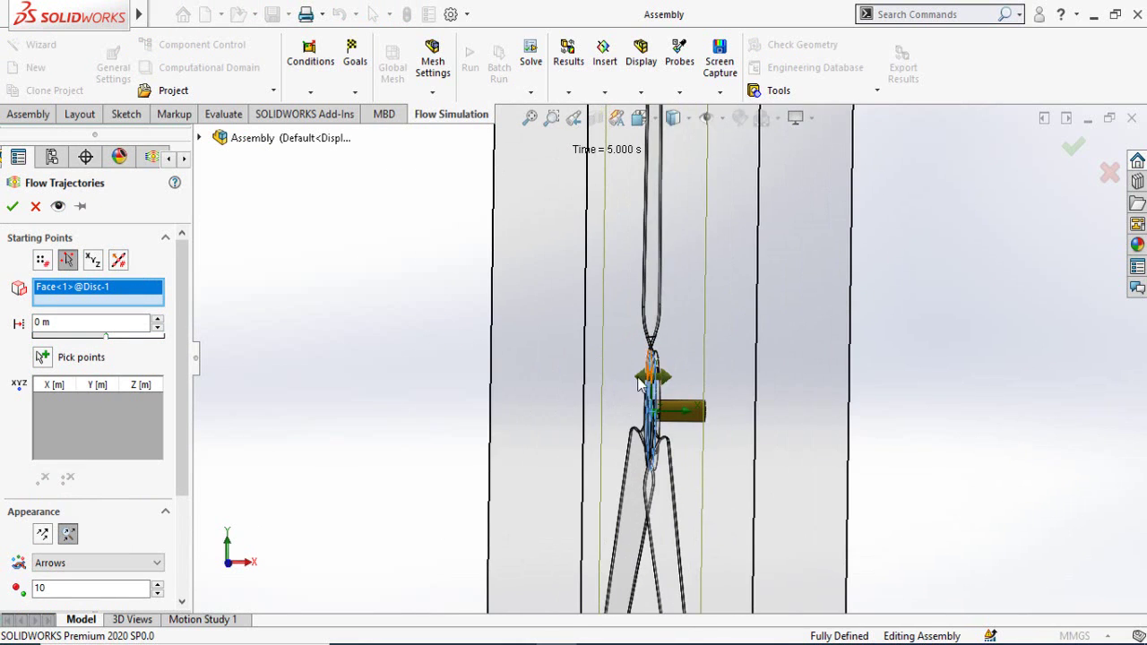
pyautogui.moveTo(641, 381); pyautogui.dragTo(476, 389)
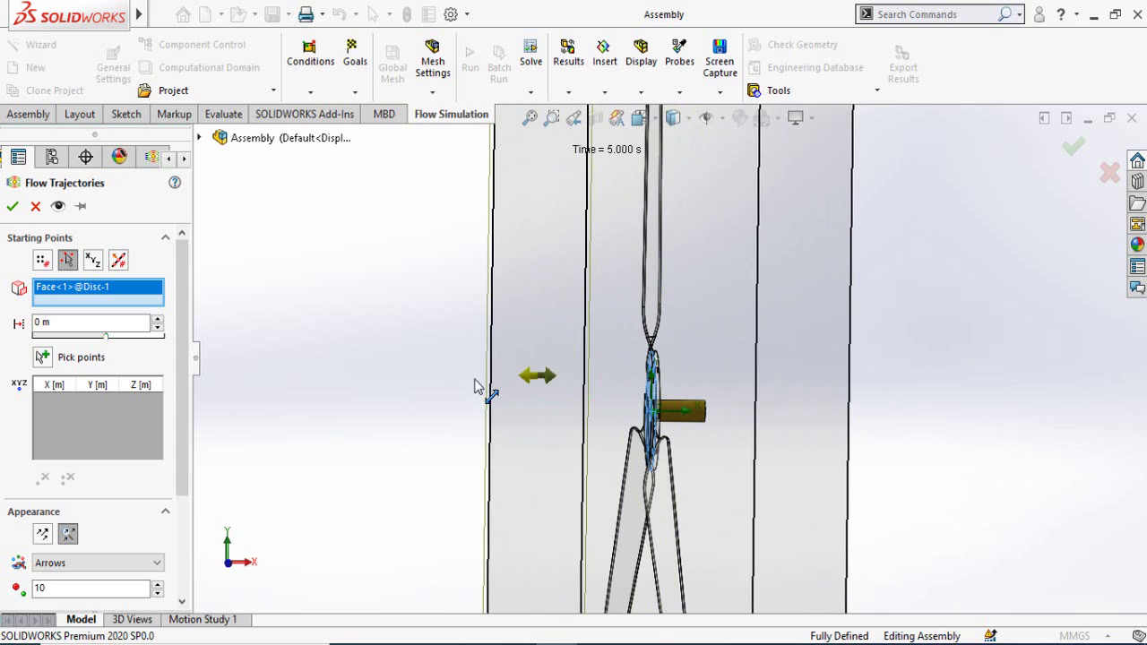
pyautogui.scroll(5, 542, 387)
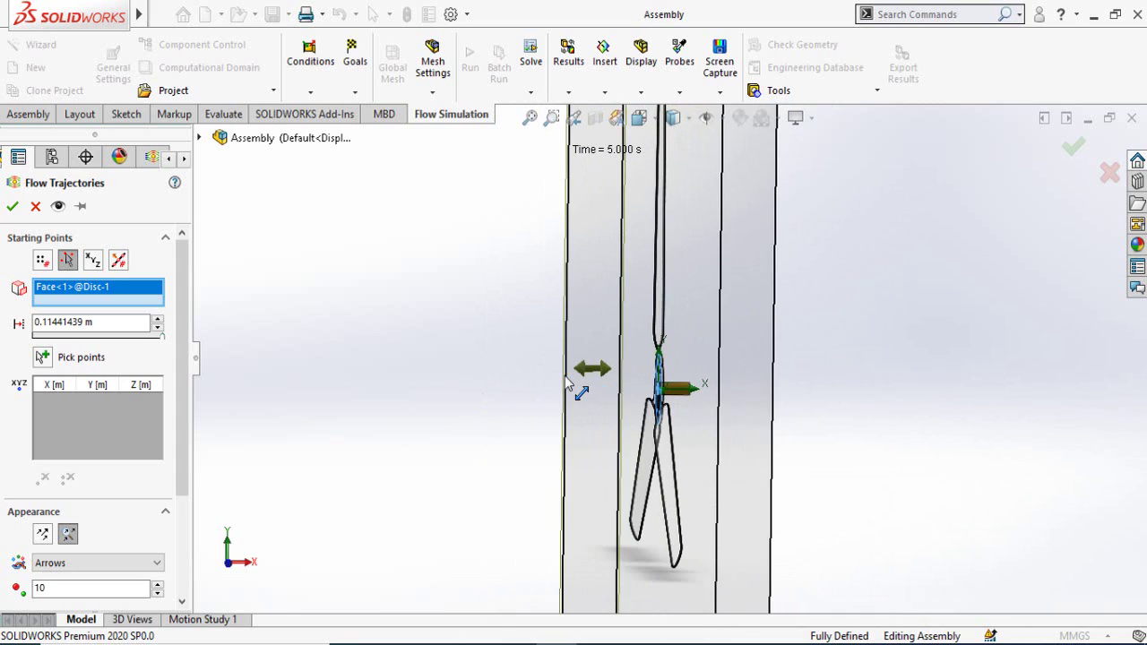
pyautogui.scroll(-1, 608, 363)
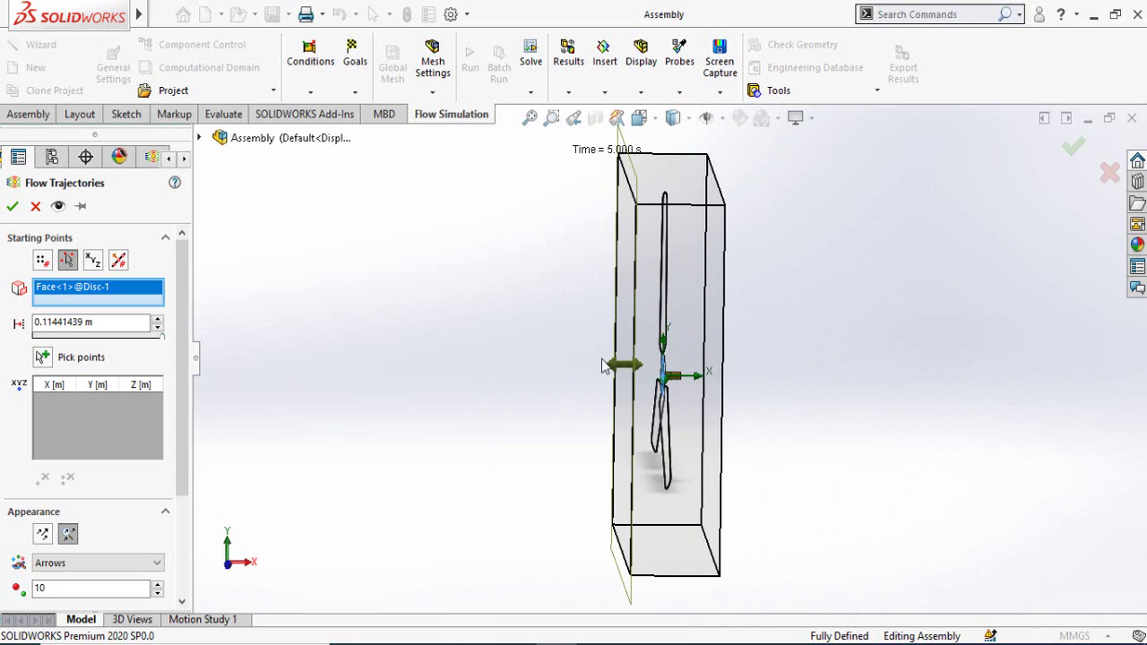
# - Pick many starting points across the offset plane, spread around the hub and clustered over all three blades
pyautogui.hotkey('ctrl', '1')
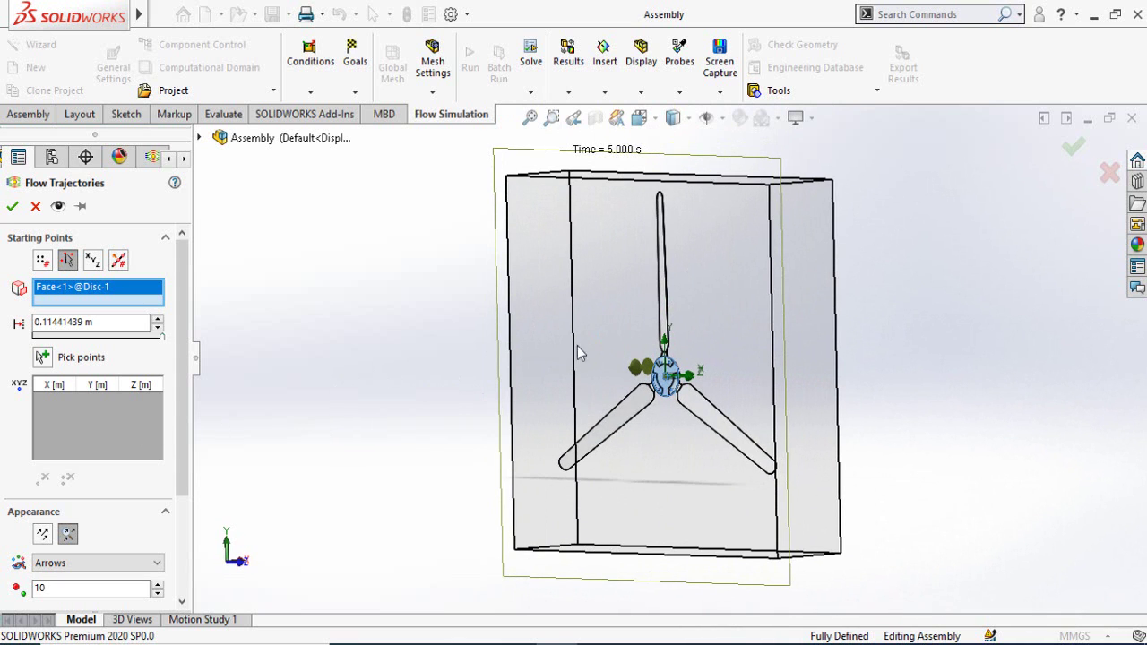
pyautogui.moveTo(482, 436); pyautogui.dragTo(604, 309, button='middle')
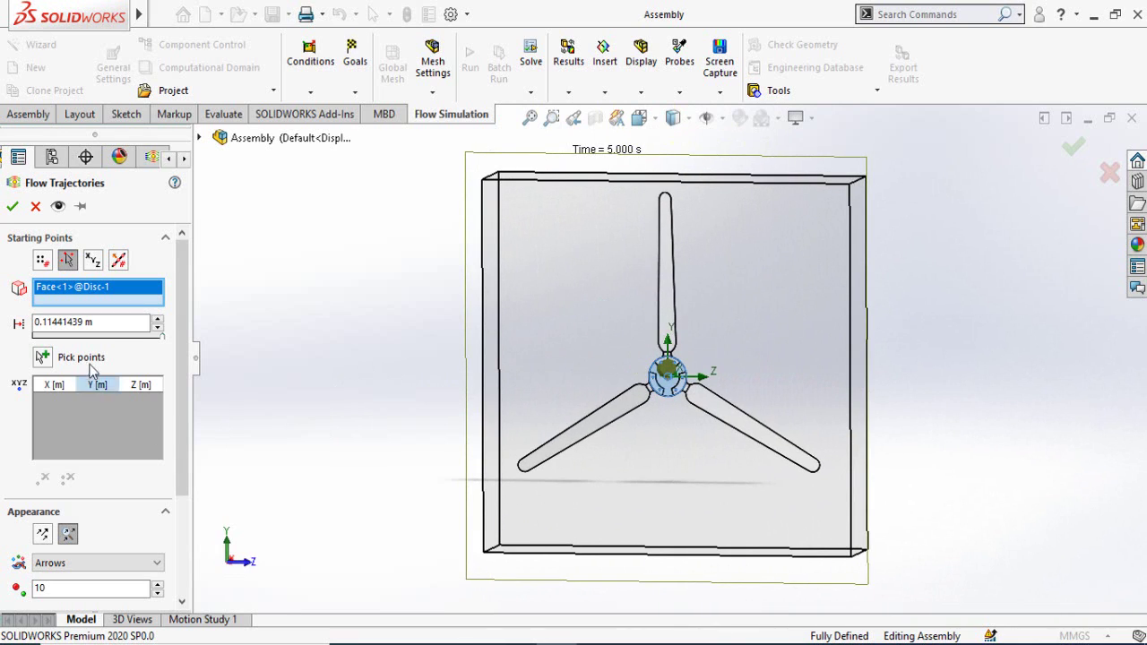
pyautogui.click(43, 358)
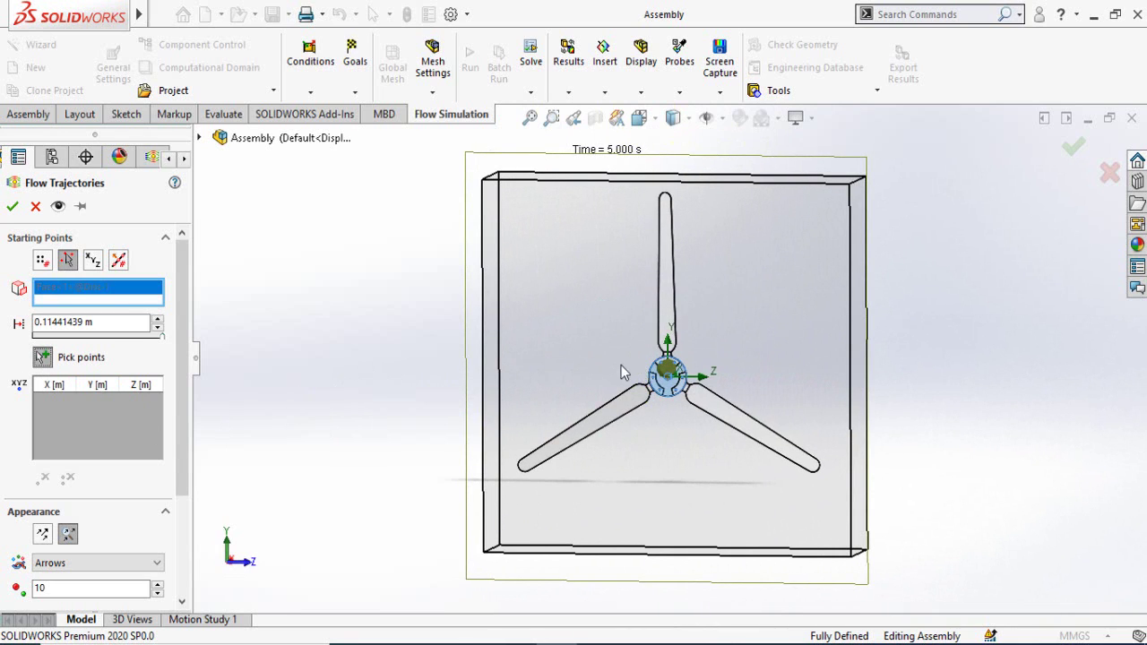
pyautogui.click(587, 296)
pyautogui.click(741, 267)
pyautogui.click(761, 355)
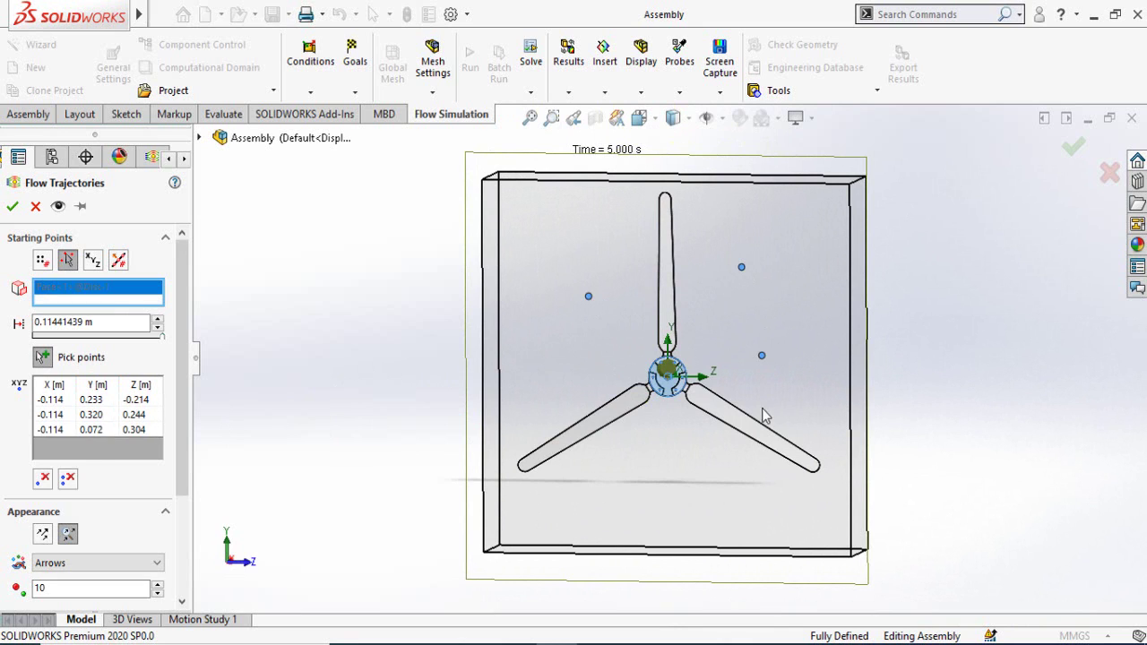
pyautogui.click(762, 409)
pyautogui.click(673, 464)
pyautogui.click(644, 456)
pyautogui.click(615, 401)
pyautogui.click(576, 333)
pyautogui.click(663, 267)
pyautogui.click(694, 252)
pyautogui.click(729, 274)
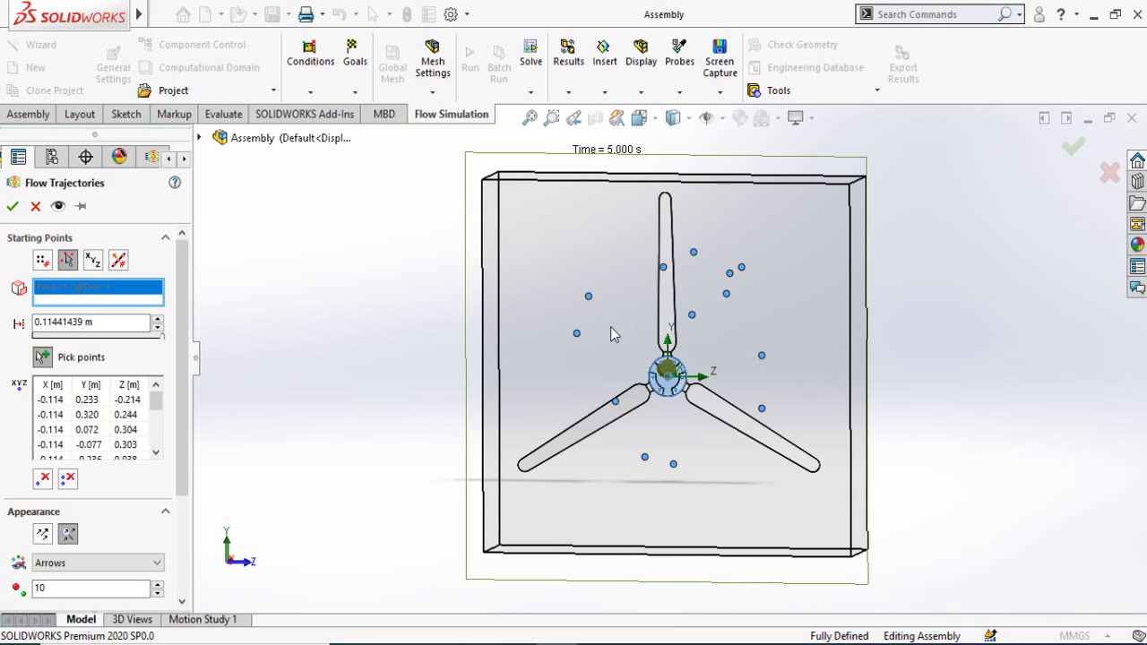
pyautogui.click(644, 387)
pyautogui.click(673, 411)
pyautogui.click(770, 428)
pyautogui.click(814, 352)
pyautogui.click(747, 483)
pyautogui.click(689, 455)
pyautogui.click(693, 442)
pyautogui.click(715, 469)
pyautogui.click(712, 434)
pyautogui.click(741, 450)
pyautogui.click(778, 446)
pyautogui.click(803, 415)
pyautogui.click(801, 435)
pyautogui.click(782, 457)
pyautogui.click(717, 467)
pyautogui.click(645, 463)
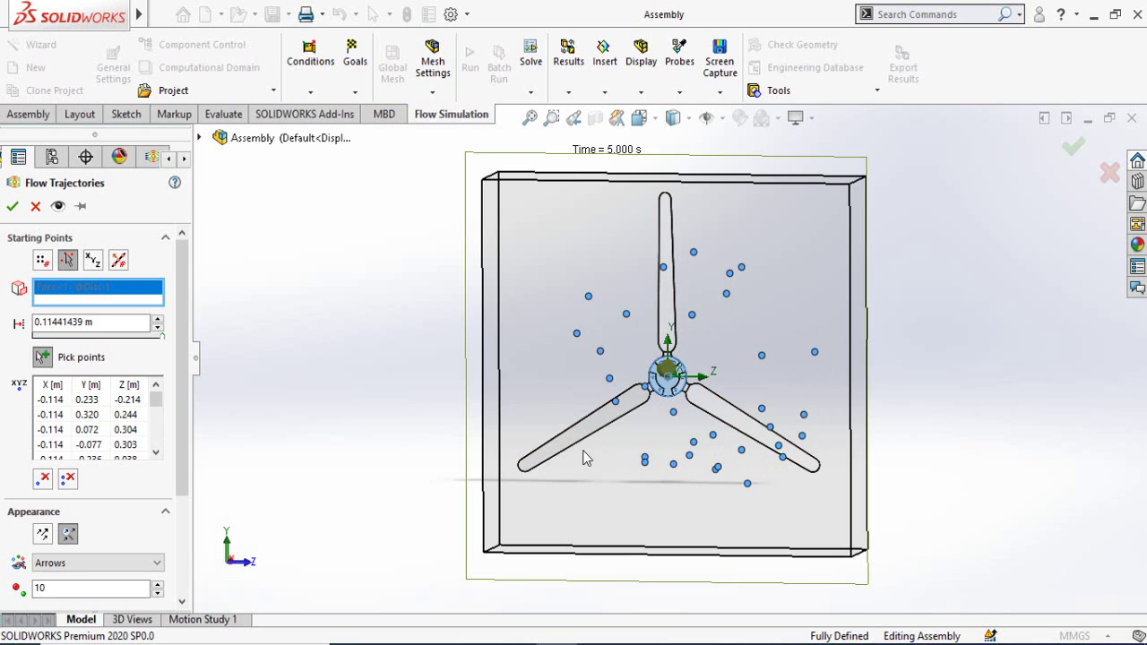
pyautogui.click(601, 430)
pyautogui.click(625, 429)
pyautogui.click(643, 434)
pyautogui.click(612, 475)
pyautogui.click(590, 470)
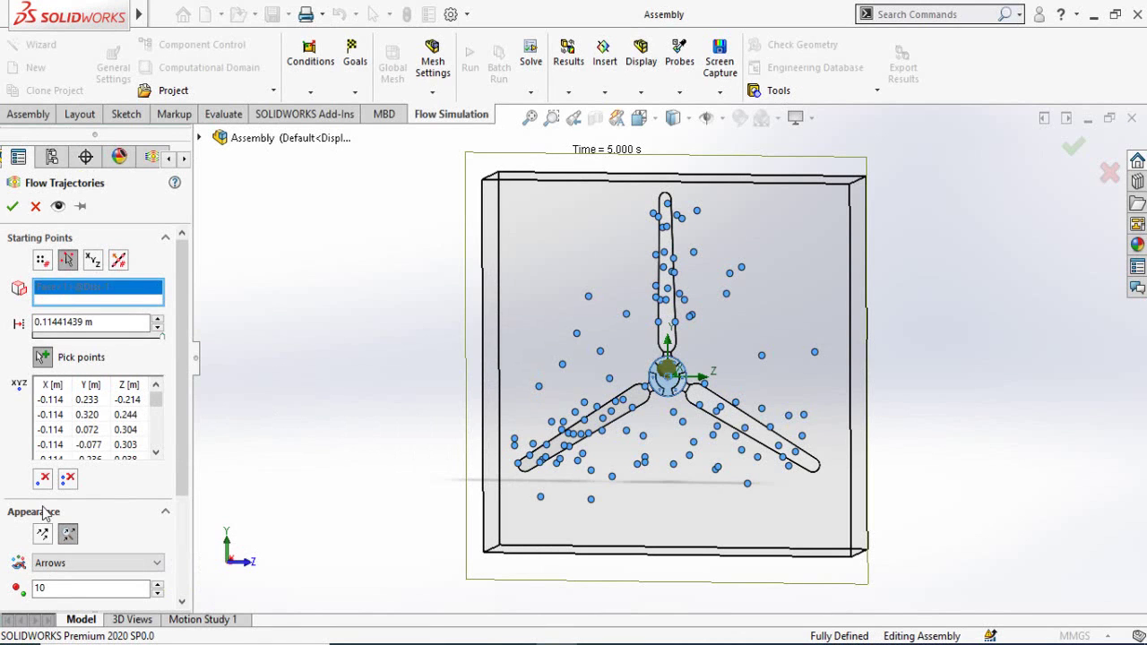
# - Keep Arrows as the trajectory drawing style and create the flow trajectories plot coloured by pressure
pyautogui.scroll(-3, 182, 474)
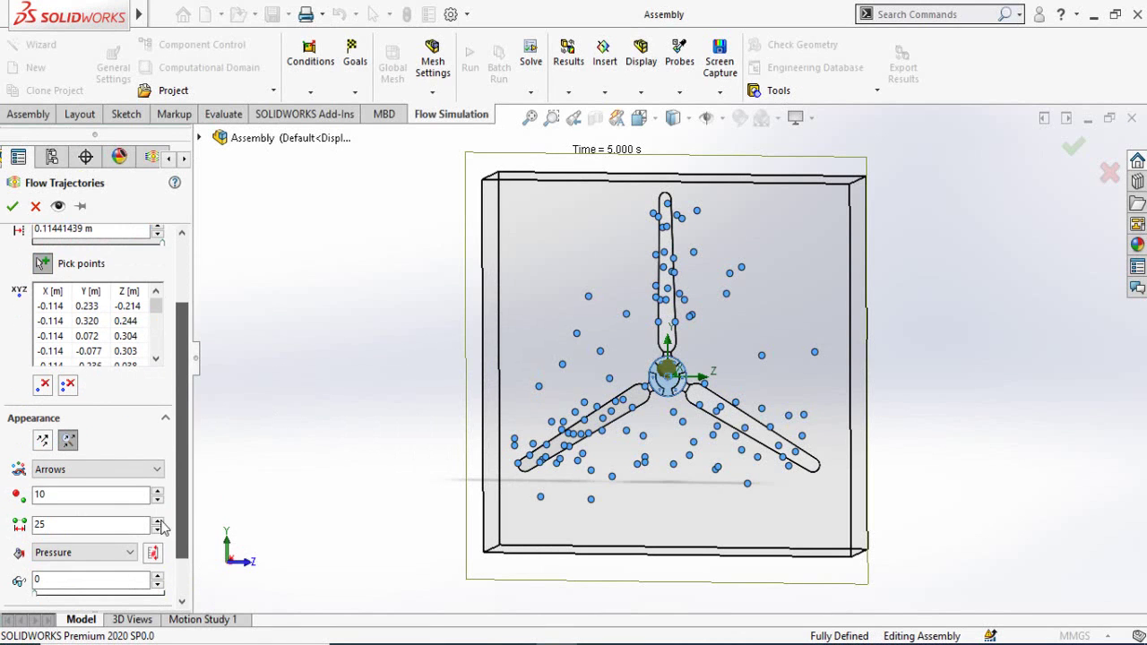
pyautogui.click(70, 469)
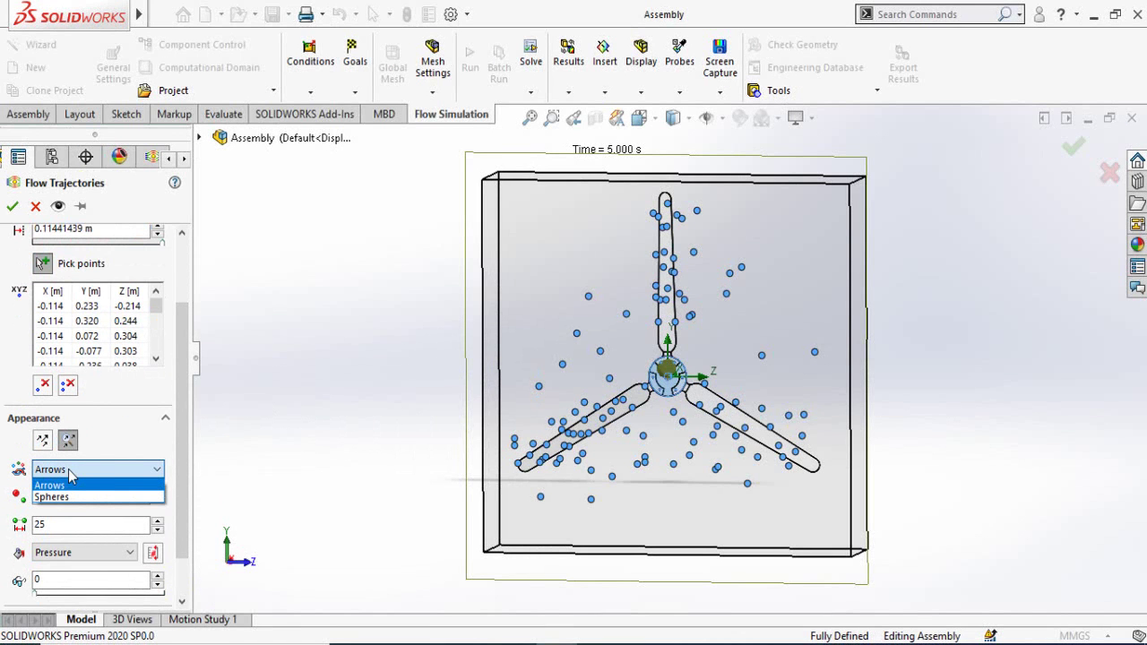
pyautogui.click(62, 470)
pyautogui.click(59, 469)
pyautogui.click(60, 471)
pyautogui.click(13, 206)
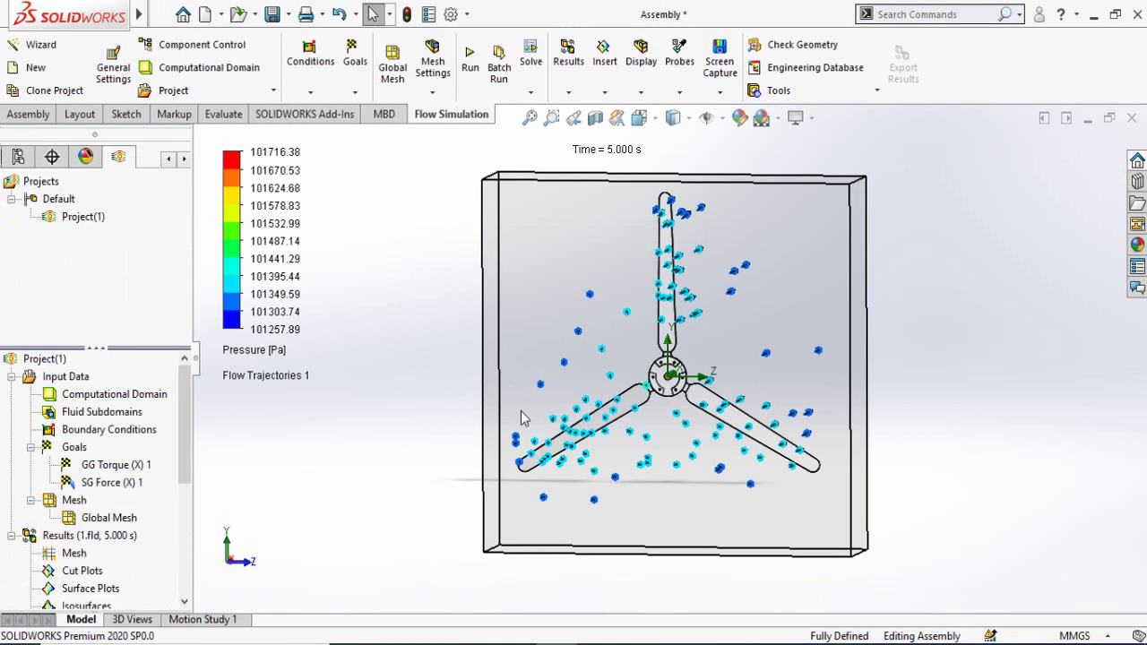
# - Inspect the arrows around the turbine blades and play the flow trajectories animation
pyautogui.moveTo(525, 418); pyautogui.dragTo(869, 409, button='middle')
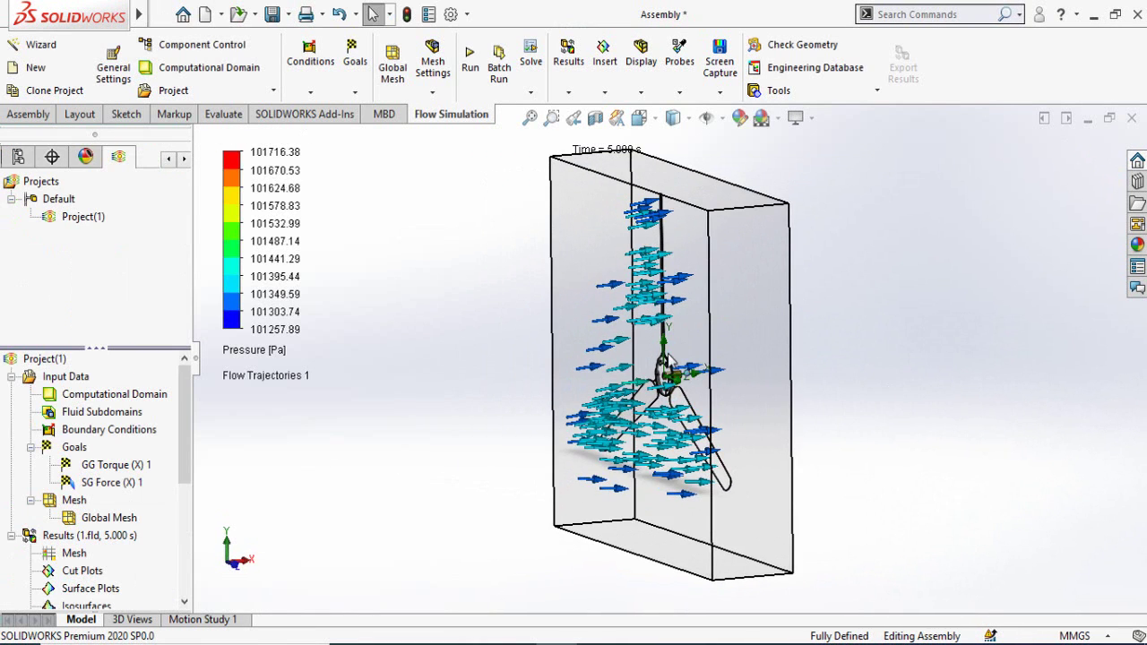
pyautogui.scroll(-5, 667, 359)
pyautogui.scroll(-2, 5, 542)
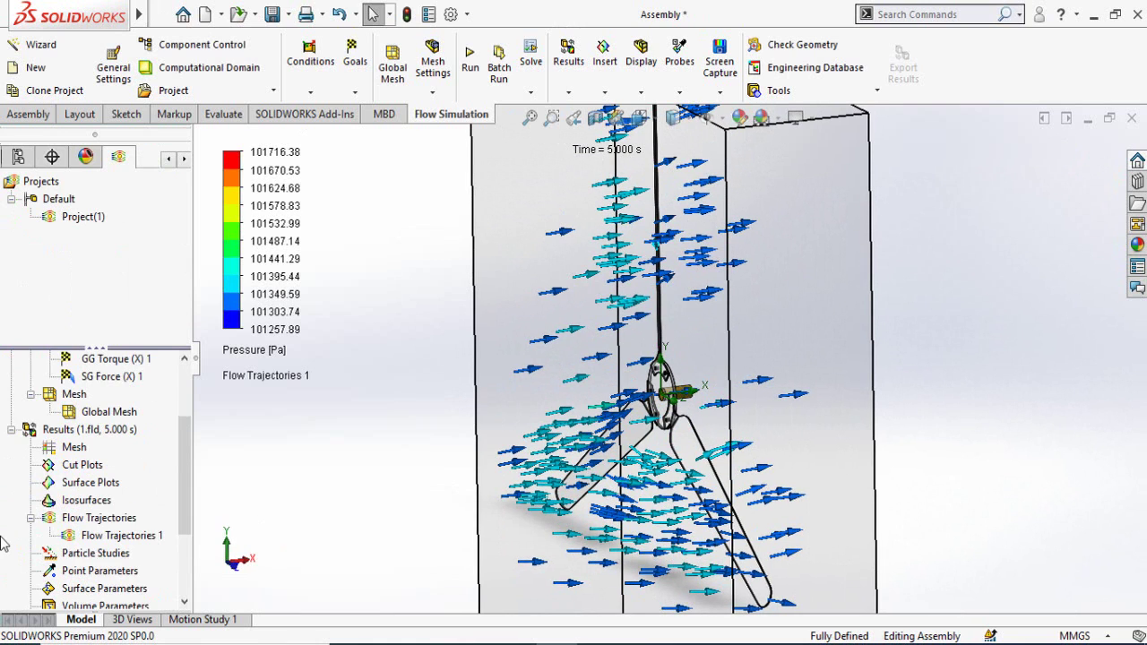
pyautogui.scroll(-2, 7, 537)
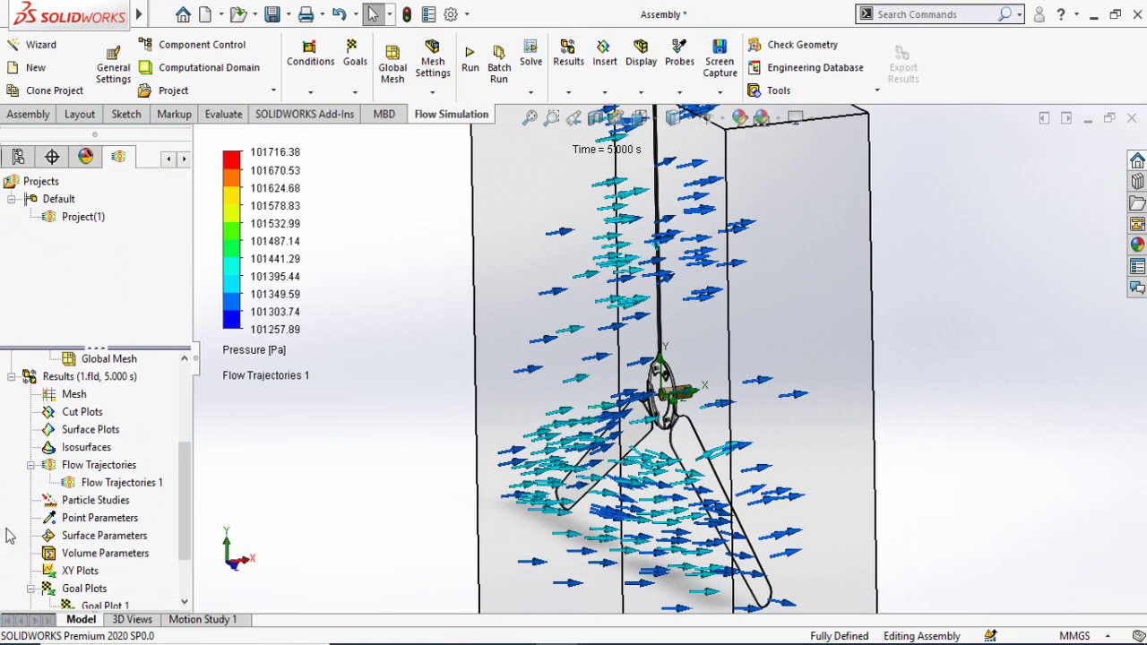
pyautogui.rightClick(105, 486)
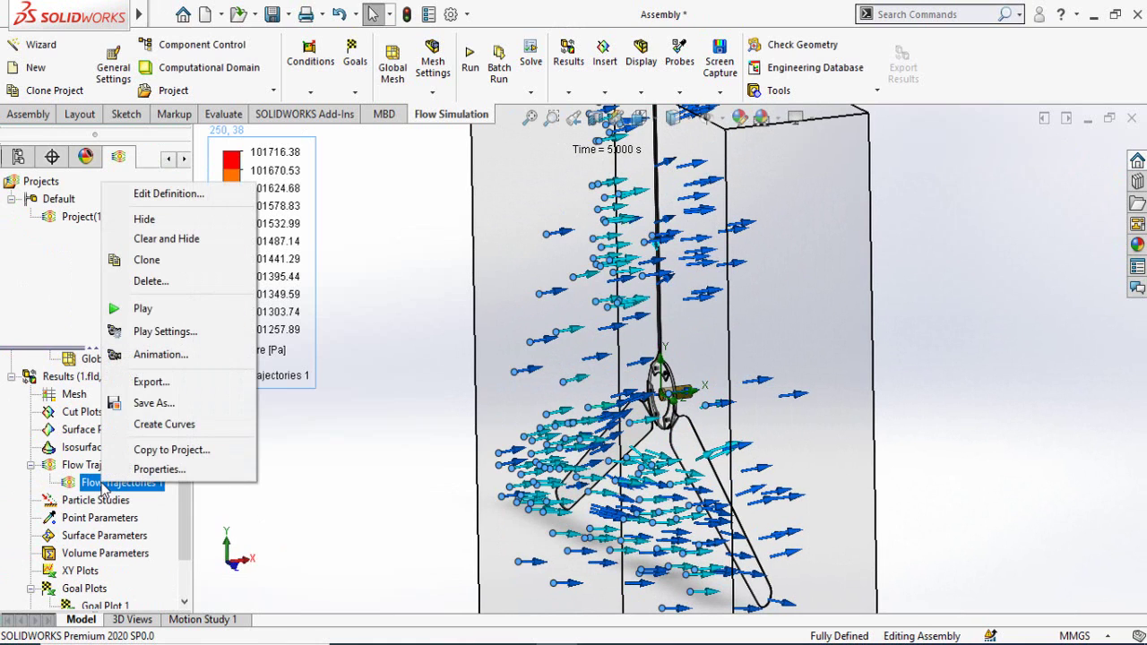
pyautogui.click(152, 308)
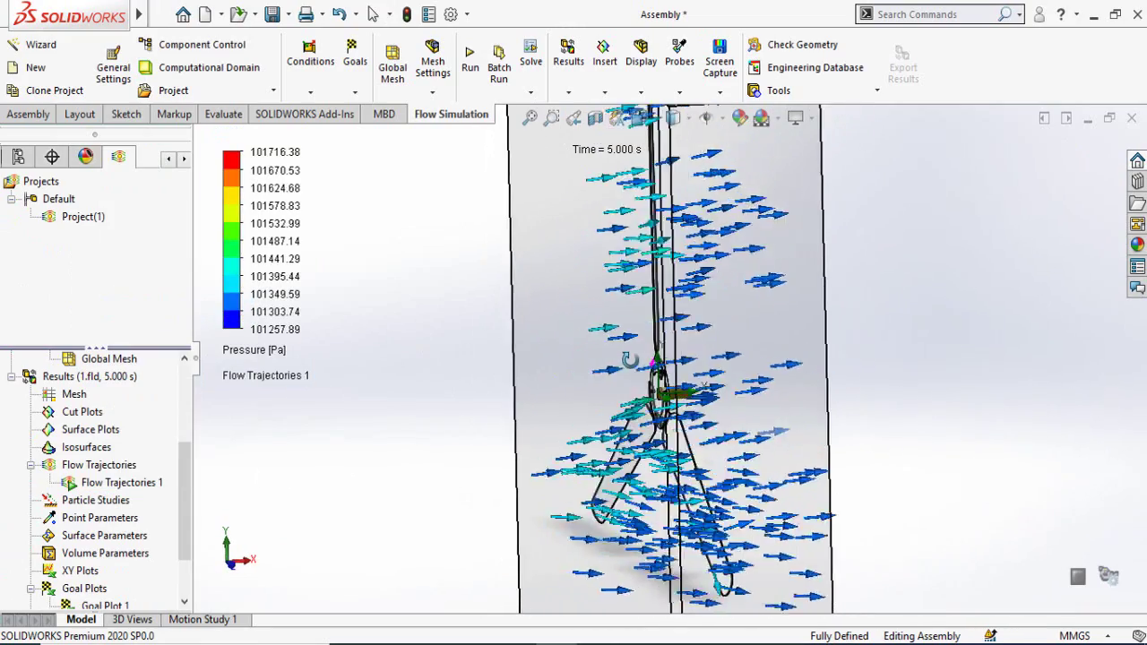
# - Set the maximum animation speed of the flow trajectories plot to 30 in its play settings
pyautogui.scroll(2, 22, 499)
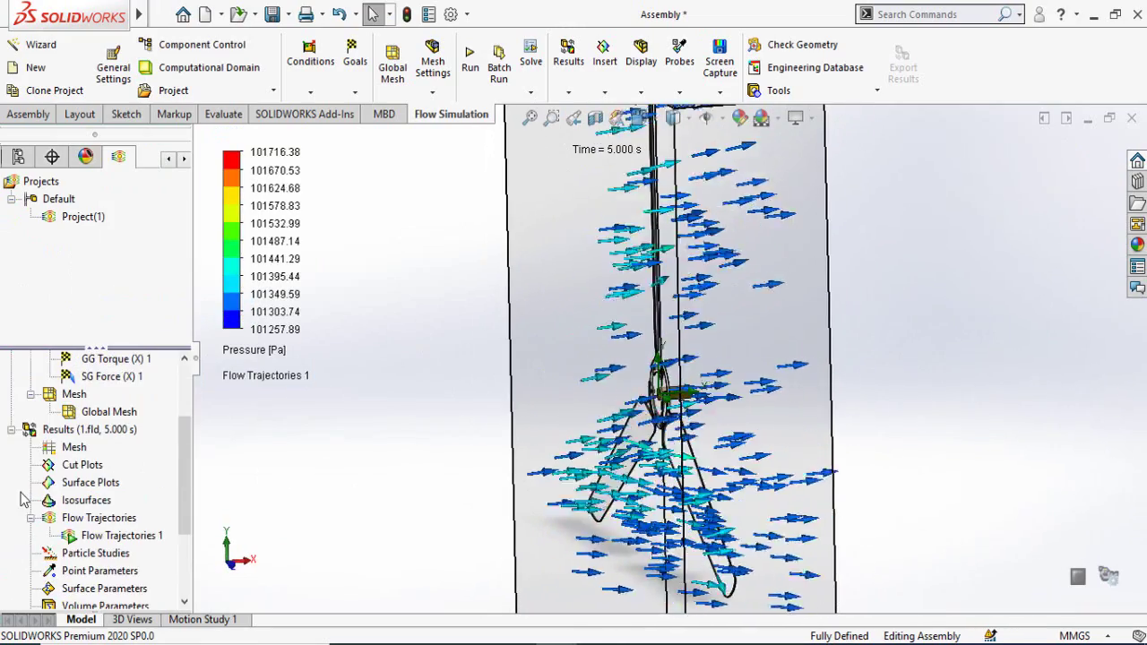
pyautogui.rightClick(92, 536)
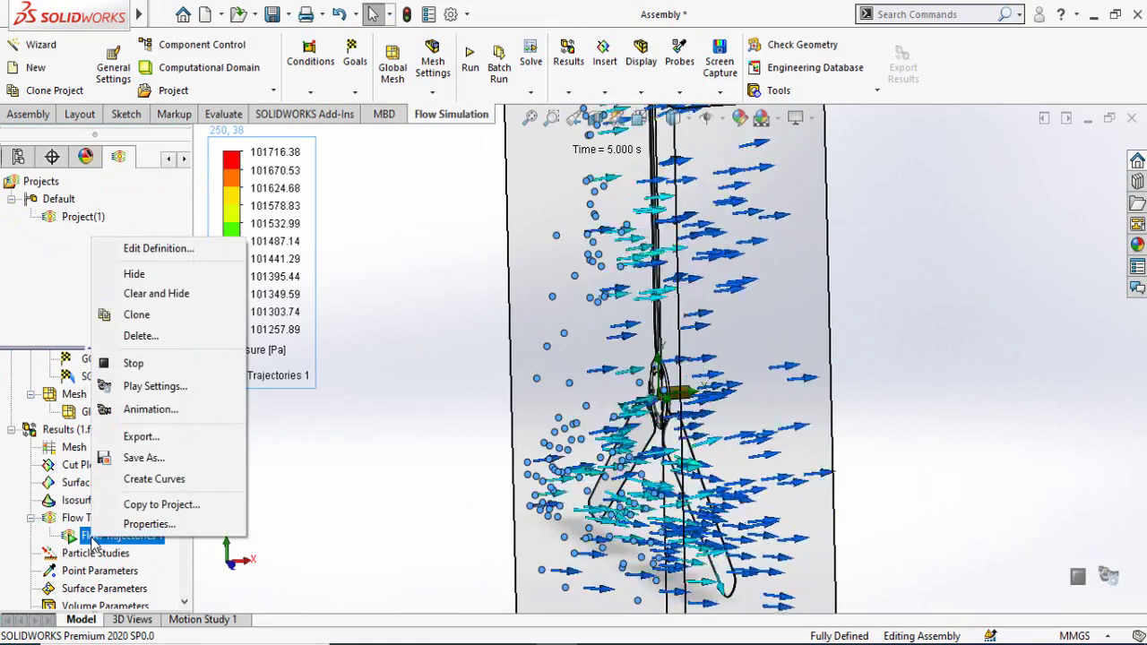
pyautogui.click(150, 386)
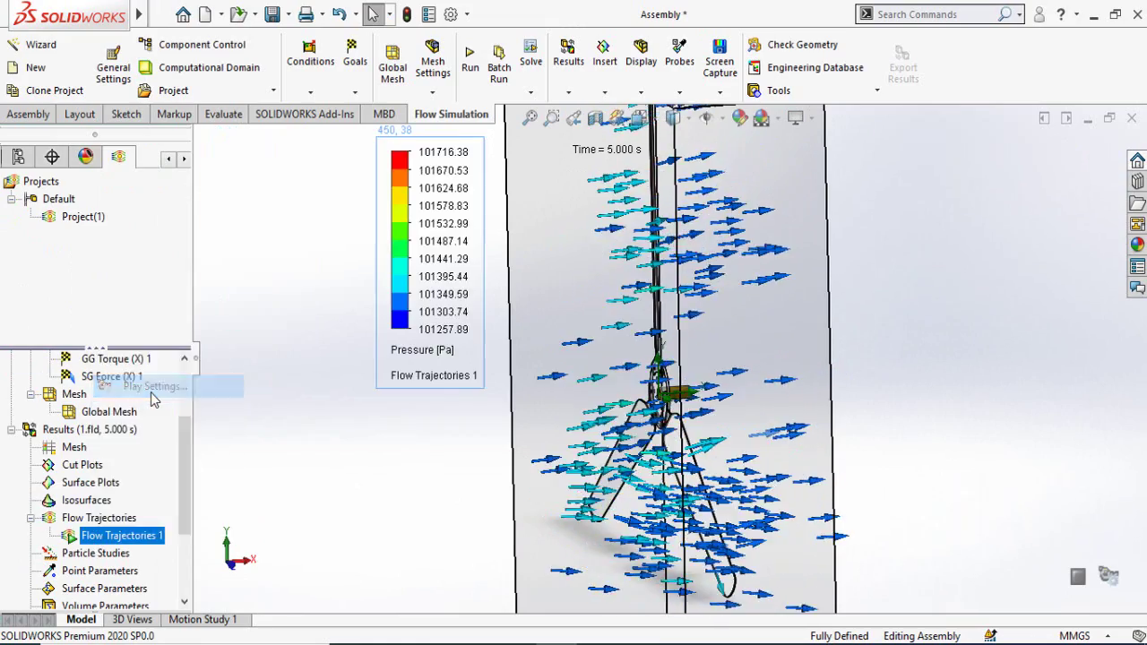
pyautogui.click(54, 291)
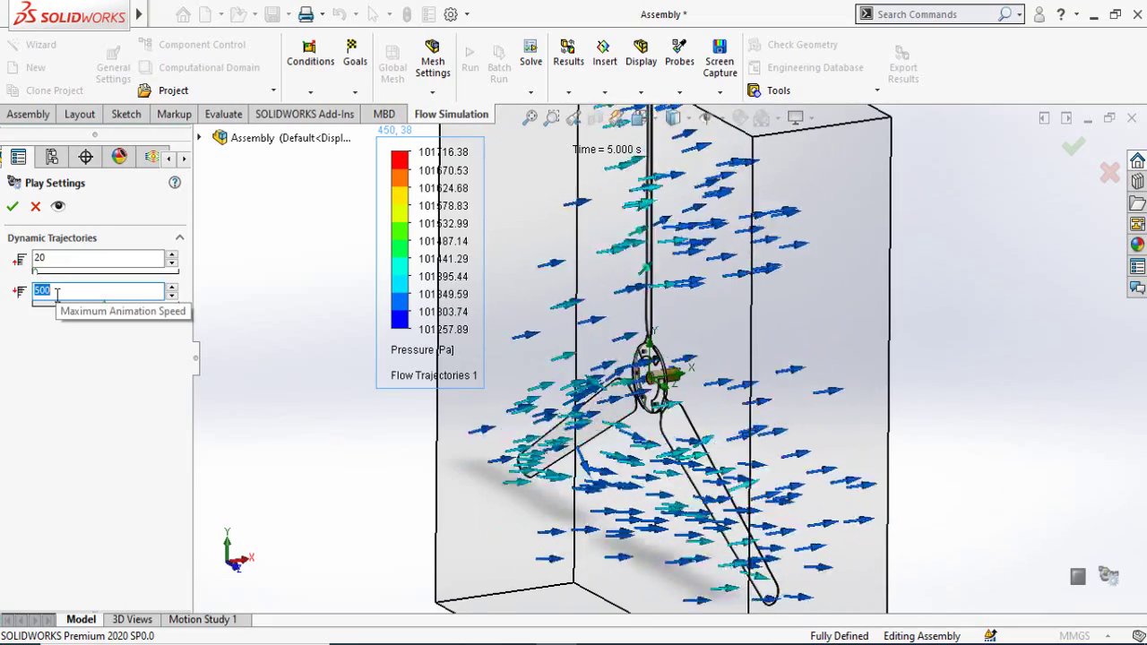
pyautogui.write('30')
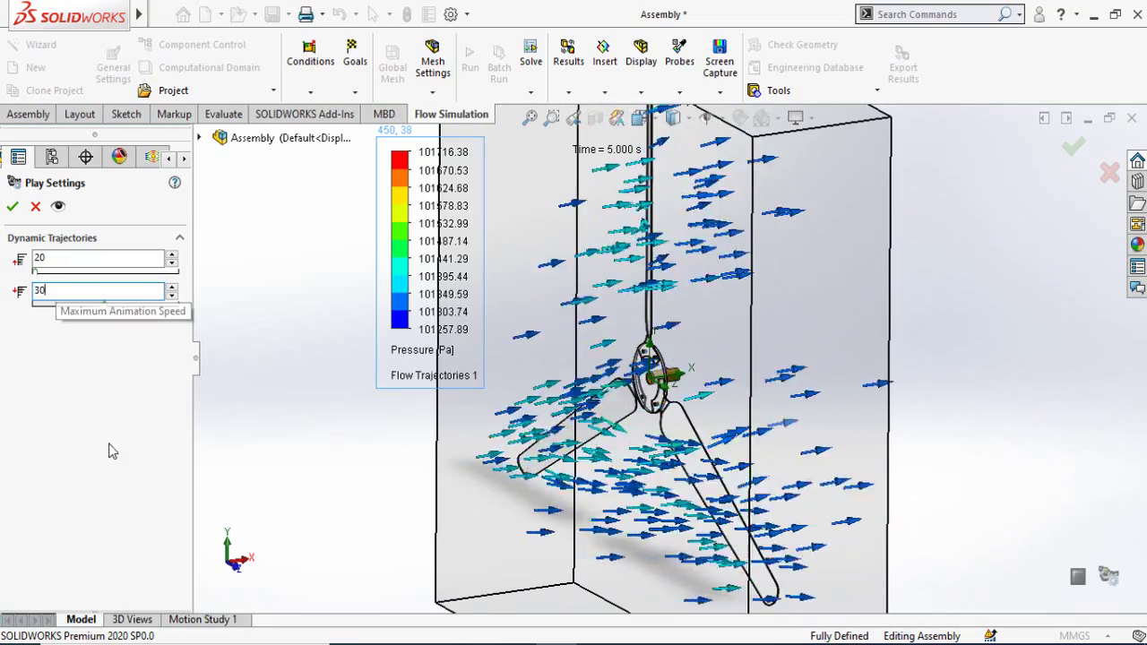
pyautogui.click(13, 206)
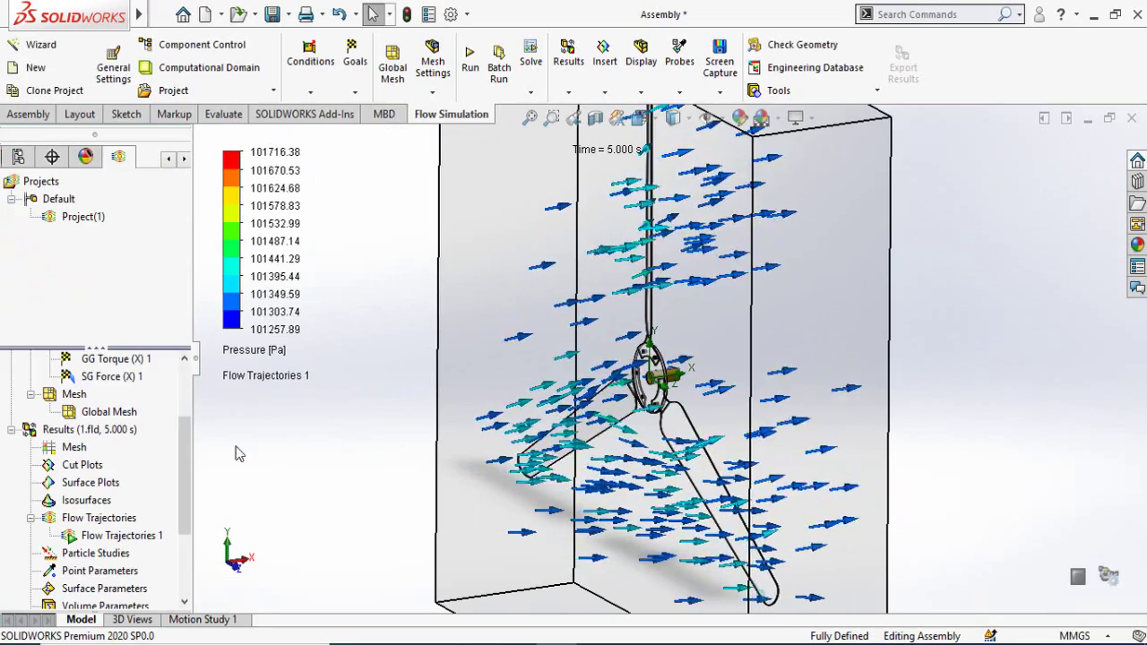
# - Examine the animated flow arrows close up along the lower blade and from several angles around the whole turbine
pyautogui.scroll(-4, 715, 491)
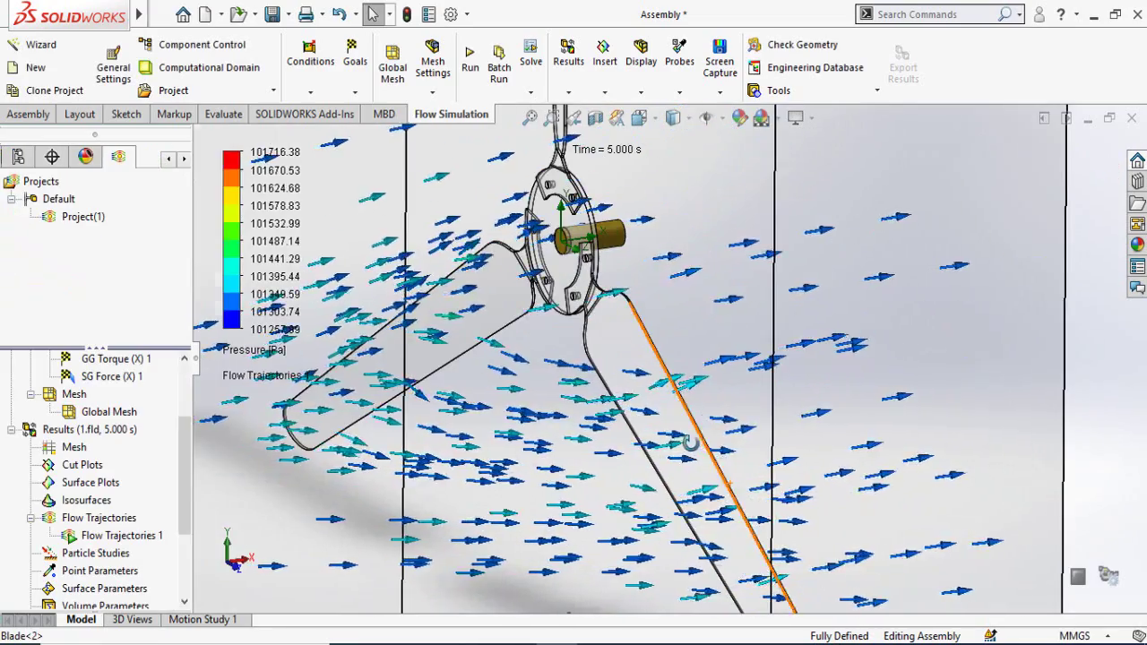
pyautogui.moveTo(712, 474); pyautogui.dragTo(673, 407, button='middle')
pyautogui.scroll(-5, 674, 408)
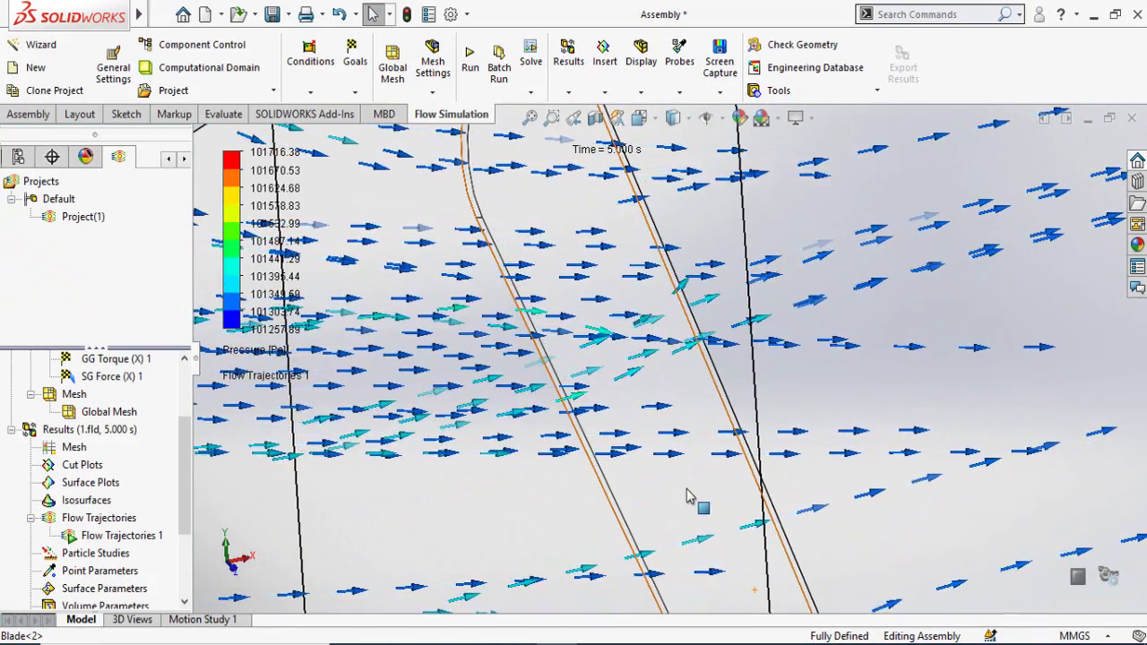
pyautogui.scroll(-2, 688, 497)
pyautogui.scroll(-8, 688, 497)
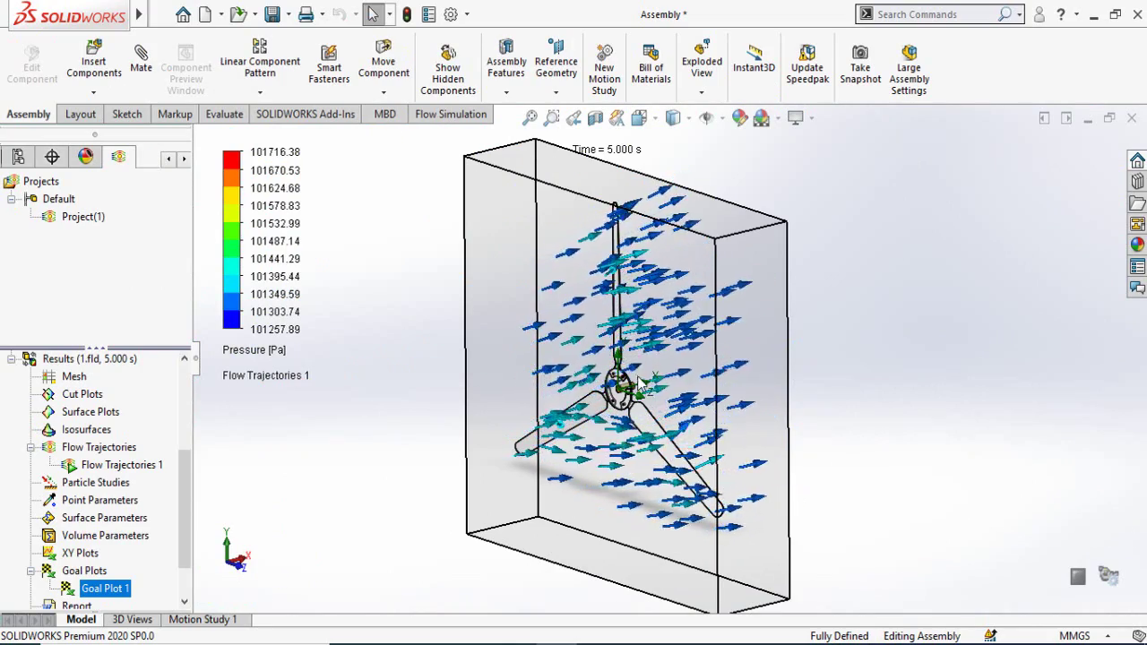
pyautogui.moveTo(638, 383); pyautogui.dragTo(569, 452, button='middle')
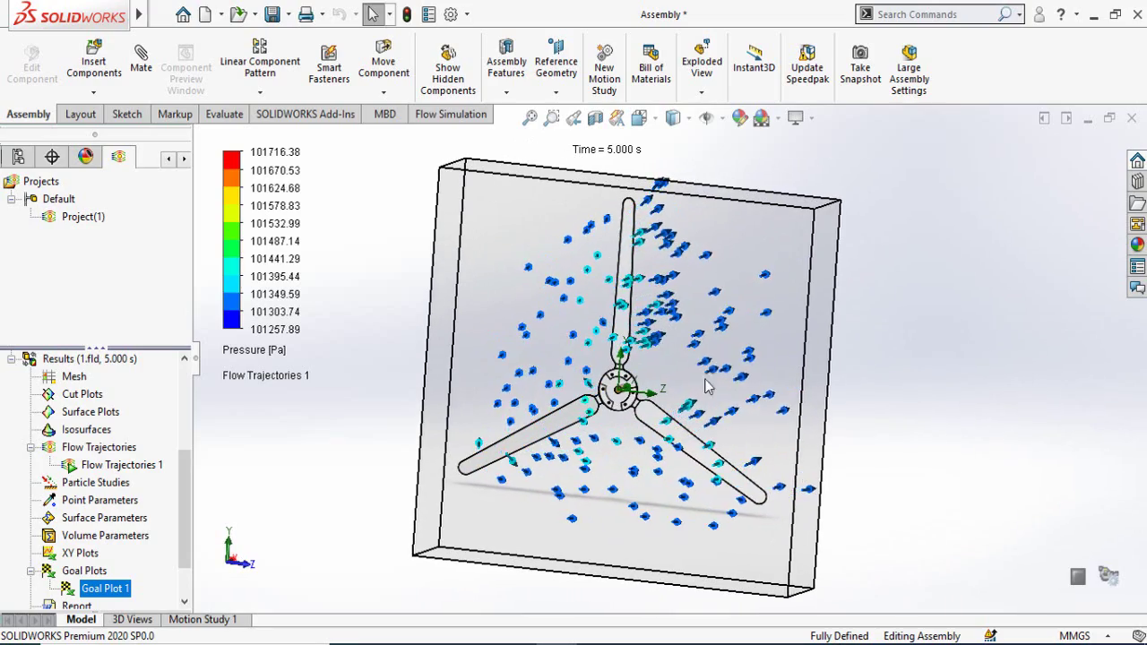
pyautogui.moveTo(694, 310); pyautogui.dragTo(681, 343, button='middle')
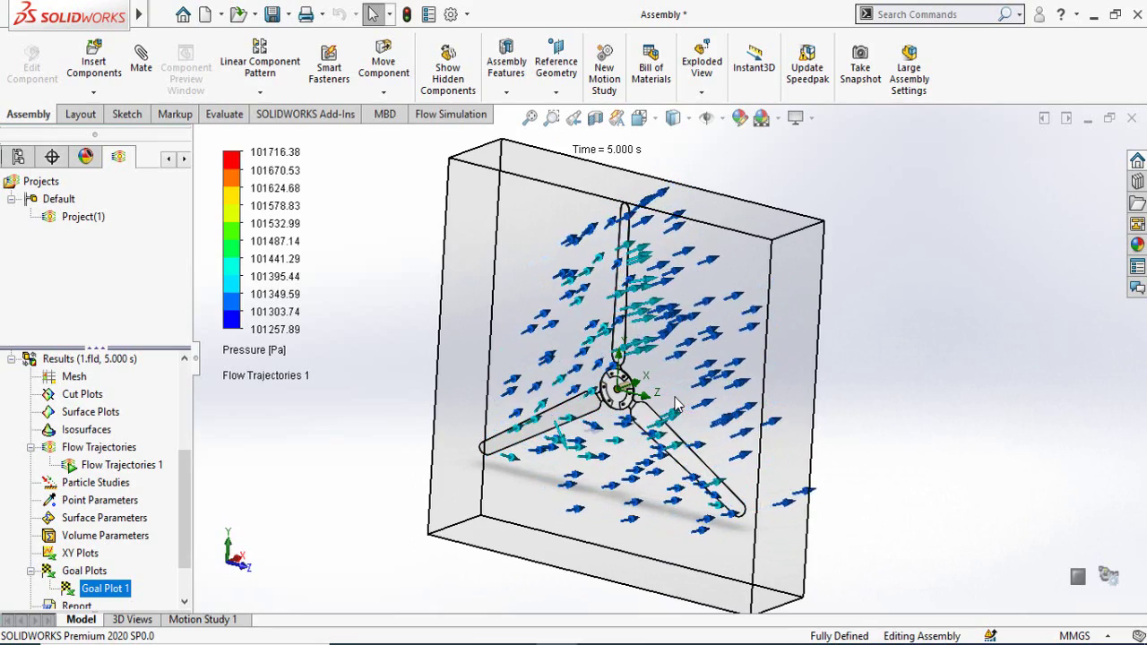
pyautogui.moveTo(678, 386); pyautogui.dragTo(703, 395, button='middle')
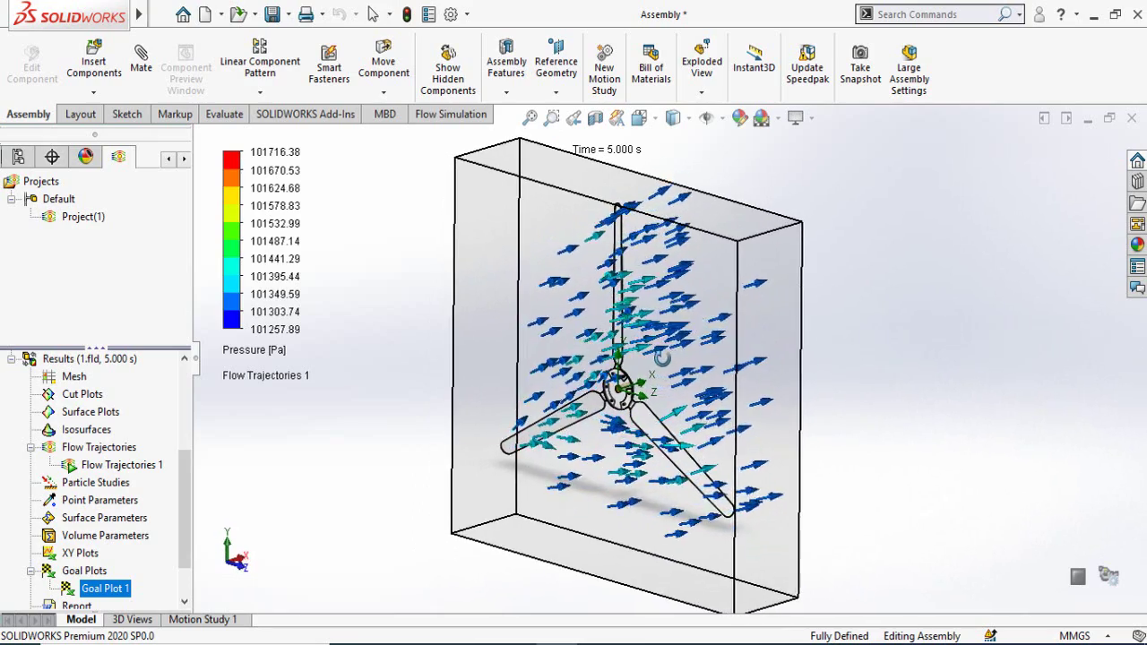